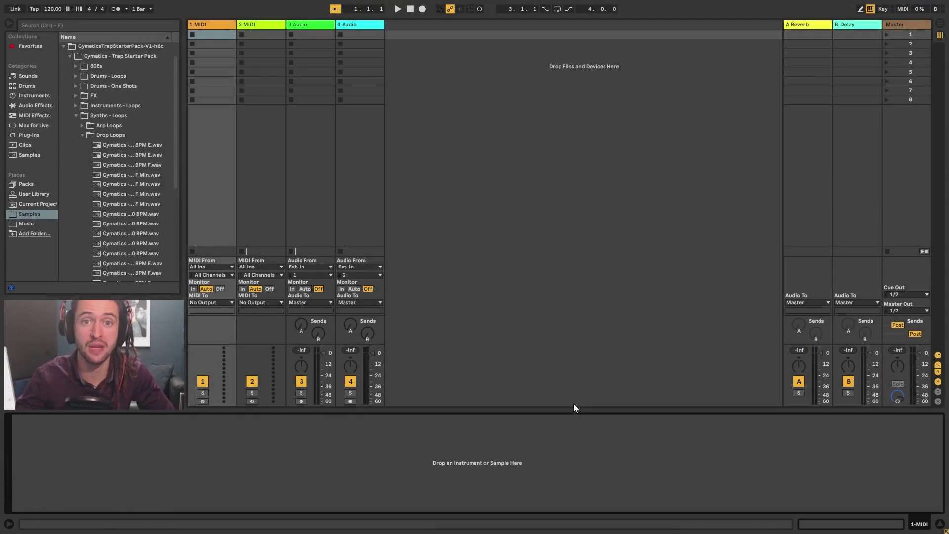
Step: Collapse the CymaticsTrapStarterPack-V1-h6c folder and compare the Arrangement and Session views
{"action": "left_click", "coordinate": [64, 46]}
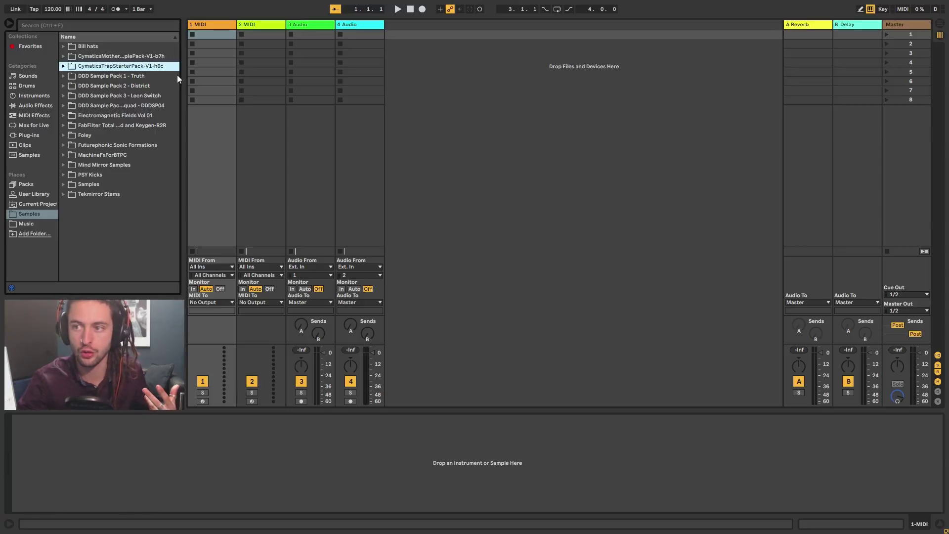
{"action": "key", "text": "Tab"}
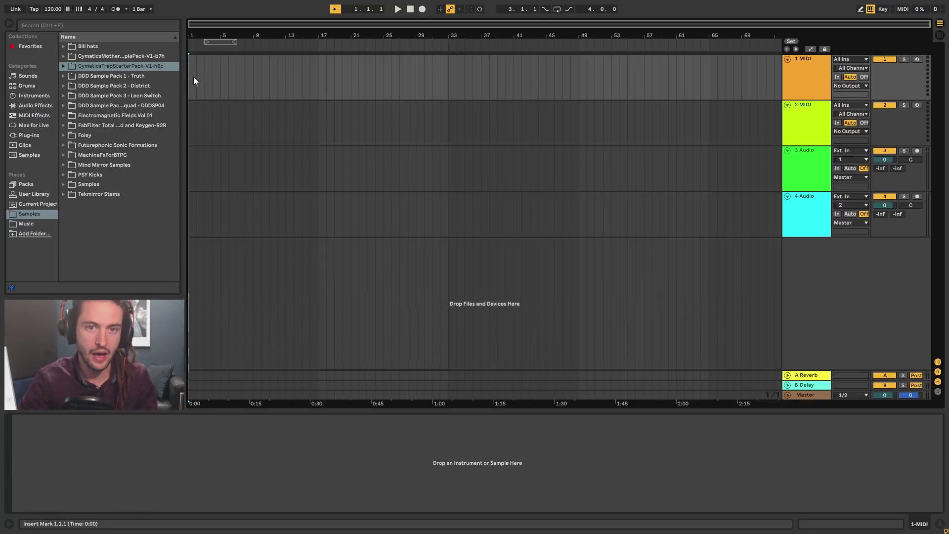
{"action": "key", "text": "Tab"}
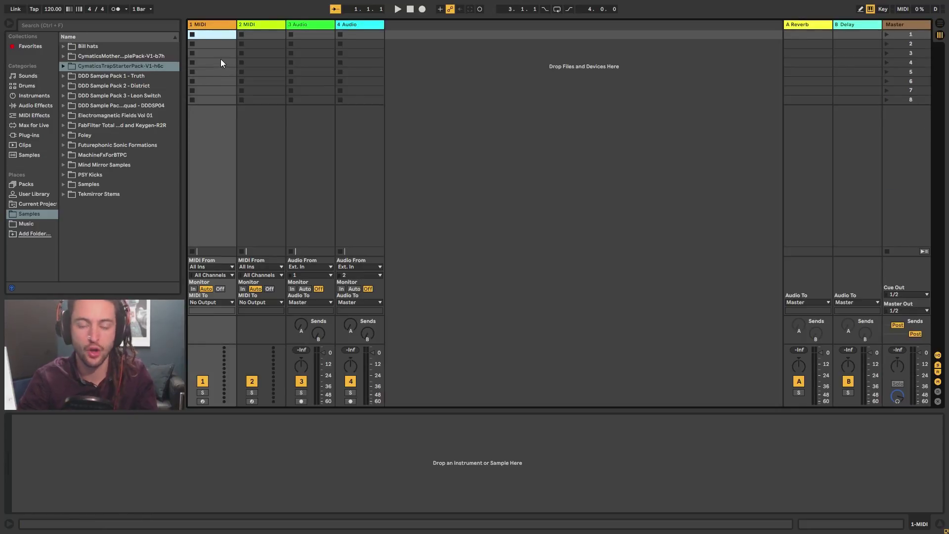
{"action": "key", "text": "Tab"}
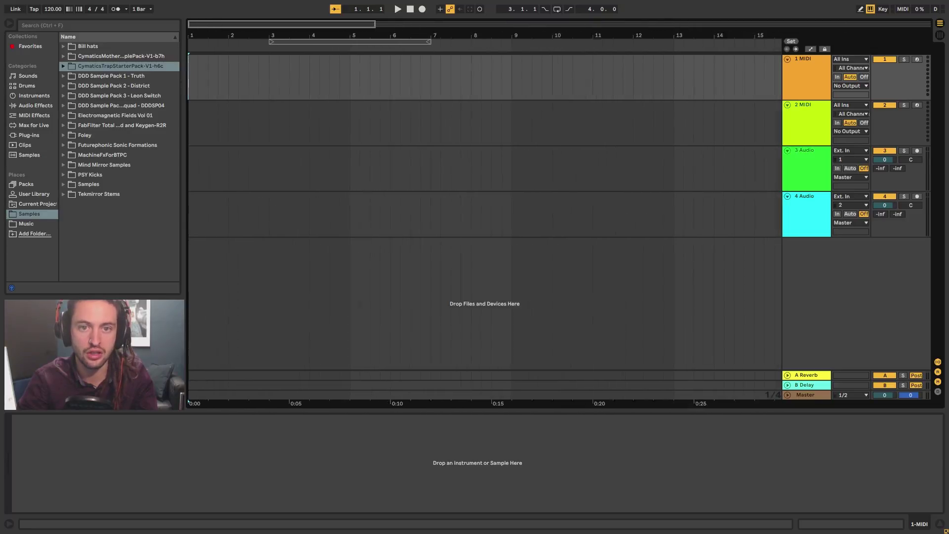
{"action": "key", "text": "Tab"}
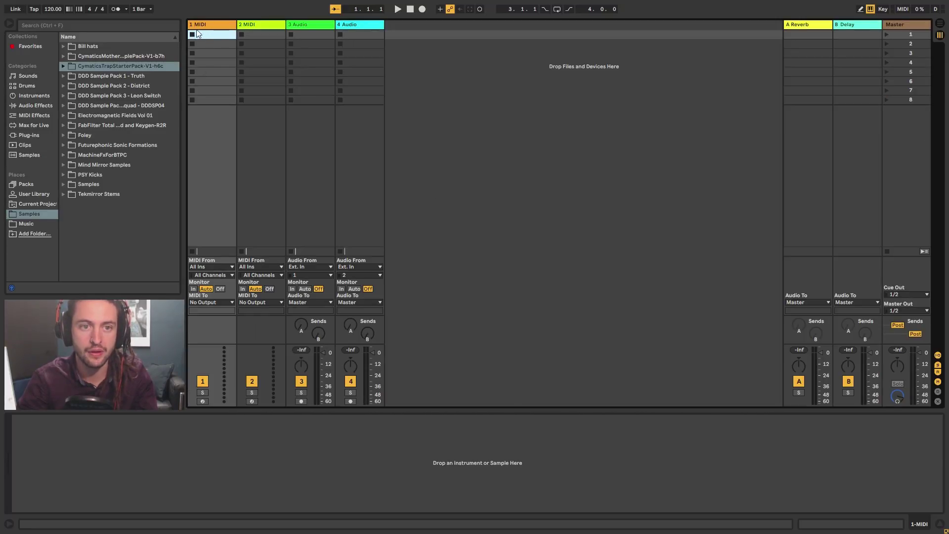
Step: Create and delete an empty MIDI clip in the first Session slot of 1 MIDI and switch to the Arrangement View
{"action": "double_click", "coordinate": [210, 34]}
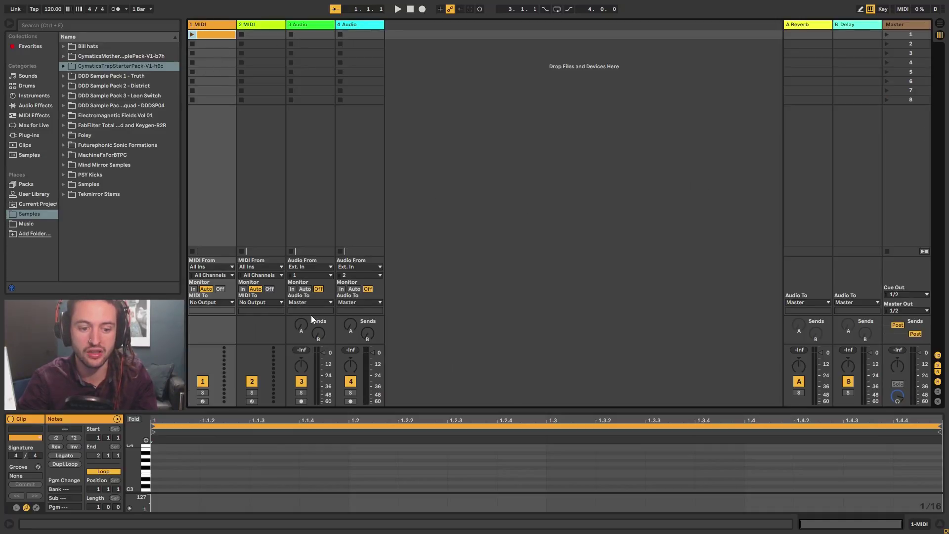
{"action": "key", "text": "Delete"}
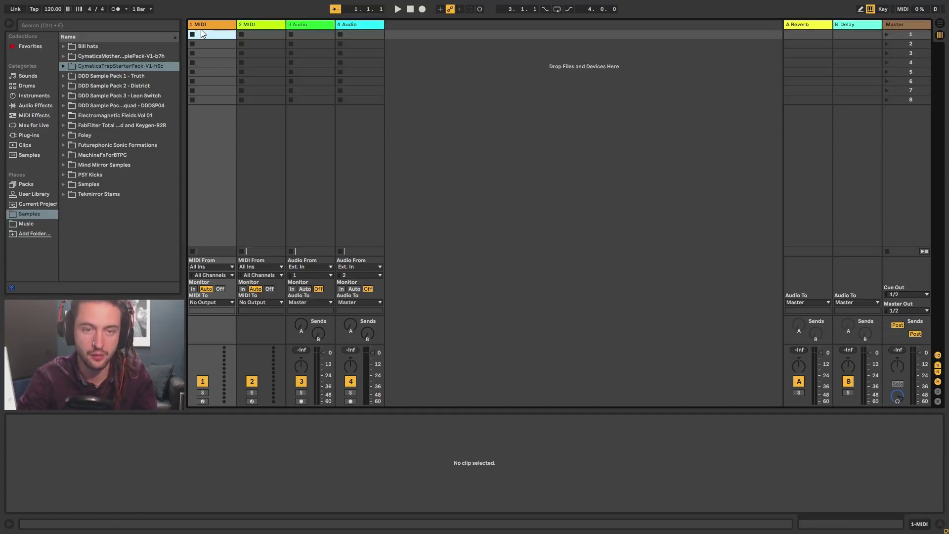
{"action": "key", "text": "Tab"}
Step: Insert an empty four-bar MIDI clip at the start of the 1 MIDI track
{"action": "left_click_drag", "start_coordinate": [197, 81], "coordinate": [64, 91]}
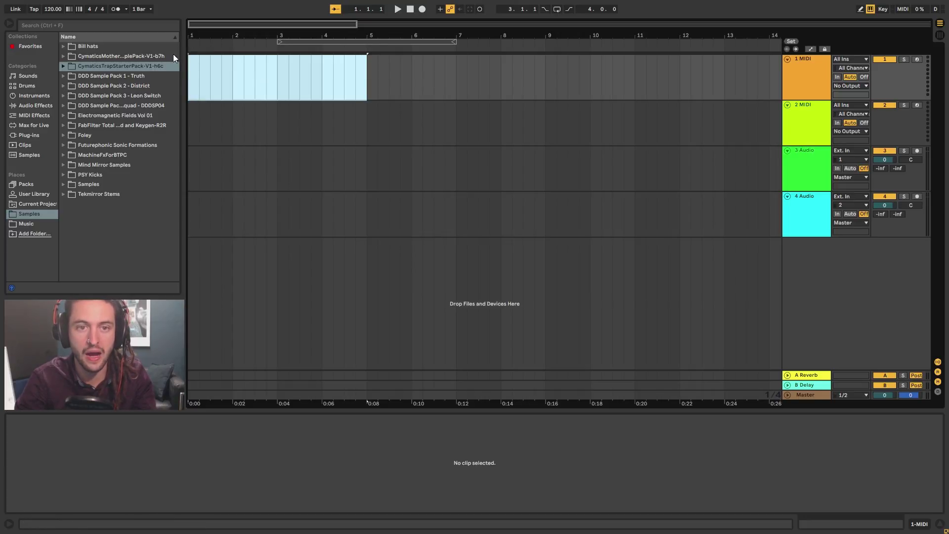
{"action": "left_click", "coordinate": [221, 75]}
{"action": "left_click_drag", "start_coordinate": [191, 79], "coordinate": [230, 81]}
{"action": "left_click_drag", "start_coordinate": [230, 81], "coordinate": [198, 92]}
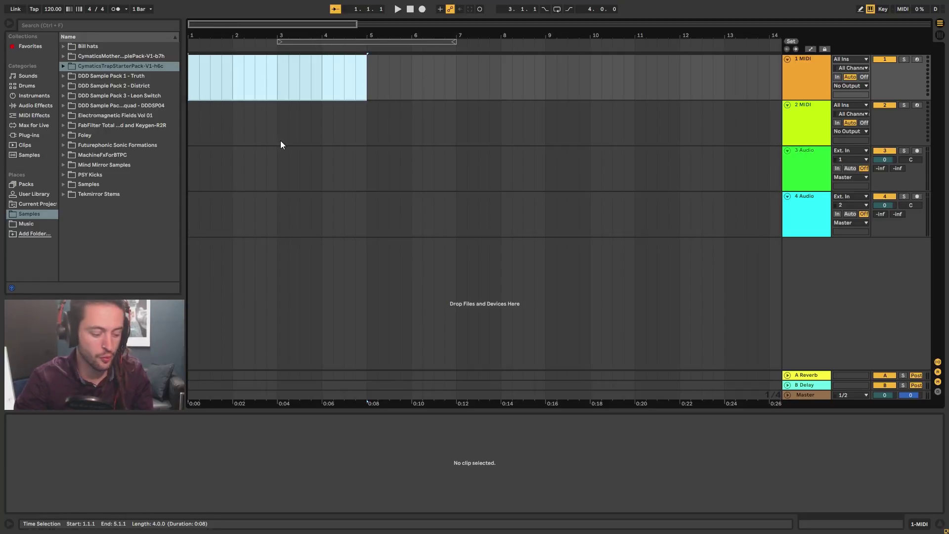
{"action": "key", "text": "ctrl+shift+m"}
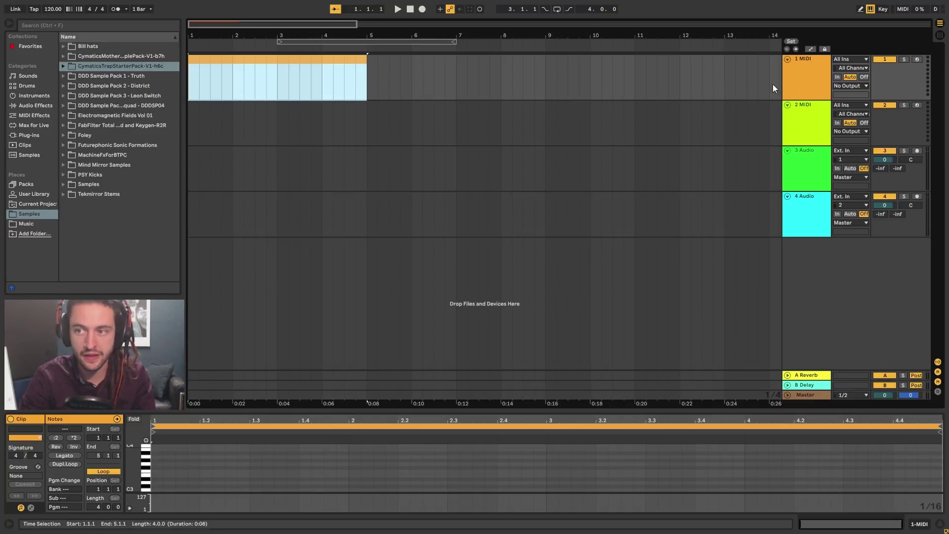
Step: Delete the four-bar MIDI clip from the 1 MIDI track
{"action": "left_click", "coordinate": [806, 83]}
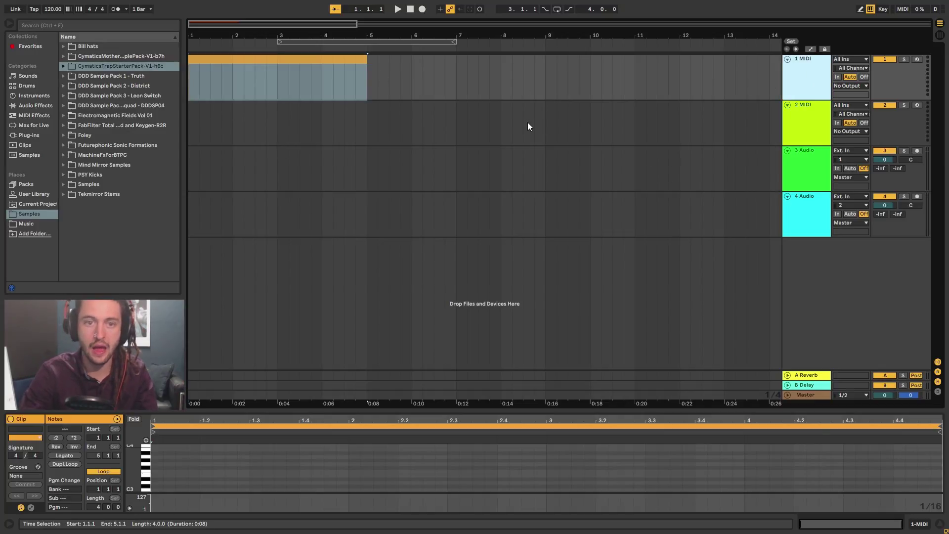
{"action": "left_click", "coordinate": [256, 79]}
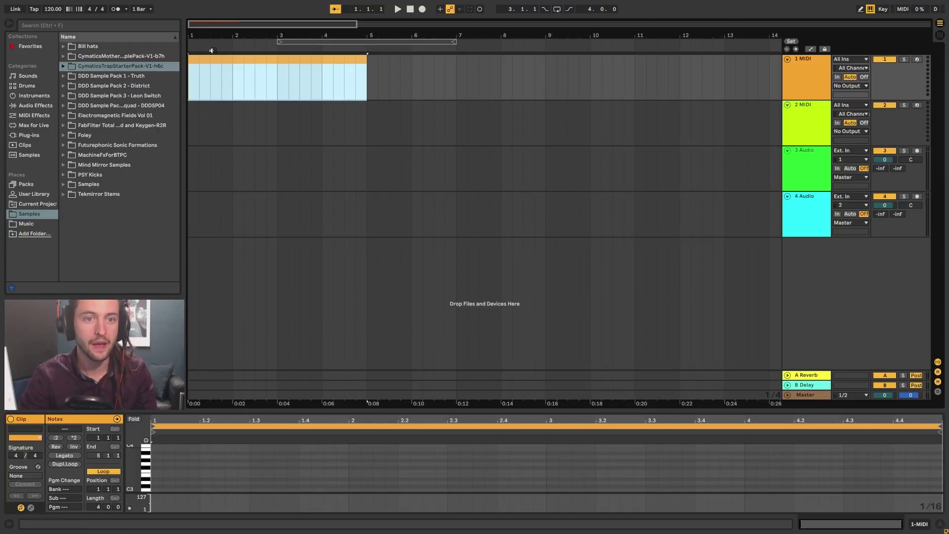
{"action": "left_click", "coordinate": [230, 84]}
{"action": "double_click", "coordinate": [278, 70]}
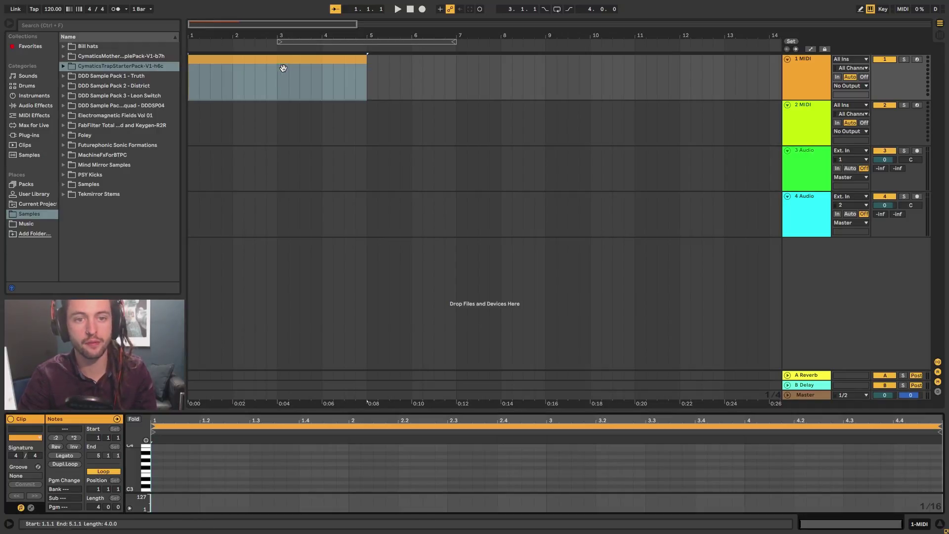
{"action": "left_click", "coordinate": [283, 68]}
{"action": "key", "text": "Delete"}
Step: Insert an empty one-bar MIDI clip covering bar 1 of the 1 MIDI track
{"action": "left_click", "coordinate": [215, 73]}
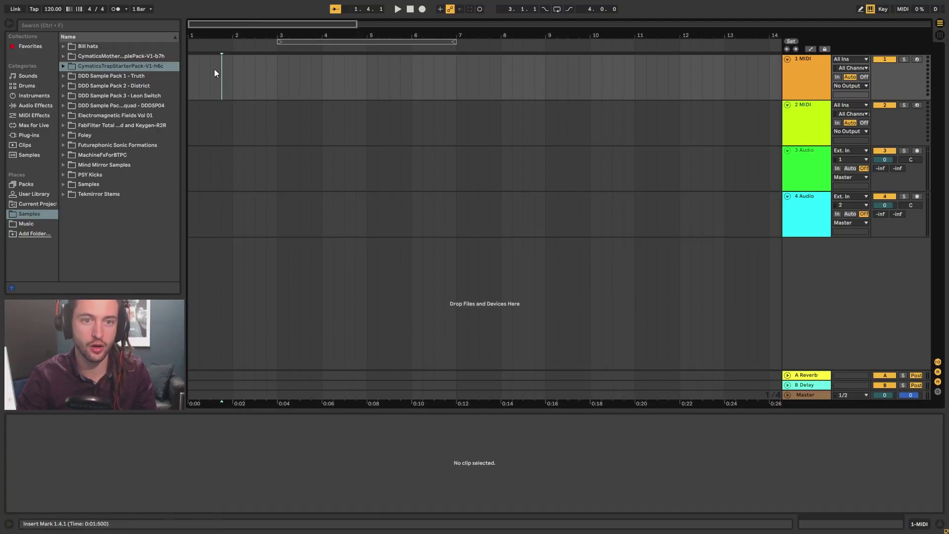
{"action": "left_click_drag", "start_coordinate": [215, 69], "coordinate": [135, 76]}
{"action": "key", "text": "ctrl+shift+m"}
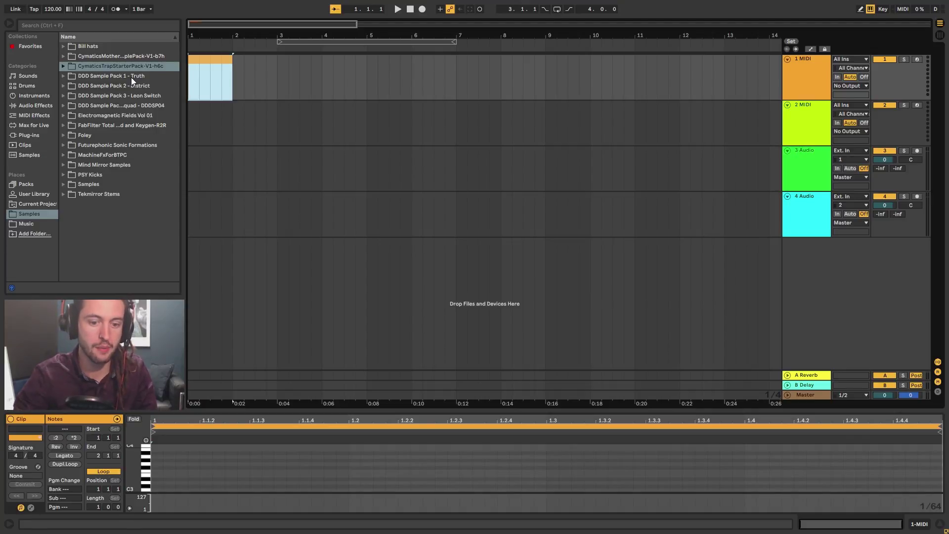
Step: Set the grid resolution of the one-bar clip's note editor to 1/16
{"action": "left_click", "coordinate": [338, 473]}
{"action": "scroll", "coordinate": [421, 484], "scroll_direction": "down", "scroll_amount": 2}
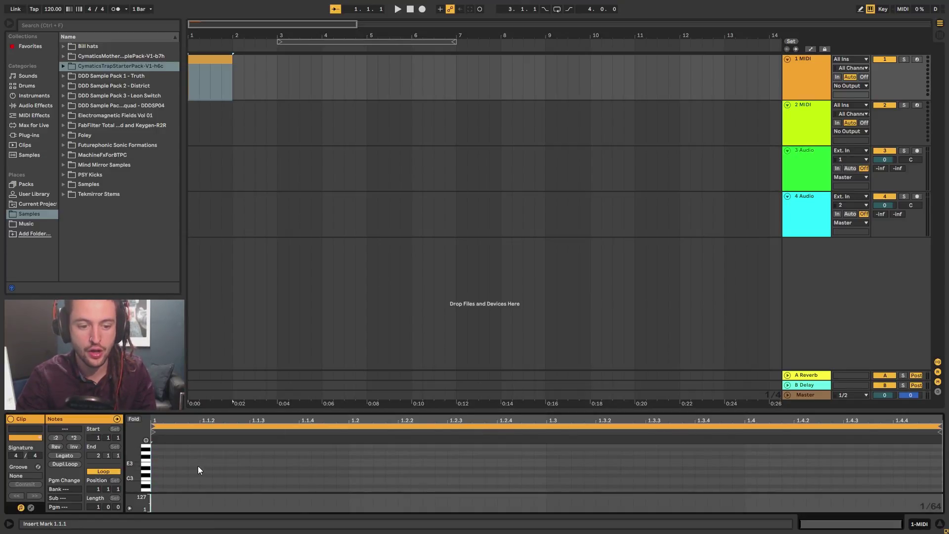
{"action": "right_click", "coordinate": [241, 469]}
{"action": "left_click", "coordinate": [324, 432]}
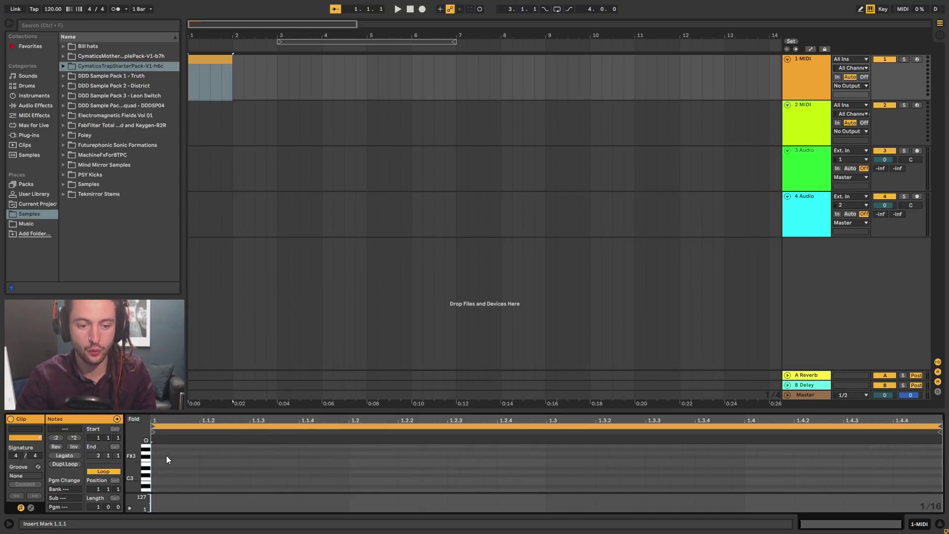
{"action": "right_click", "coordinate": [278, 471]}
{"action": "left_click", "coordinate": [356, 432]}
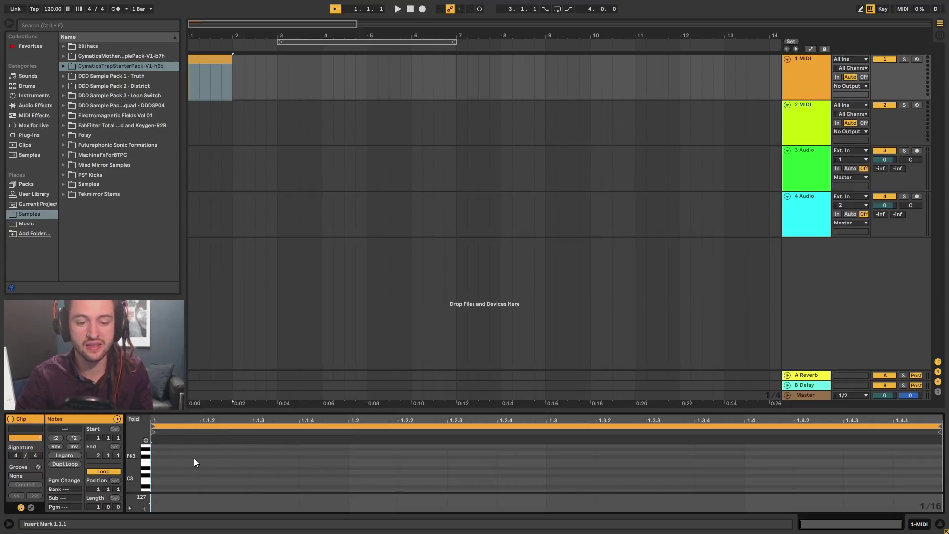
Step: Highlight the beats of the bar one after another in the clip's note editor
{"action": "left_click_drag", "start_coordinate": [153, 446], "coordinate": [347, 518]}
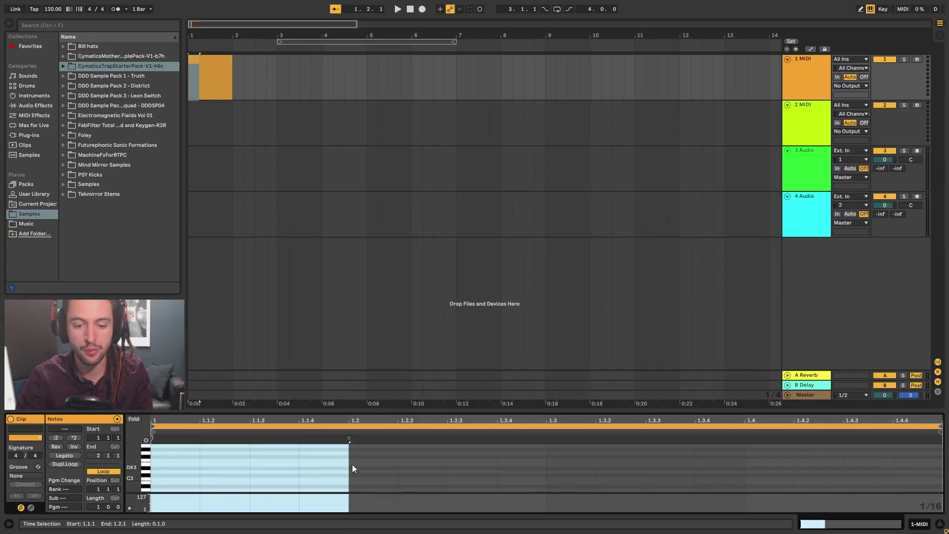
{"action": "left_click_drag", "start_coordinate": [352, 464], "coordinate": [544, 495]}
{"action": "left_click_drag", "start_coordinate": [547, 461], "coordinate": [939, 514]}
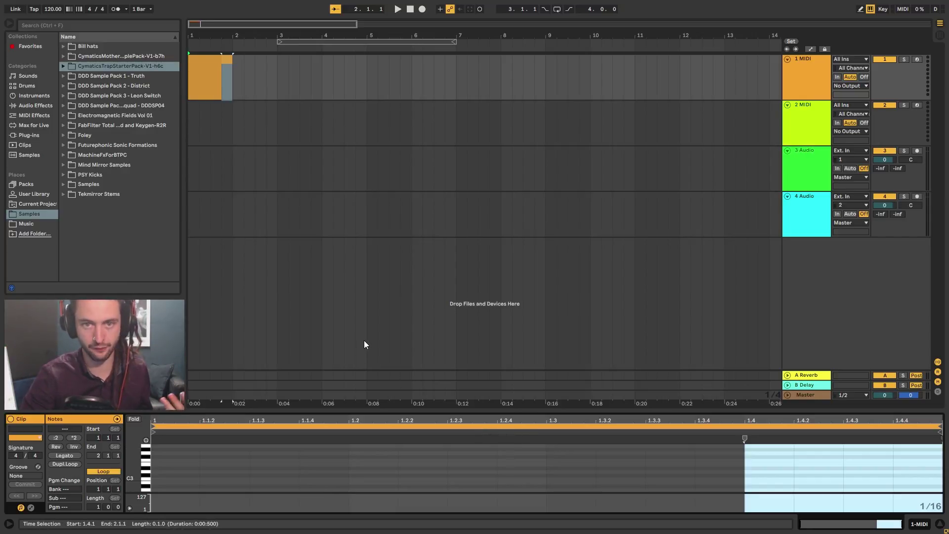
Step: Find the empty Drum Rack among the Drums and load it onto the 1 MIDI track
{"action": "left_click", "coordinate": [215, 60]}
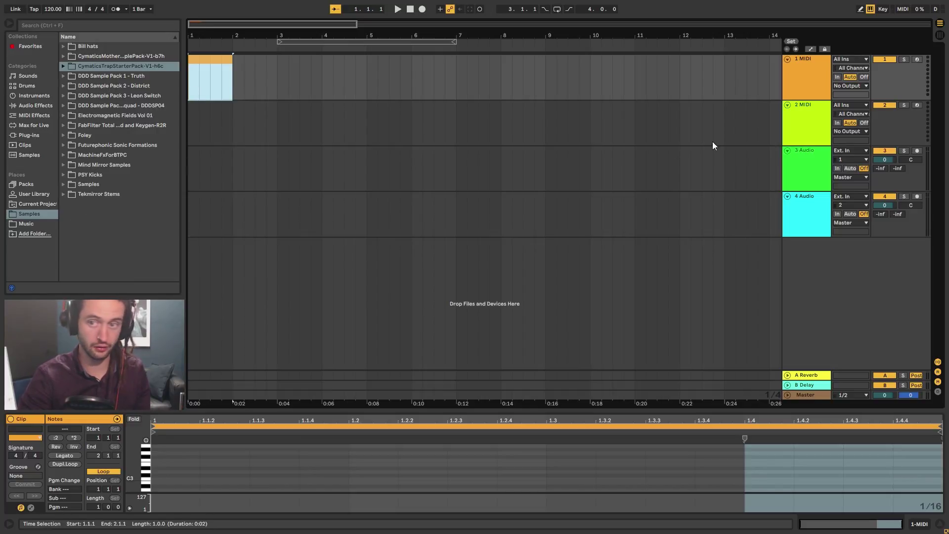
{"action": "left_click", "coordinate": [737, 100]}
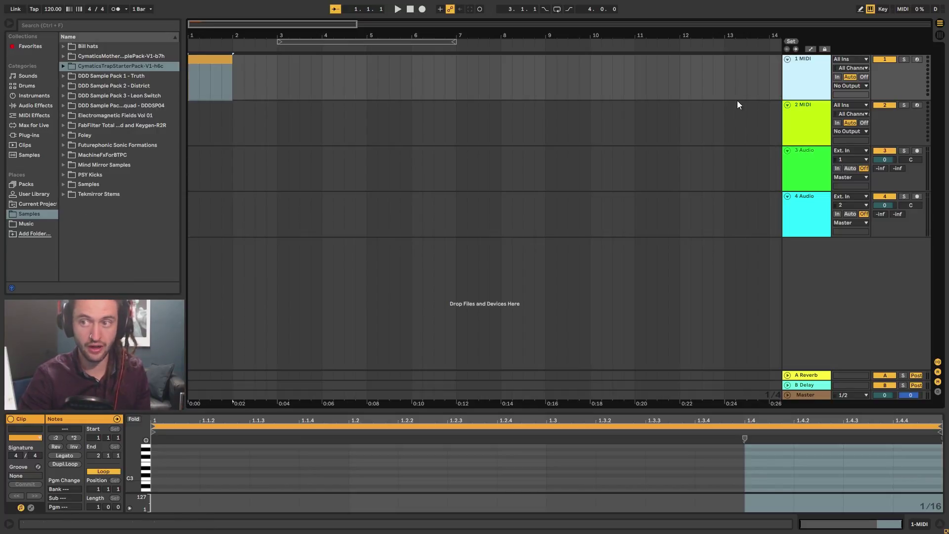
{"action": "left_click", "coordinate": [28, 86]}
{"action": "left_click", "coordinate": [81, 55]}
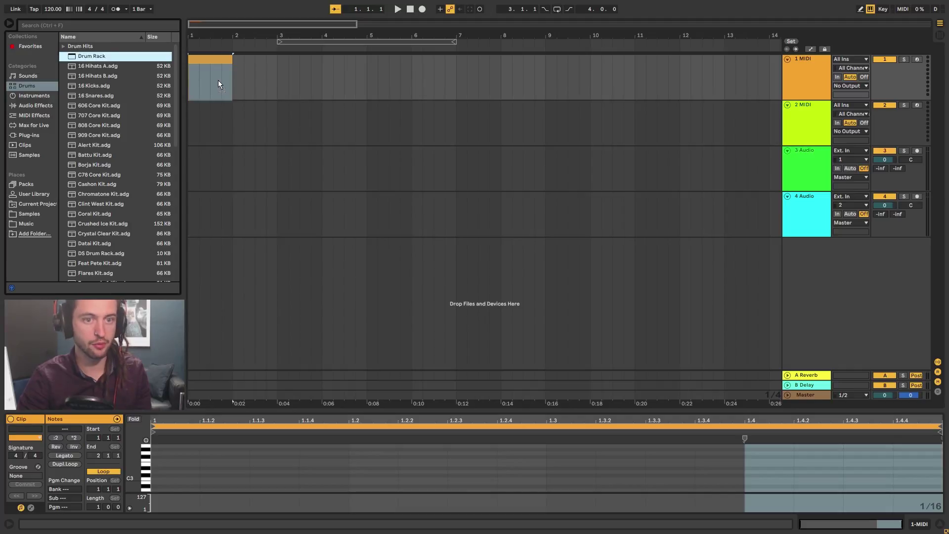
{"action": "left_click_drag", "start_coordinate": [218, 81], "coordinate": [219, 81]}
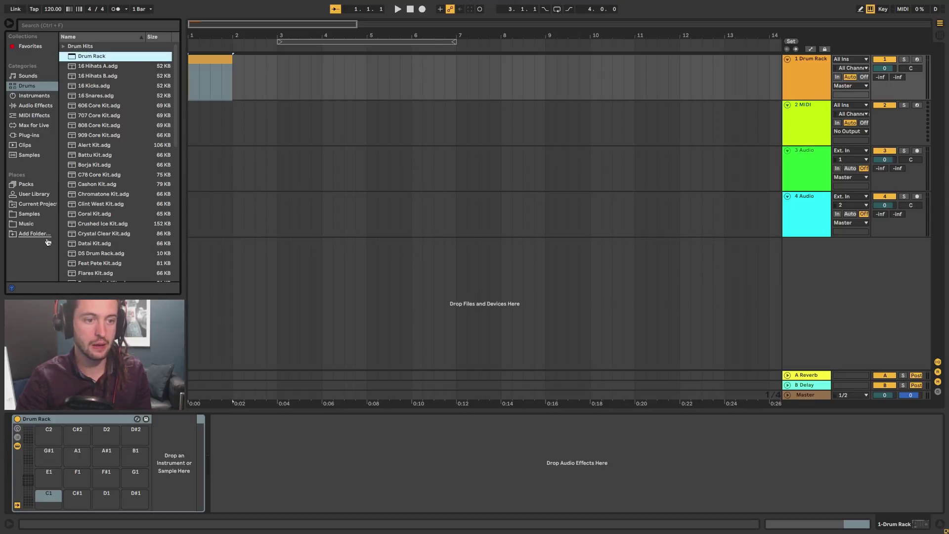
Step: Open the Kicks folder inside Drums - One Shots of the Cymatics - Trap Starter Pack samples
{"action": "left_click", "coordinate": [37, 214]}
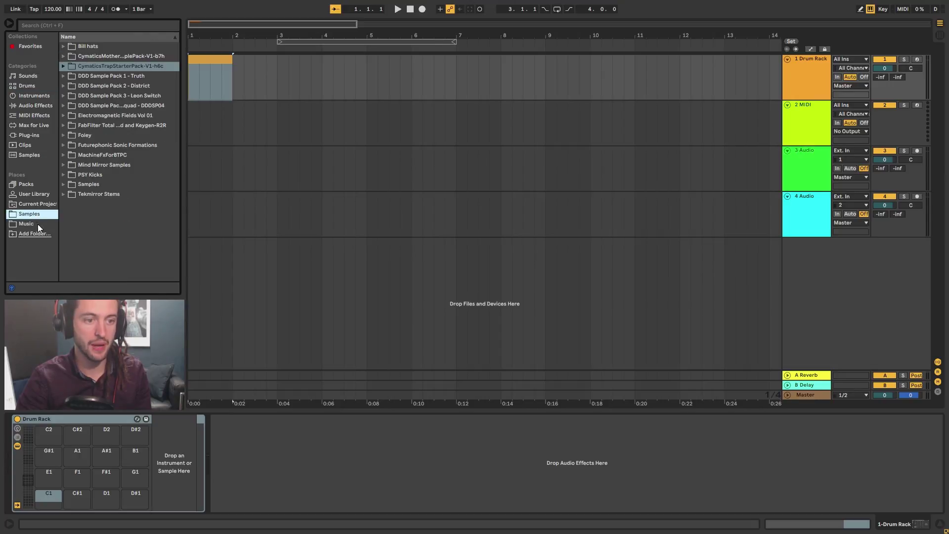
{"action": "left_click", "coordinate": [62, 66]}
{"action": "left_click", "coordinate": [84, 138]}
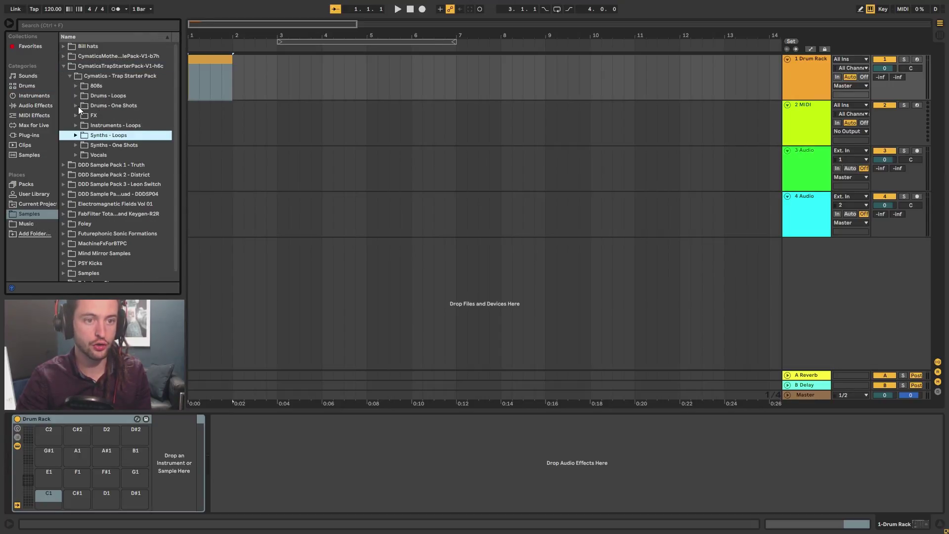
{"action": "left_click", "coordinate": [76, 105]}
{"action": "left_click", "coordinate": [83, 138]}
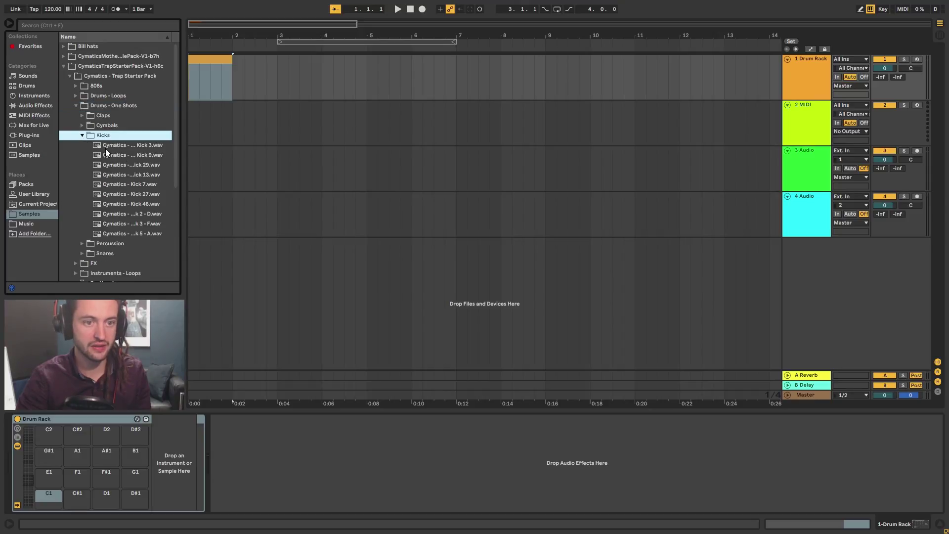
Step: Audition the kick samples and load Cymatics - Grime Kick 29 onto the Drum Rack's C1 pad
{"action": "left_click", "coordinate": [137, 166]}
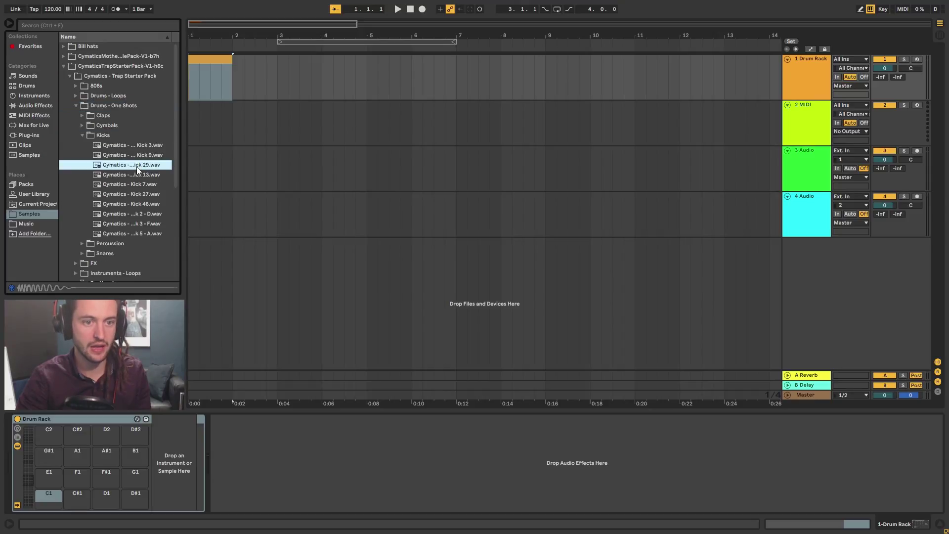
{"action": "left_click", "coordinate": [153, 146]}
{"action": "key", "text": "Down"}
{"action": "key", "text": "Down"}
{"action": "key", "text": "Down"}
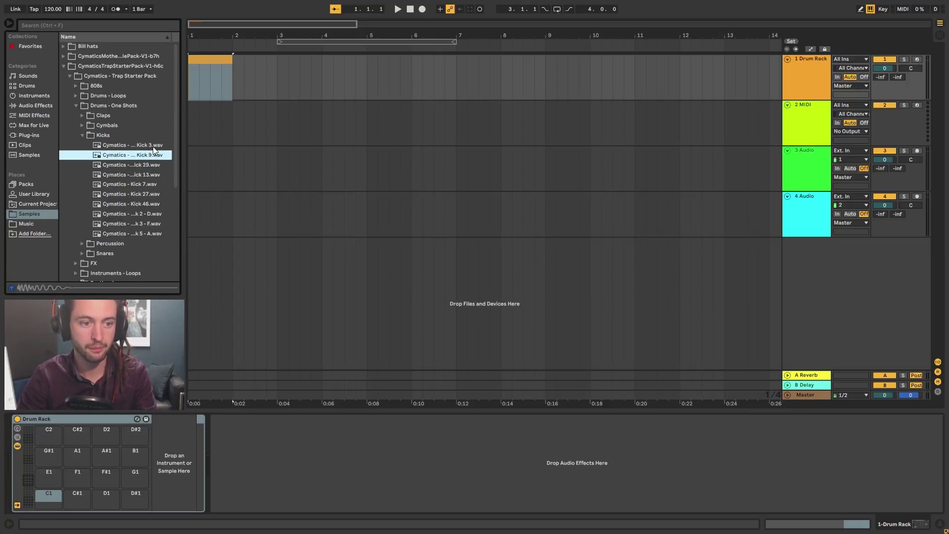
{"action": "key", "text": "Down"}
{"action": "key", "text": "Down"}
{"action": "key", "text": "Down"}
{"action": "key", "text": "Down"}
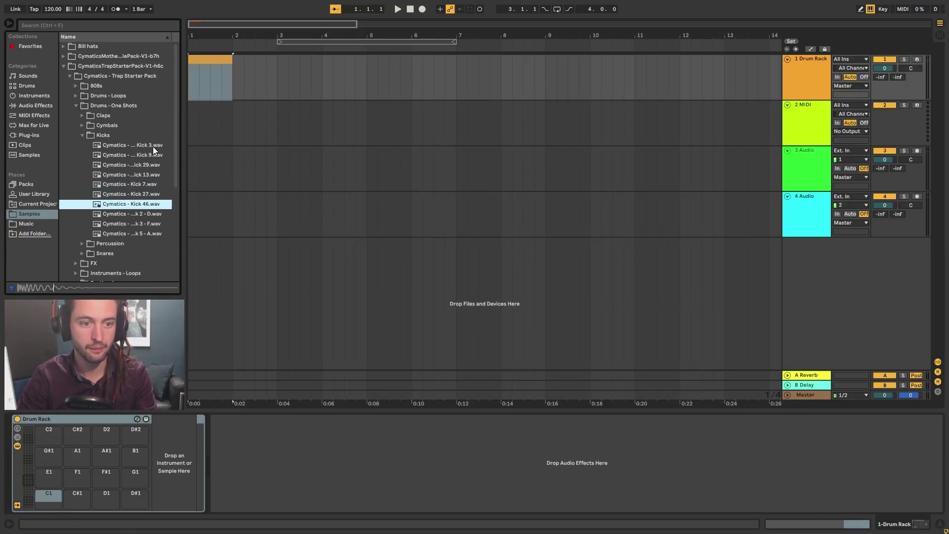
{"action": "key", "text": "Down"}
{"action": "key", "text": "Down"}
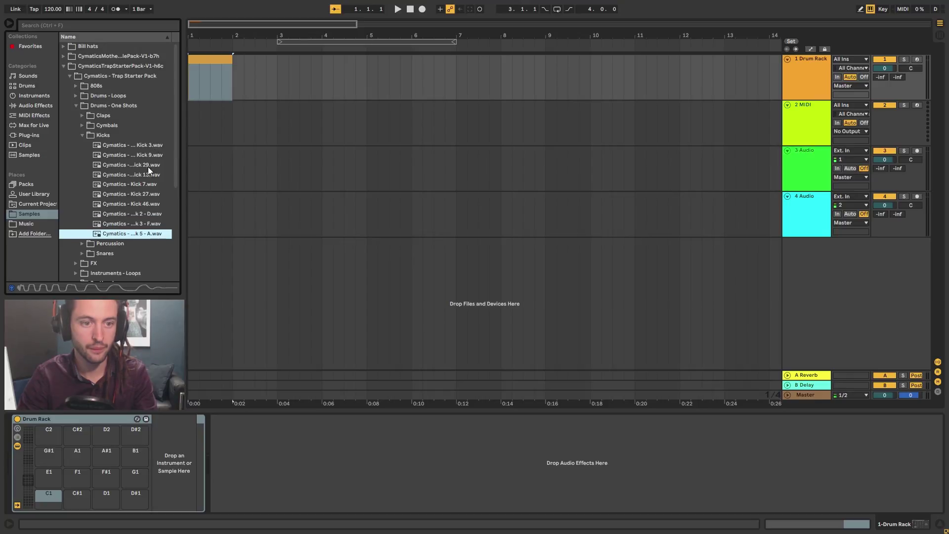
{"action": "left_click", "coordinate": [150, 165]}
{"action": "left_click_drag", "start_coordinate": [149, 164], "coordinate": [40, 502]}
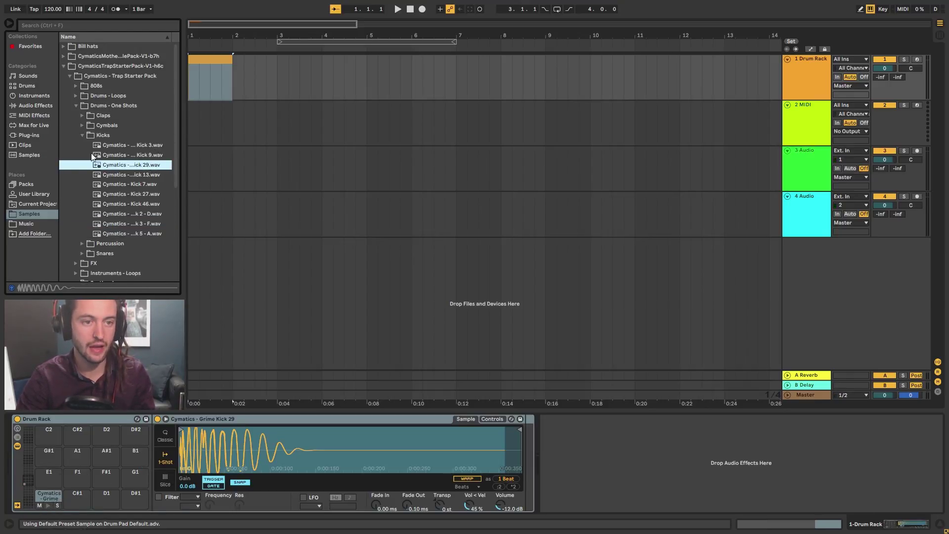
Step: Collapse the Kicks folder, open the Snares folder and audition its first four samples
{"action": "left_click", "coordinate": [83, 135]}
{"action": "left_click", "coordinate": [82, 155]}
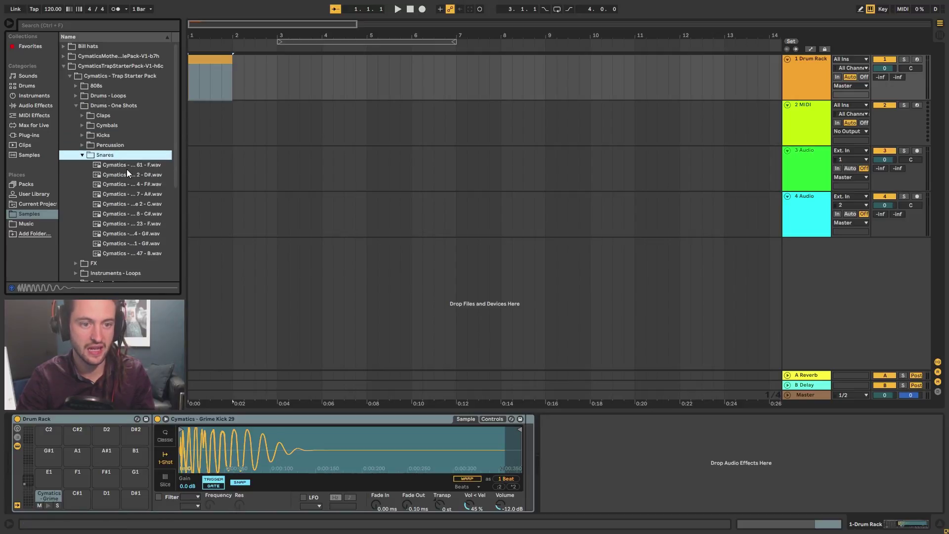
{"action": "left_click", "coordinate": [130, 166]}
{"action": "key", "text": "Down"}
{"action": "key", "text": "Down"}
{"action": "key", "text": "Down"}
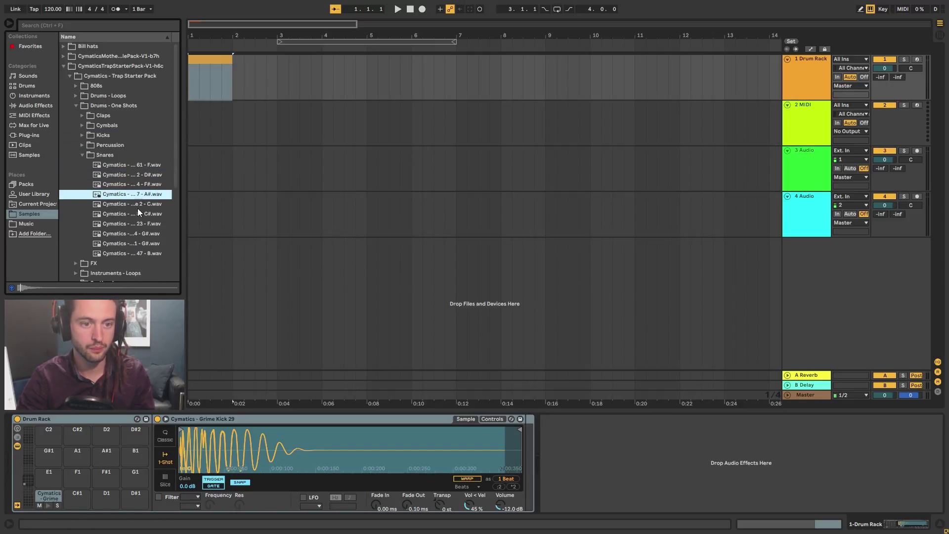
Step: Compare the snares from 7 - A# through 23 - F with the kick on the C1 pad
{"action": "left_click", "coordinate": [49, 505]}
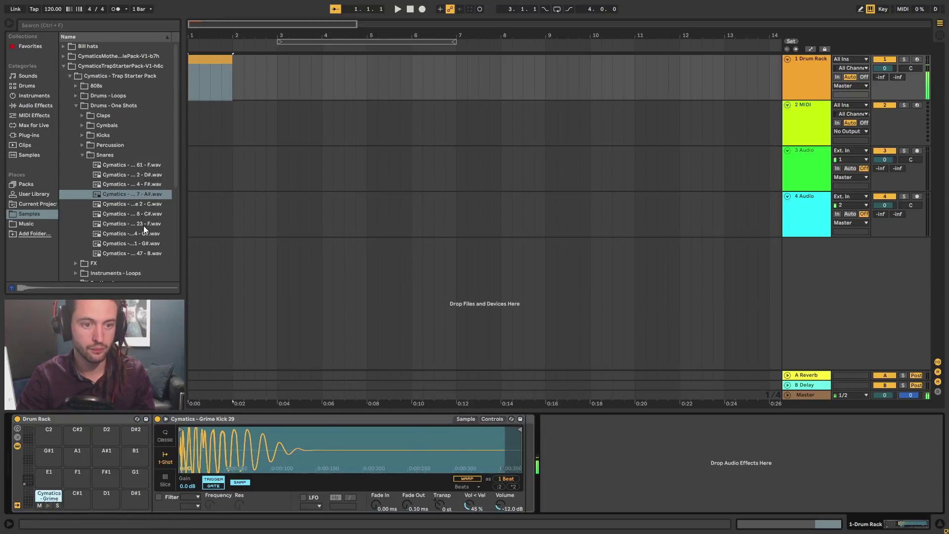
{"action": "left_click", "coordinate": [147, 196]}
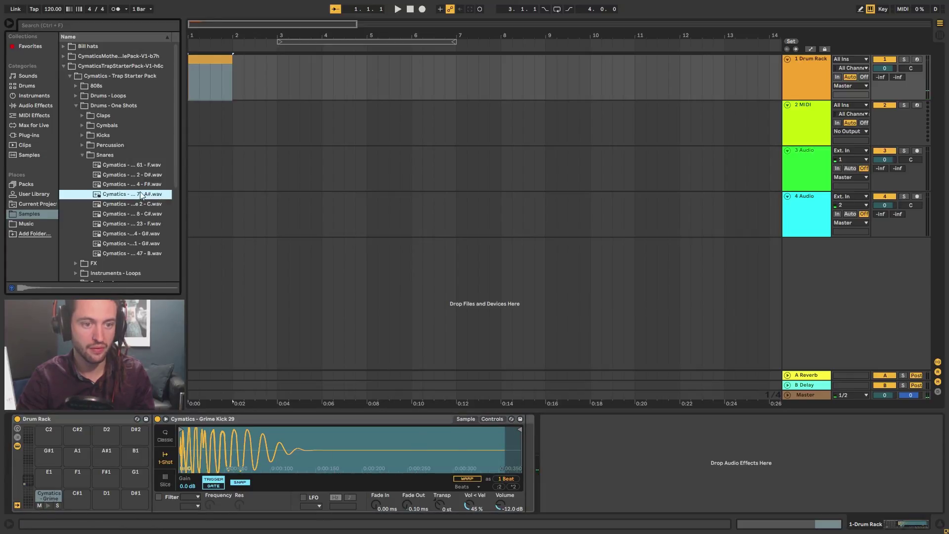
{"action": "key", "text": "Down"}
{"action": "key", "text": "Down"}
{"action": "key", "text": "Down"}
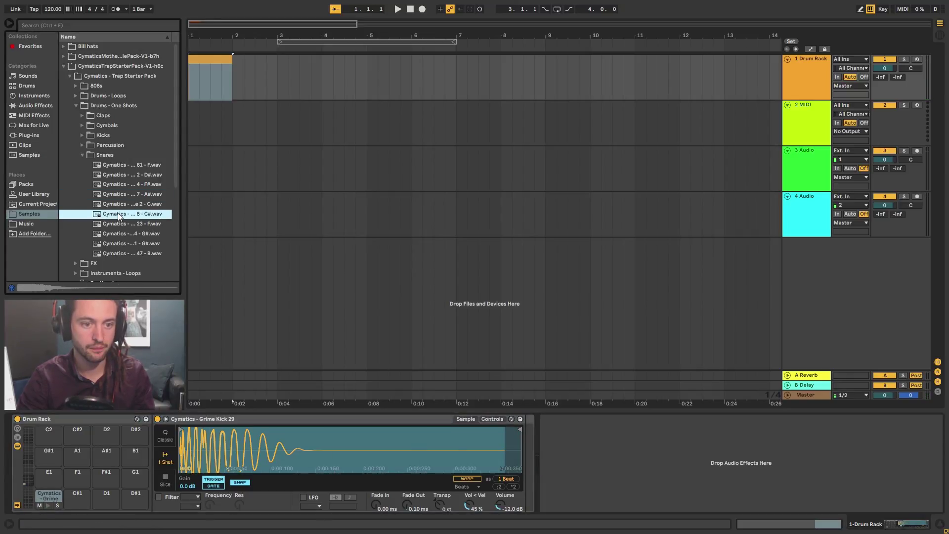
{"action": "left_click", "coordinate": [48, 504]}
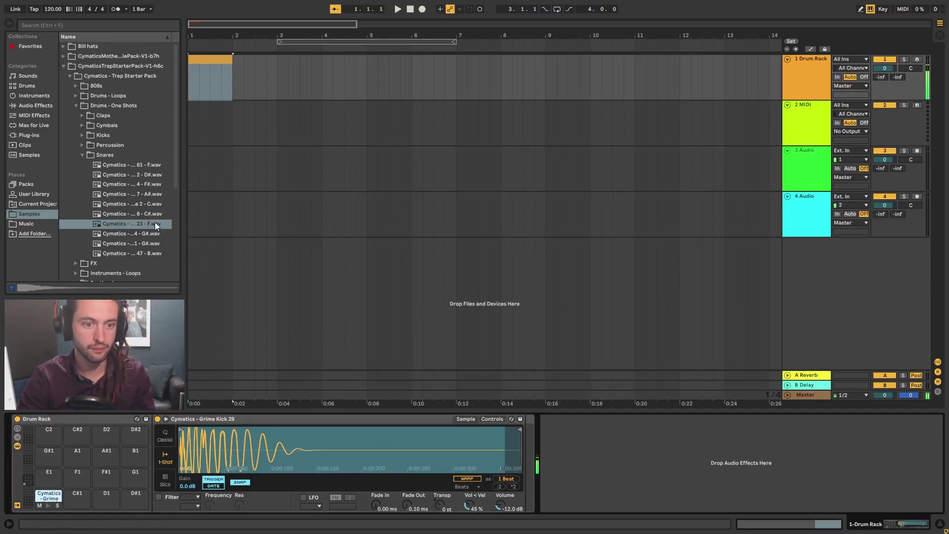
{"action": "left_click", "coordinate": [152, 217]}
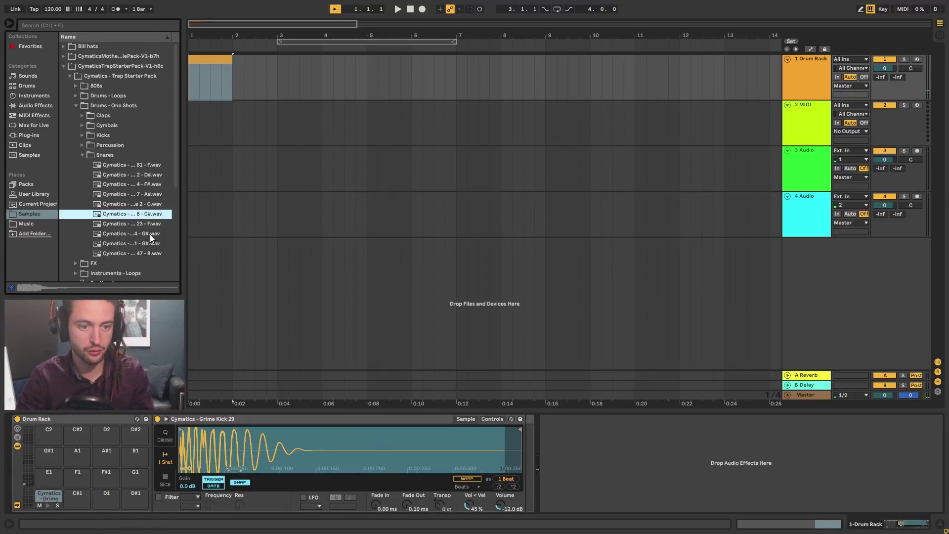
Step: Audition the last three snares in the folder against the C1 kick, comparing the 1 - G# and 7 - A# samples
{"action": "left_click", "coordinate": [150, 234]}
{"action": "left_click", "coordinate": [147, 243]}
{"action": "left_click", "coordinate": [143, 254]}
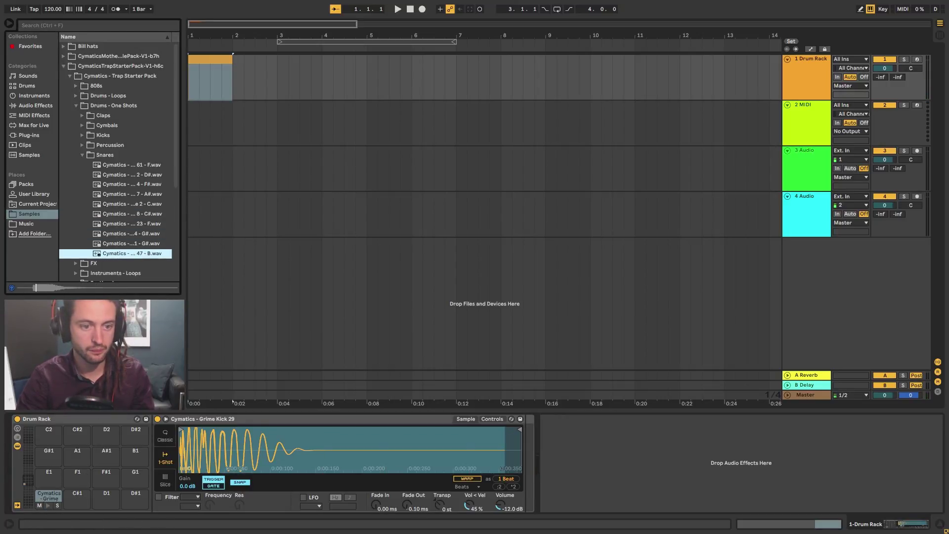
{"action": "left_click", "coordinate": [50, 504]}
{"action": "left_click", "coordinate": [143, 243]}
{"action": "left_click", "coordinate": [50, 502]}
{"action": "left_click", "coordinate": [152, 245]}
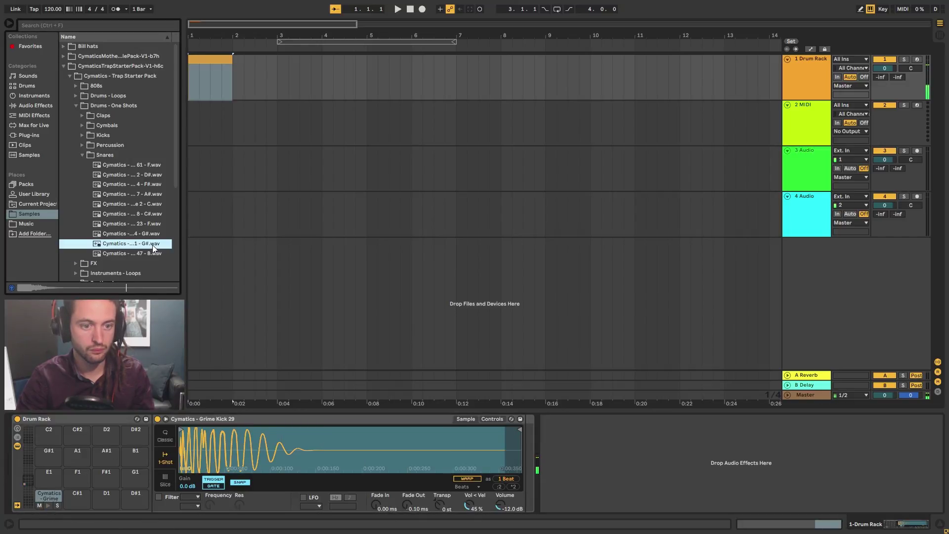
{"action": "left_click", "coordinate": [153, 194]}
{"action": "left_click", "coordinate": [153, 244]}
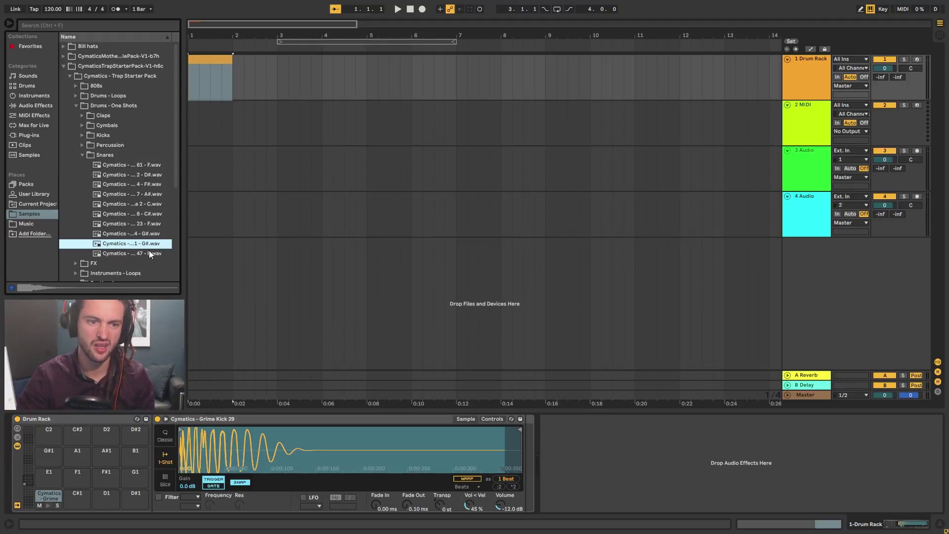
Step: Audition the snares once more and load Cymatics - Trap Snare 7 - A# onto the Drum Rack's C#1 pad
{"action": "left_click", "coordinate": [149, 251]}
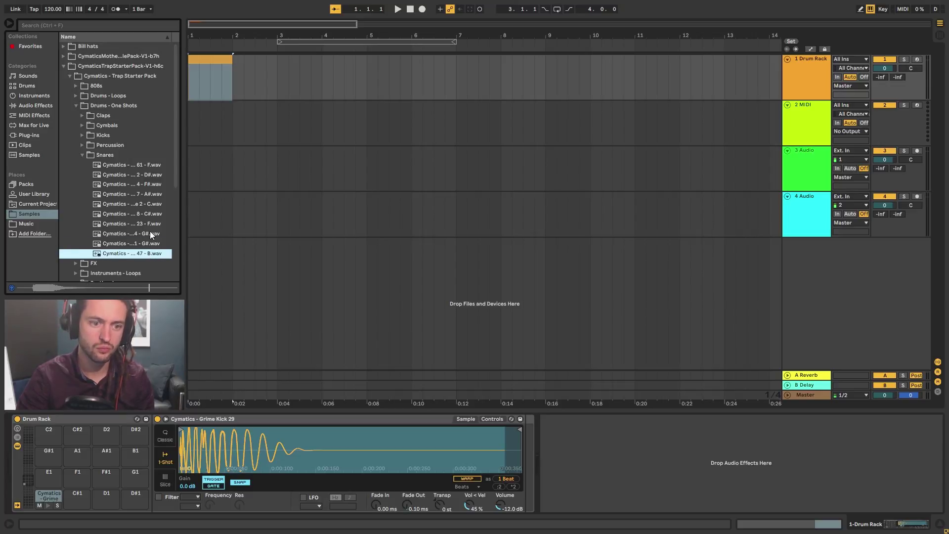
{"action": "left_click", "coordinate": [150, 231]}
{"action": "left_click", "coordinate": [153, 224]}
{"action": "left_click", "coordinate": [148, 214]}
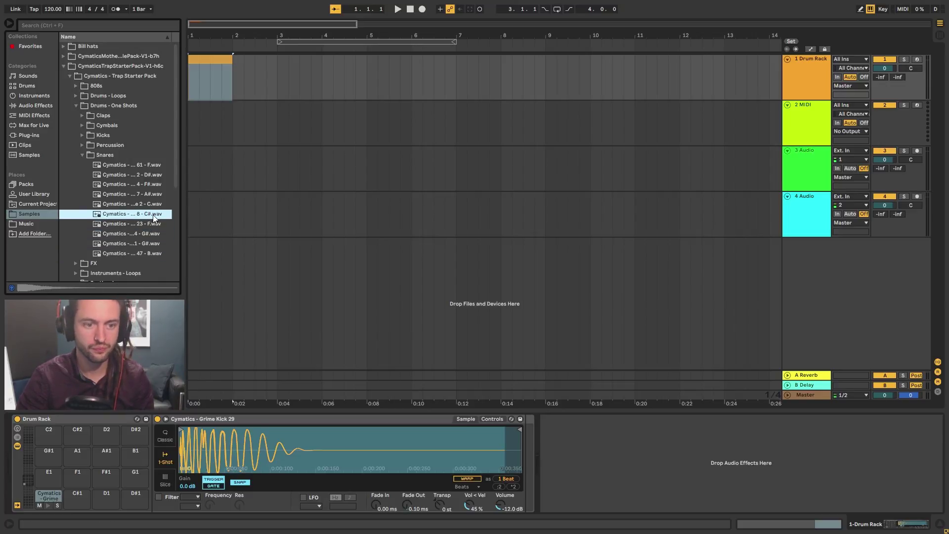
{"action": "left_click", "coordinate": [144, 235]}
{"action": "left_click", "coordinate": [147, 195]}
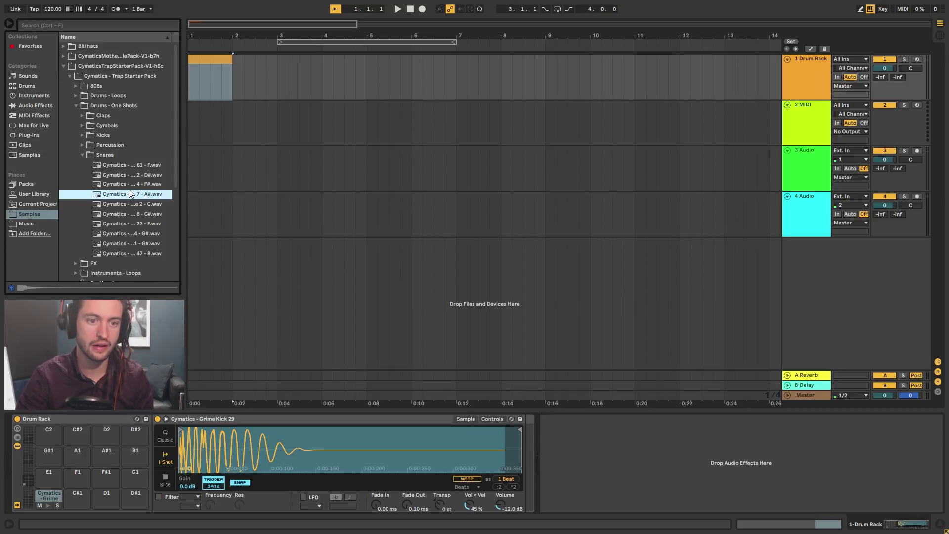
{"action": "left_click_drag", "start_coordinate": [139, 439], "coordinate": [76, 502]}
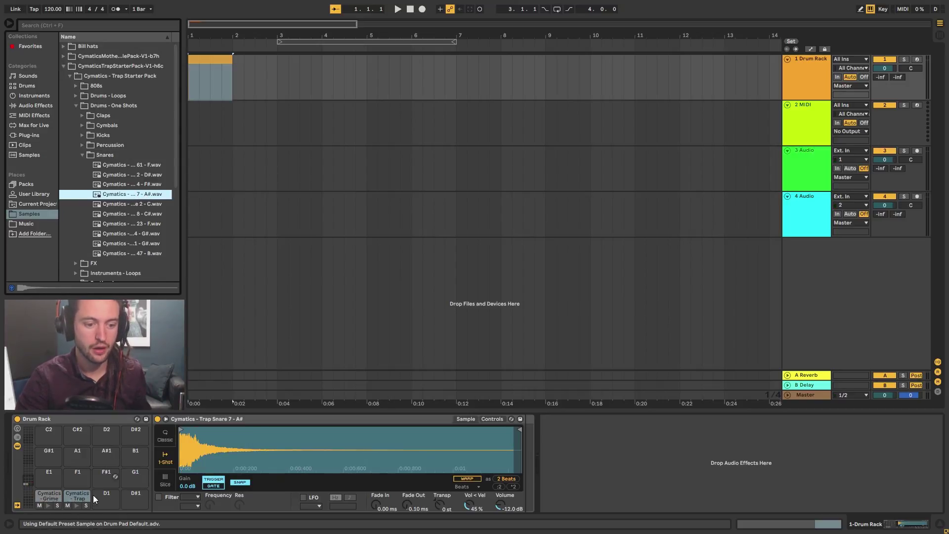
Step: Open the one-bar clip's note editor and switch between it and the track's Drum Rack devices
{"action": "double_click", "coordinate": [216, 61]}
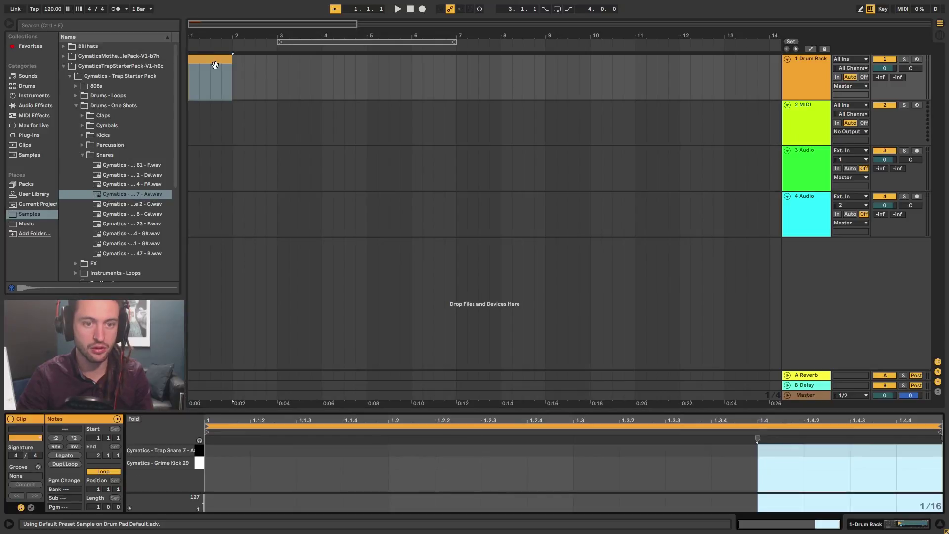
{"action": "left_click", "coordinate": [666, 447]}
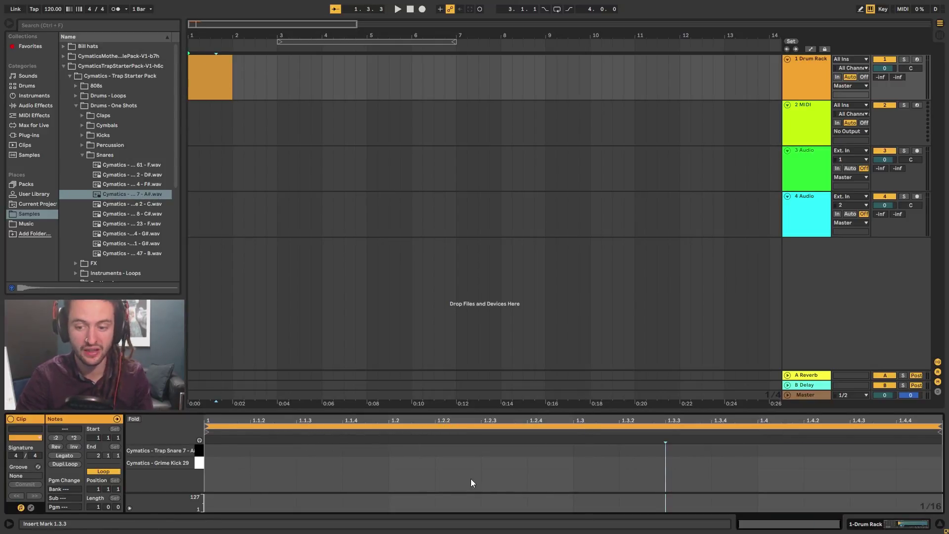
{"action": "left_click", "coordinate": [865, 524]}
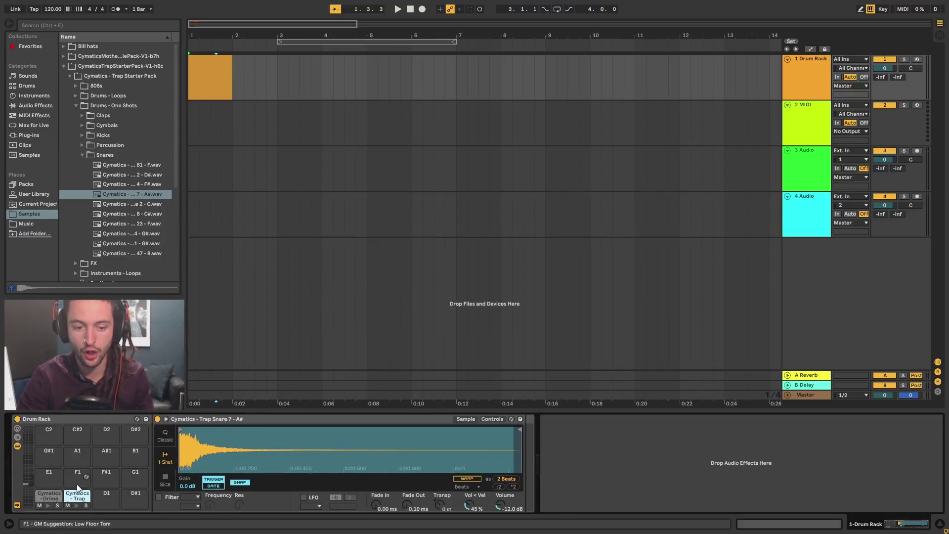
{"action": "left_click", "coordinate": [786, 526]}
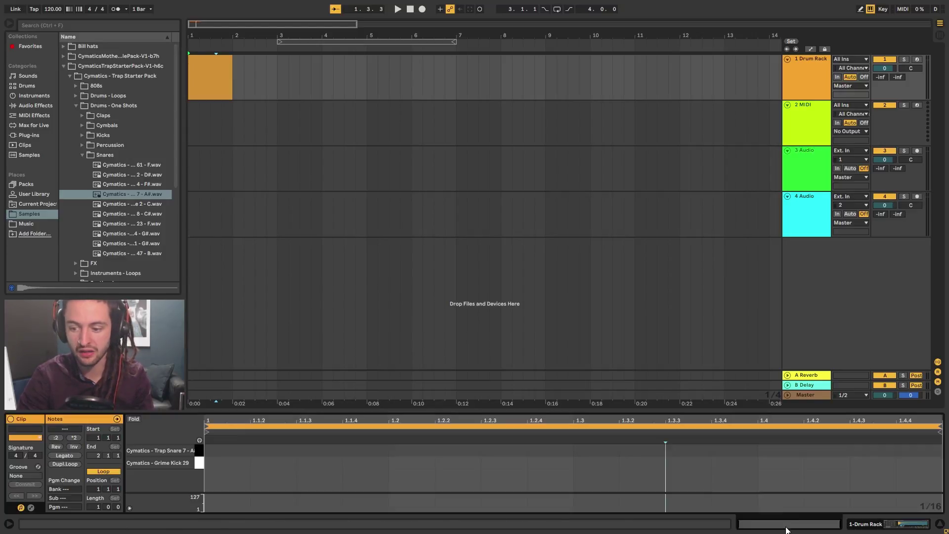
{"action": "left_click", "coordinate": [867, 522]}
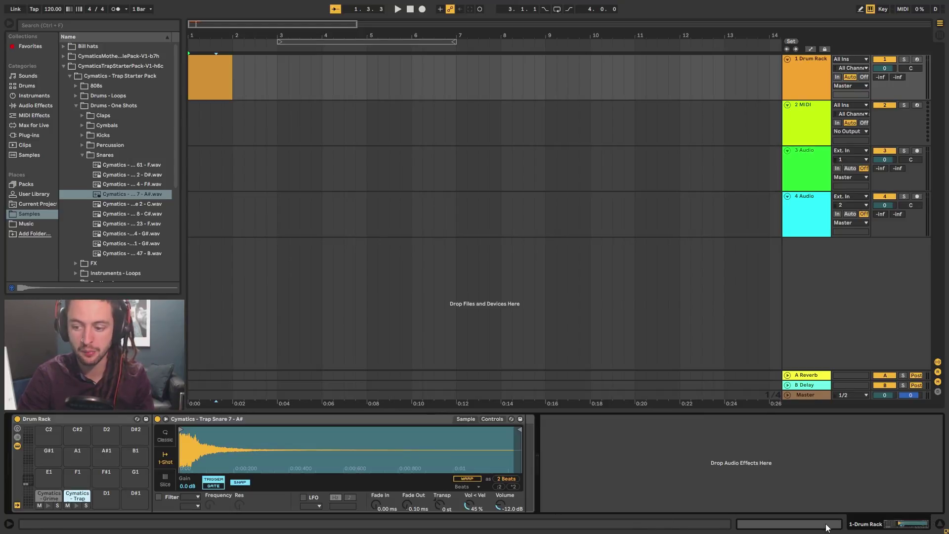
Step: In the clip's note editor, add a 1/16 Grime Kick 29 note at 1.1.1 and a Trap Snare 7 note at 1.3
{"action": "left_click", "coordinate": [827, 526]}
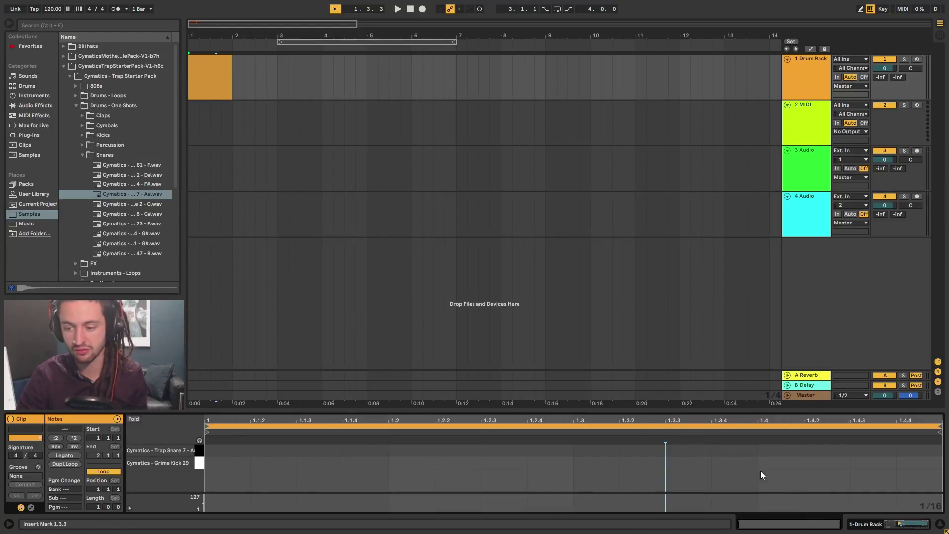
{"action": "double_click", "coordinate": [226, 464]}
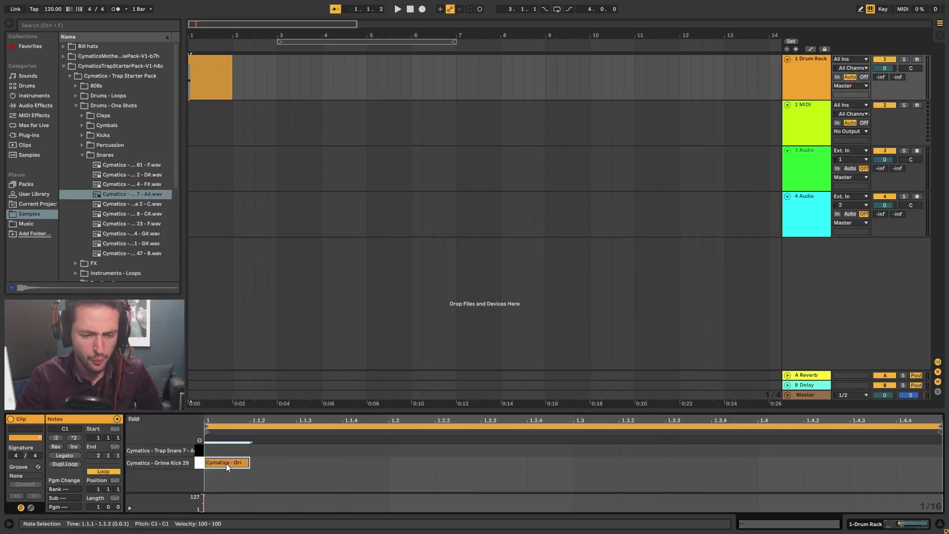
{"action": "double_click", "coordinate": [582, 449]}
Step: Loop the arrangement over the one-bar drum clip and play it
{"action": "left_click", "coordinate": [212, 65]}
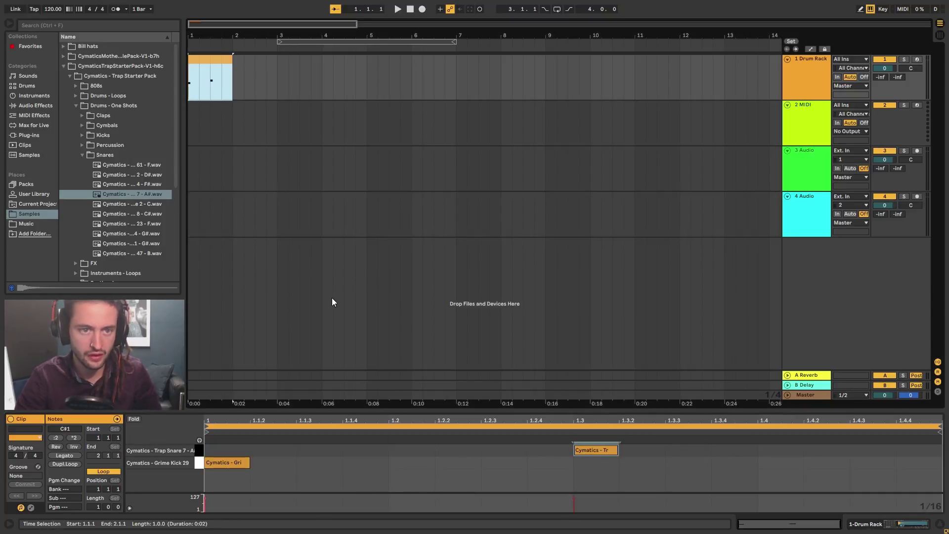
{"action": "key", "text": "ctrl+l"}
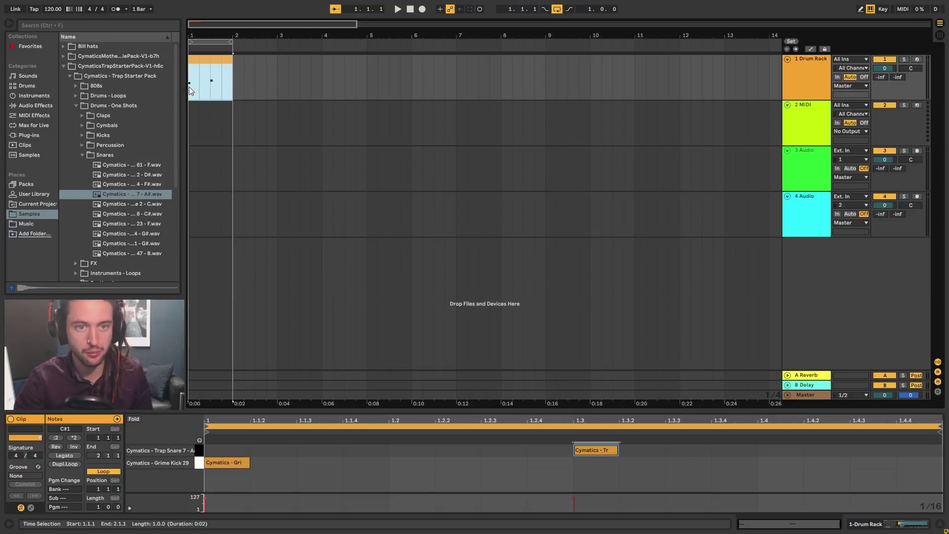
{"action": "key", "text": "space"}
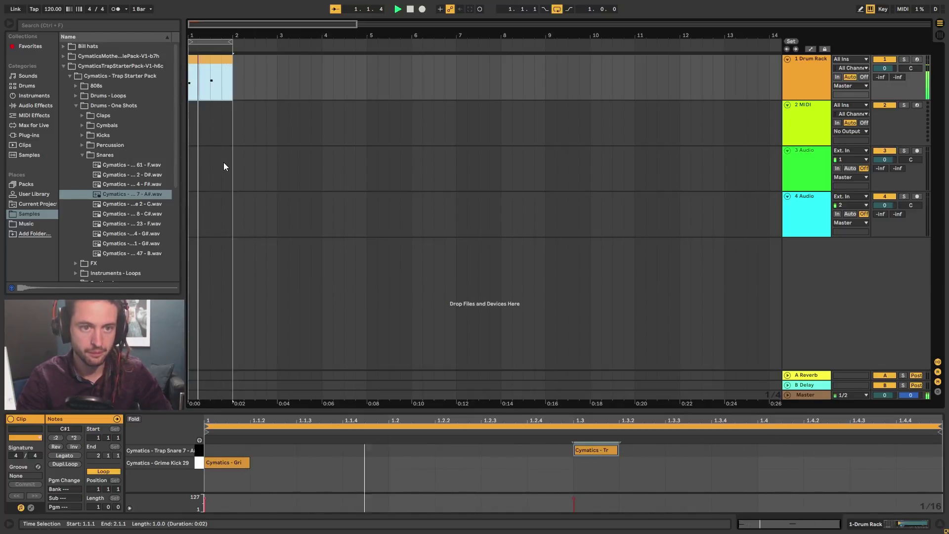
Step: Set the song tempo to 140 BPM and play back the looped beat
{"action": "left_click", "coordinate": [54, 10]}
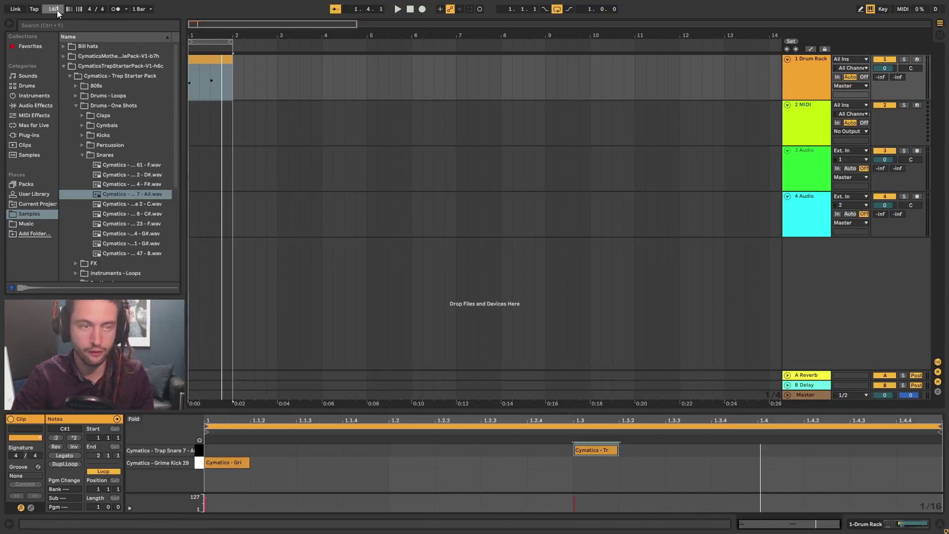
{"action": "type", "text": "140"}
{"action": "key", "text": "Return"}
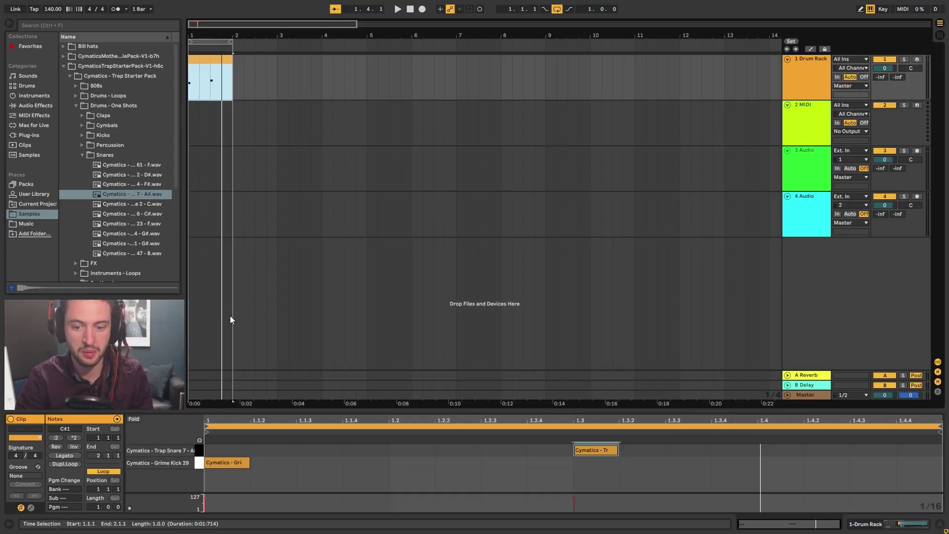
{"action": "key", "text": "space"}
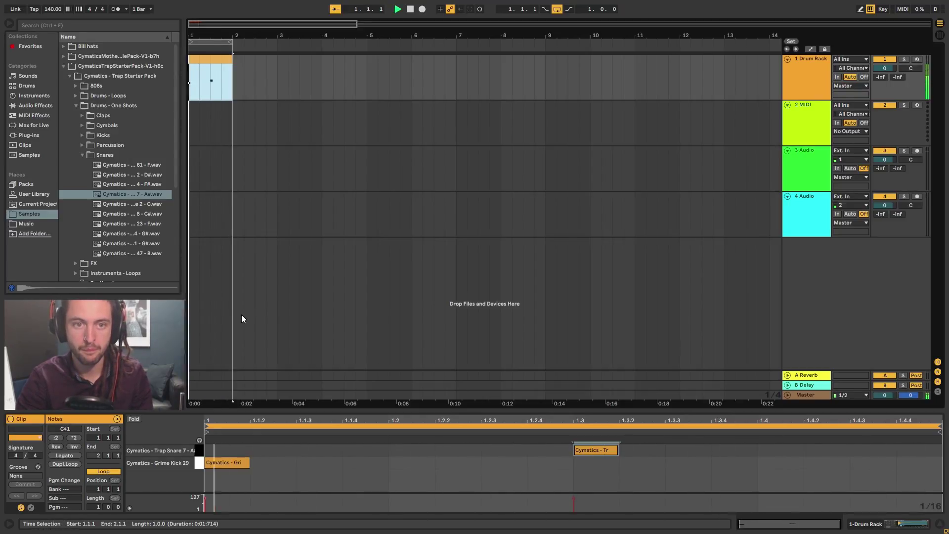
{"action": "key", "text": "space"}
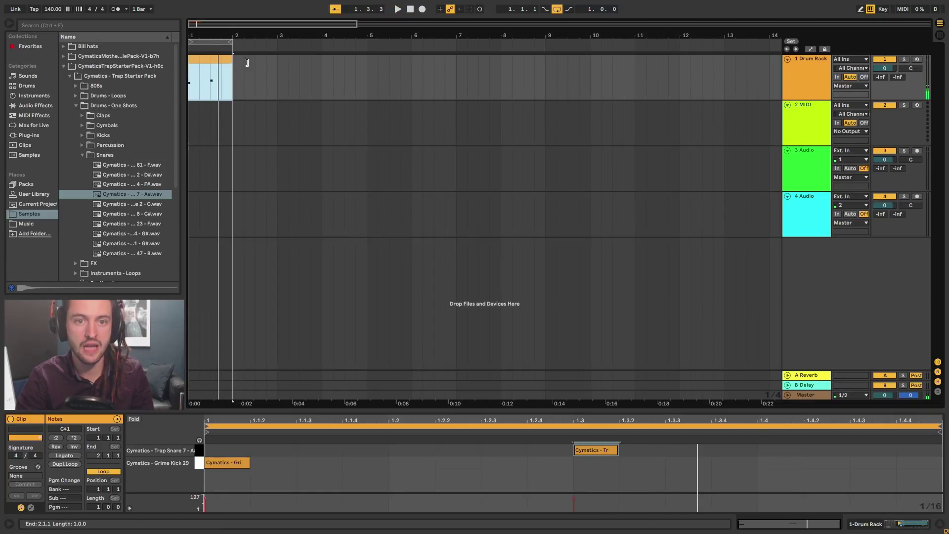
Step: Extend the drum clip and the arrangement loop to four bars, consolidating the repeats into a single clip
{"action": "left_click_drag", "start_coordinate": [247, 63], "coordinate": [371, 70]}
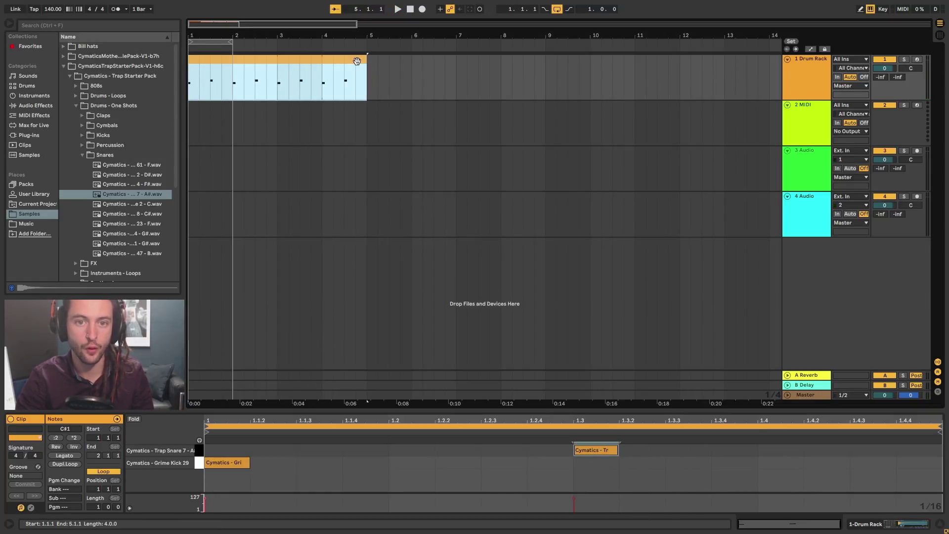
{"action": "left_click_drag", "start_coordinate": [231, 43], "coordinate": [366, 43]}
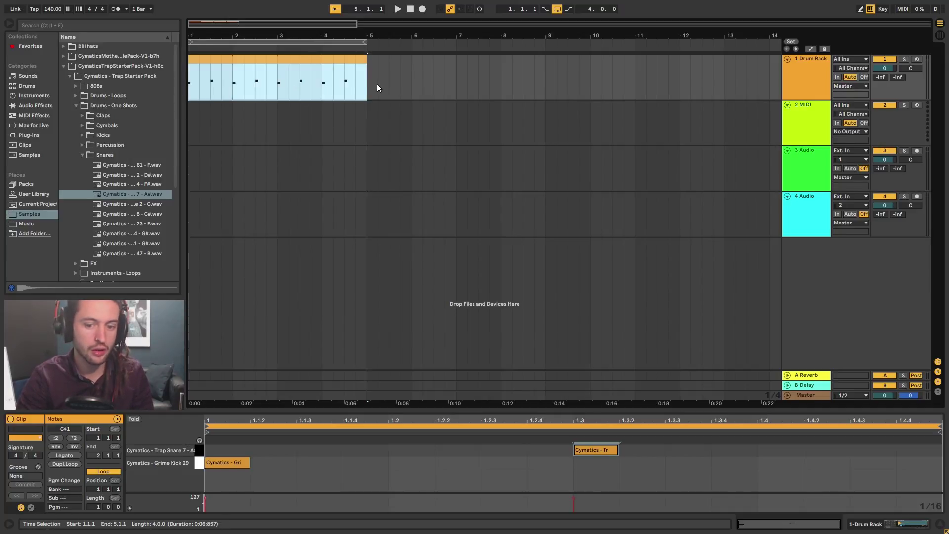
{"action": "left_click", "coordinate": [340, 69]}
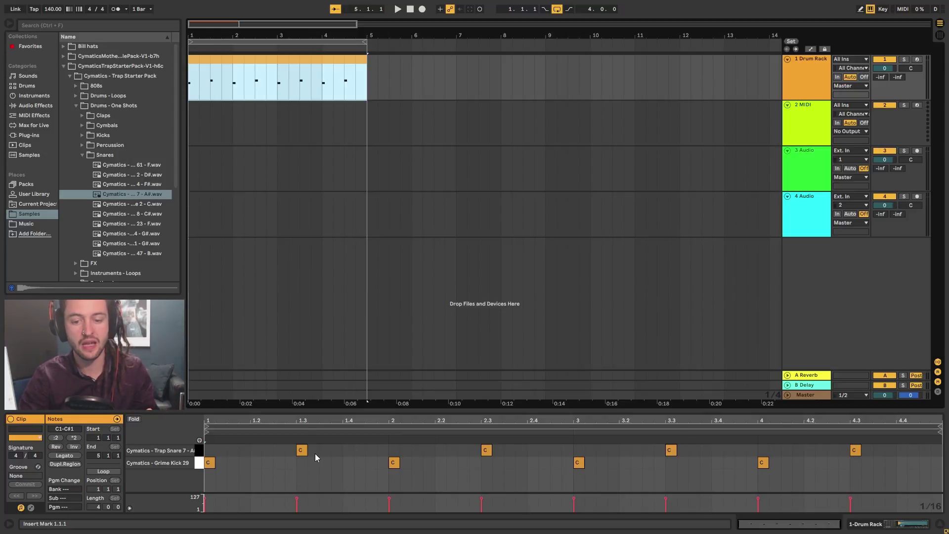
Step: Highlight the four snare notes, then the kick notes starting bars 2 to 4, in the clip's note editor
{"action": "left_click_drag", "start_coordinate": [267, 451], "coordinate": [939, 441]}
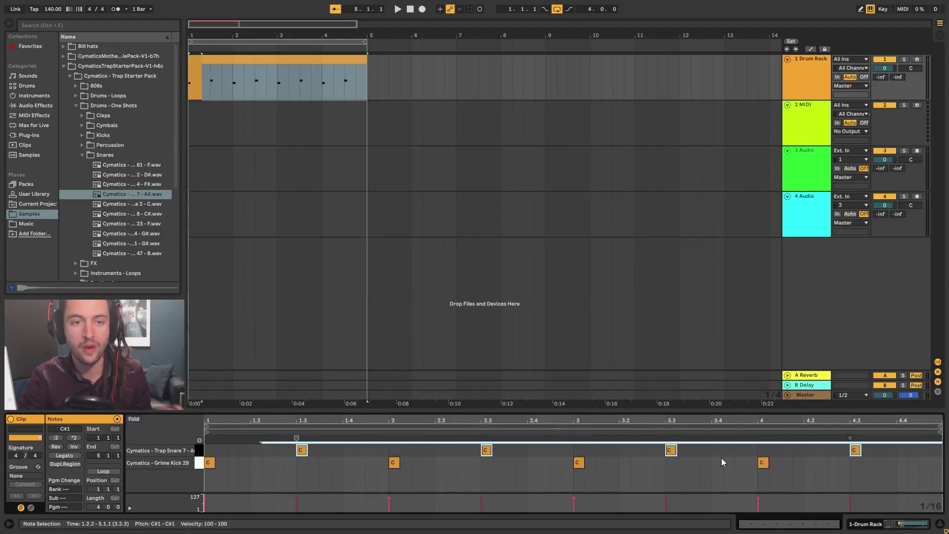
{"action": "left_click_drag", "start_coordinate": [274, 448], "coordinate": [946, 448]}
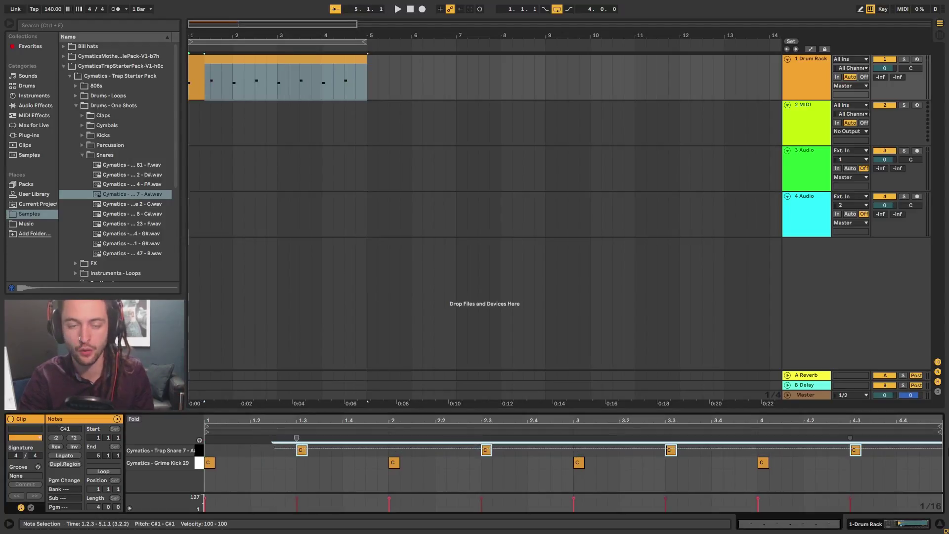
{"action": "left_click", "coordinate": [339, 474]}
{"action": "left_click_drag", "start_coordinate": [358, 465], "coordinate": [917, 472]}
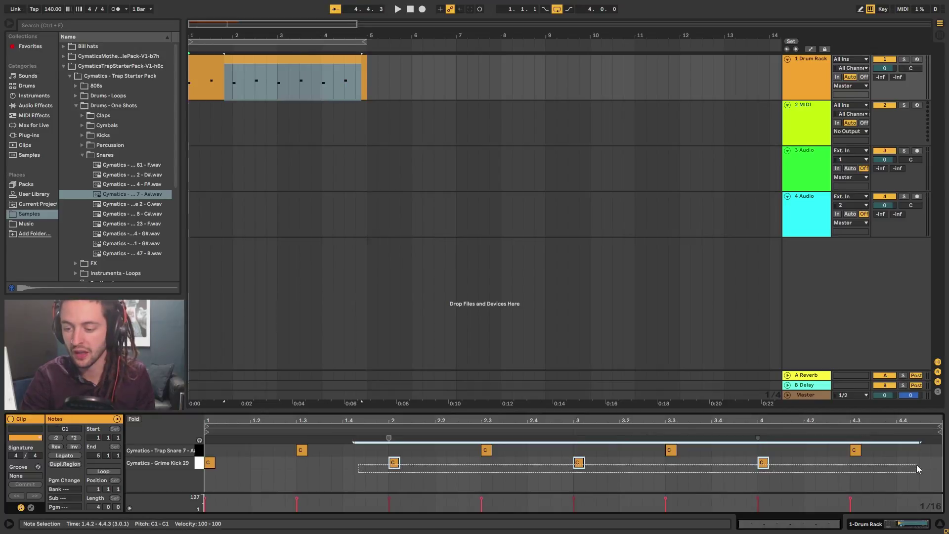
{"action": "left_click", "coordinate": [310, 492]}
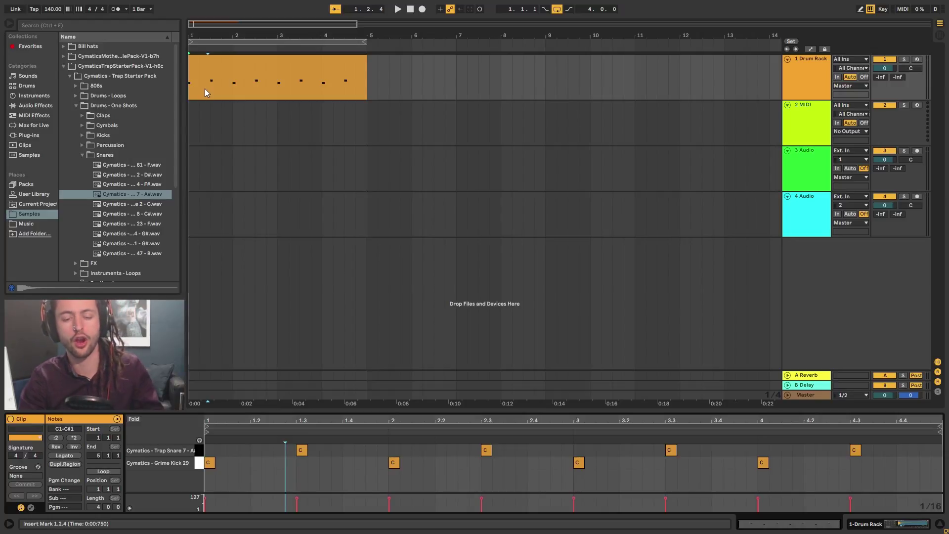
Step: Play the beat and add kick notes at 1.2.3, 1.4.1 and 1.4.3 in the first bar of the drum clip
{"action": "key", "text": "space"}
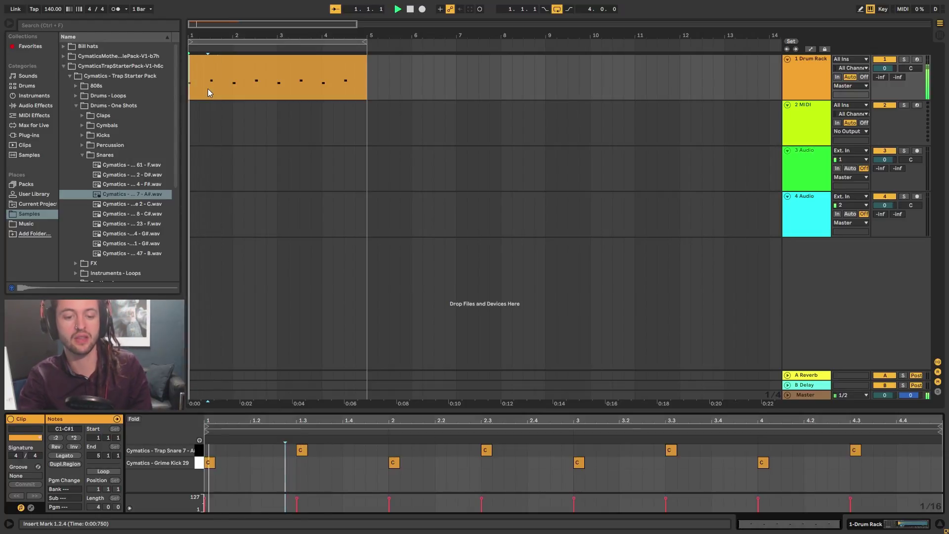
{"action": "key", "text": "space"}
{"action": "key", "text": "space"}
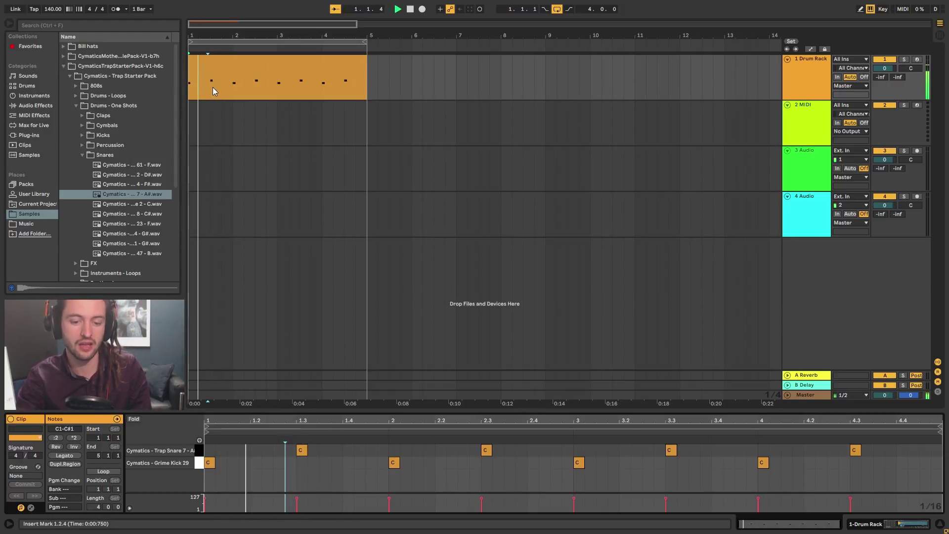
{"action": "double_click", "coordinate": [277, 463]}
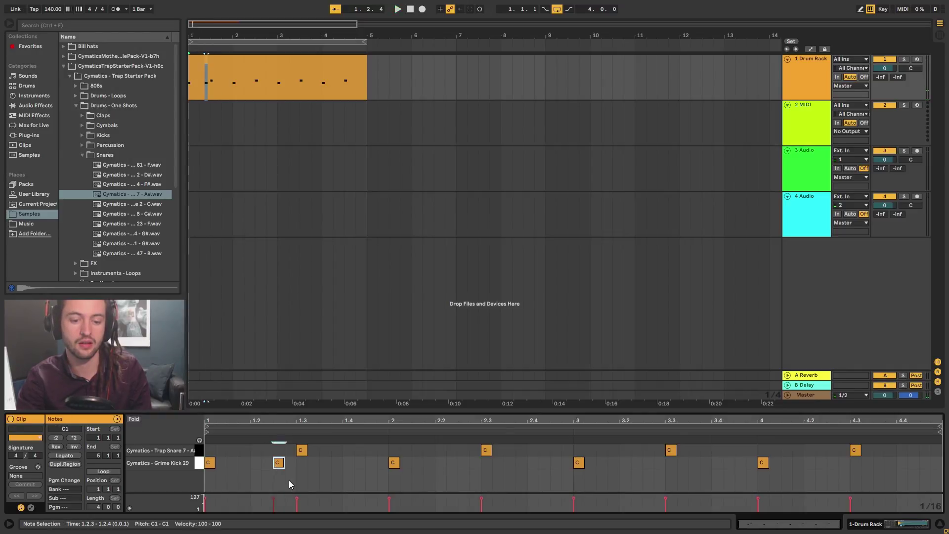
{"action": "key", "text": "space"}
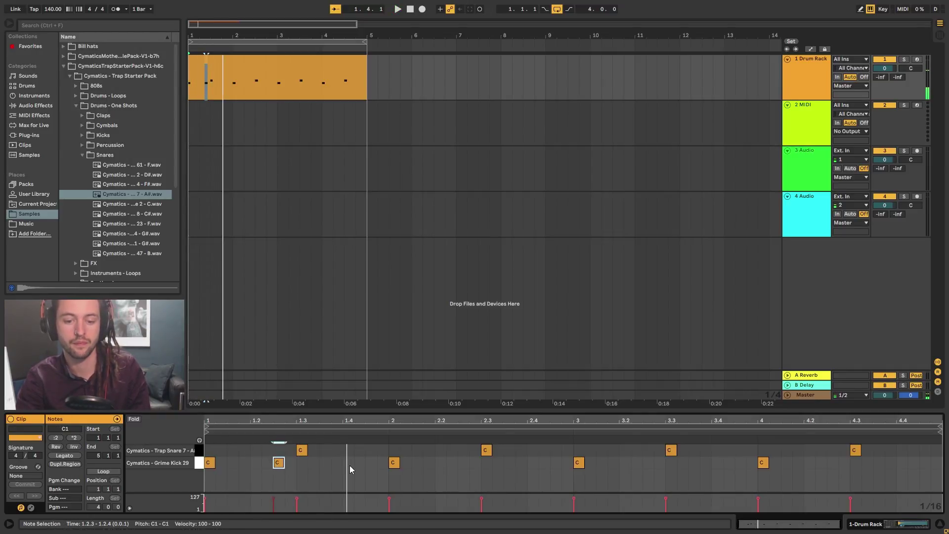
{"action": "double_click", "coordinate": [347, 463]}
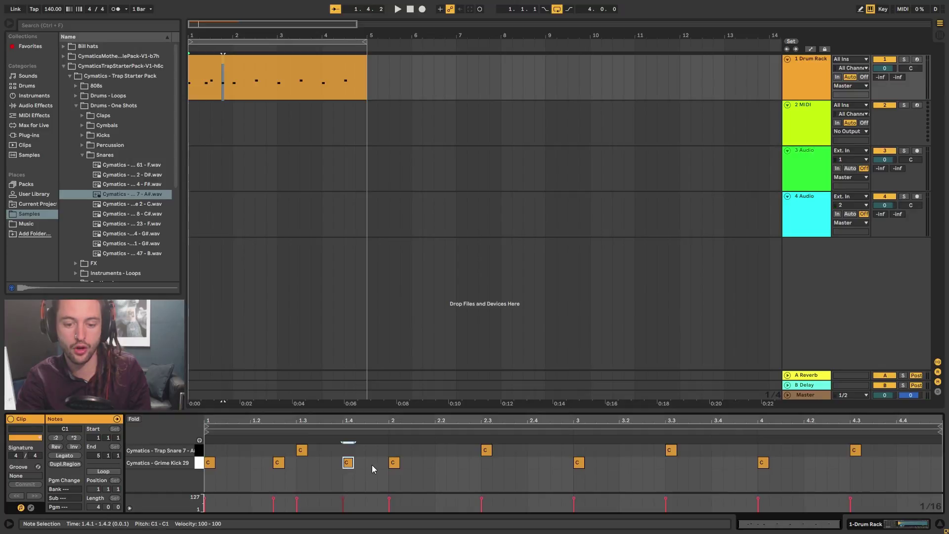
{"action": "double_click", "coordinate": [371, 462]}
Step: Move the kick note that starts bar 2 to 2.1.3 and play back the beat
{"action": "left_click", "coordinate": [394, 468]}
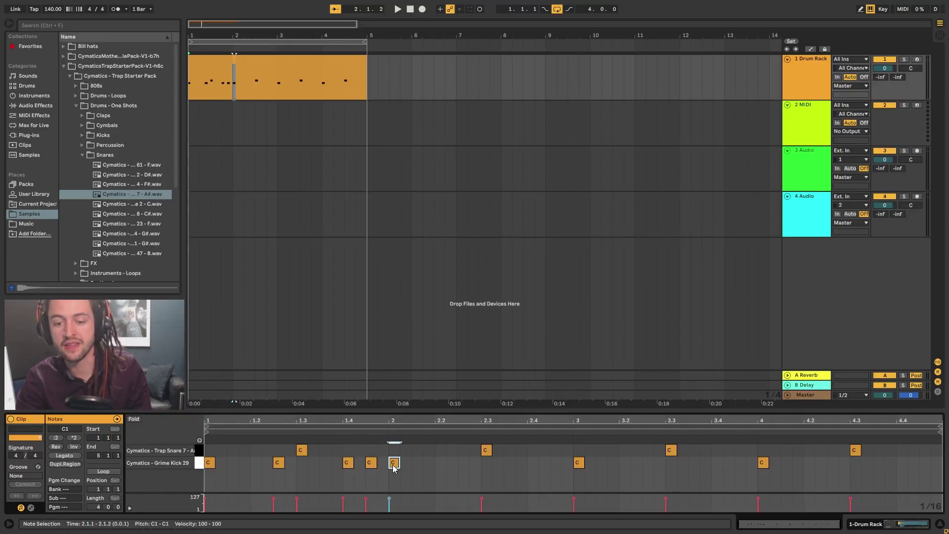
{"action": "key", "text": "Right"}
{"action": "key", "text": "Right"}
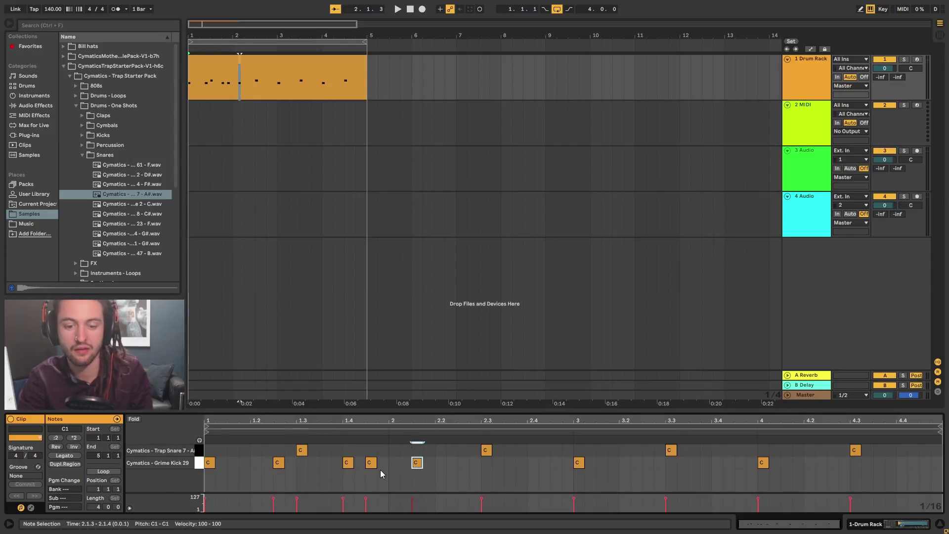
{"action": "key", "text": "space"}
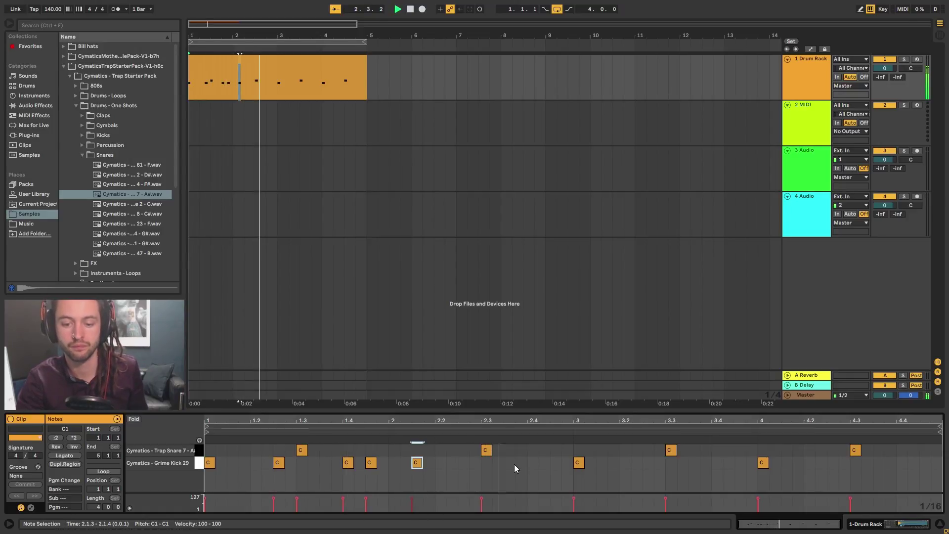
{"action": "key", "text": "space"}
Step: Add a kick note at 2.2.3, just before the bar 2 snare, and play back the beat
{"action": "key", "text": "Right"}
{"action": "key", "text": "Right"}
{"action": "key", "text": "Right"}
{"action": "key", "text": "Right"}
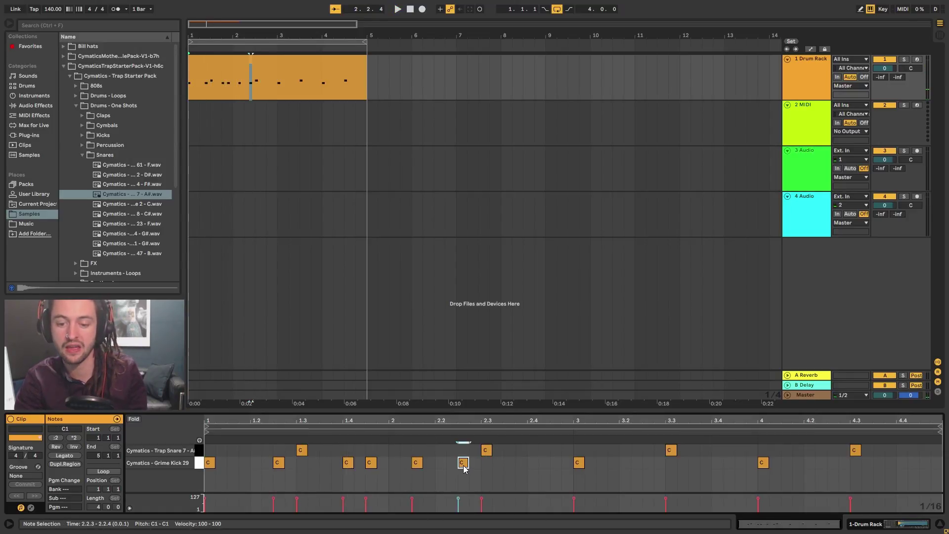
{"action": "key", "text": "space"}
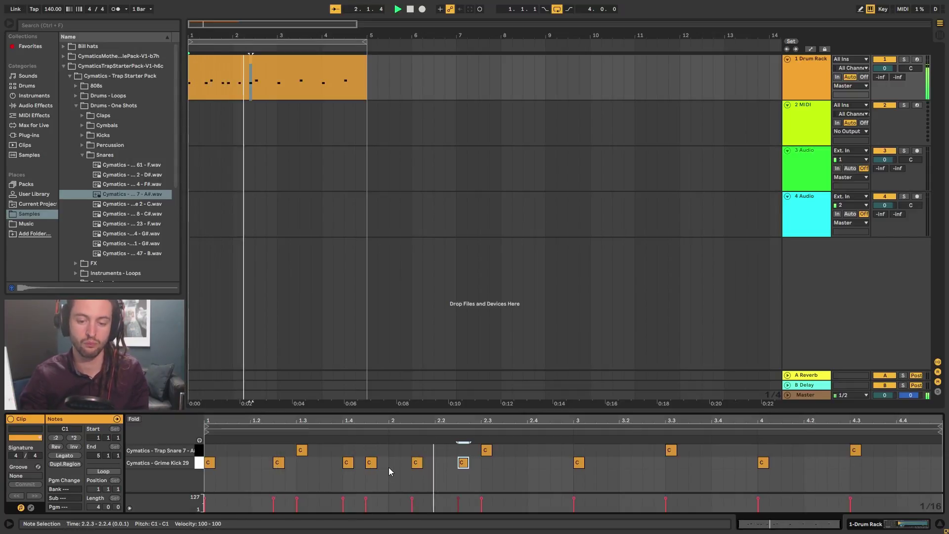
{"action": "key", "text": "space"}
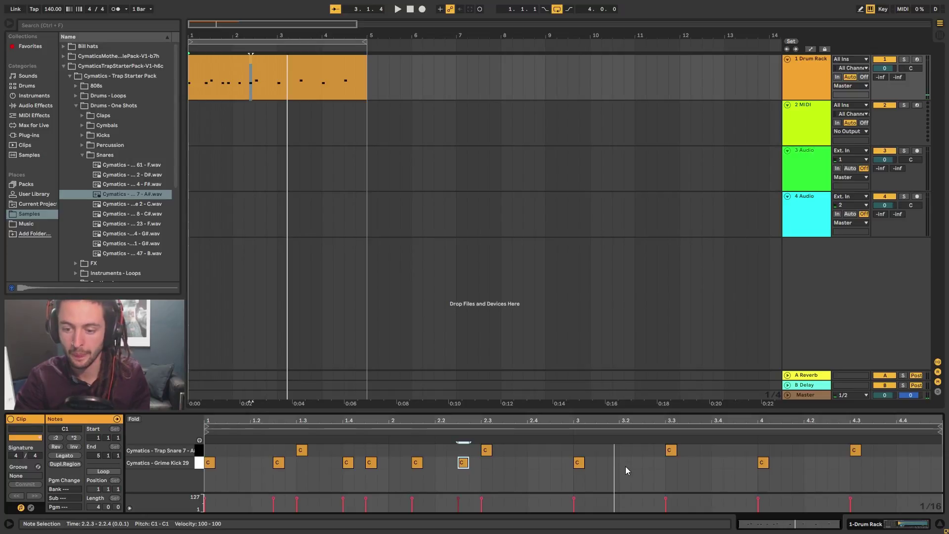
Step: Add kick notes at 3.2.1 and 3.2.3 before the bar 3 snare and play back the beat
{"action": "double_click", "coordinate": [626, 467]}
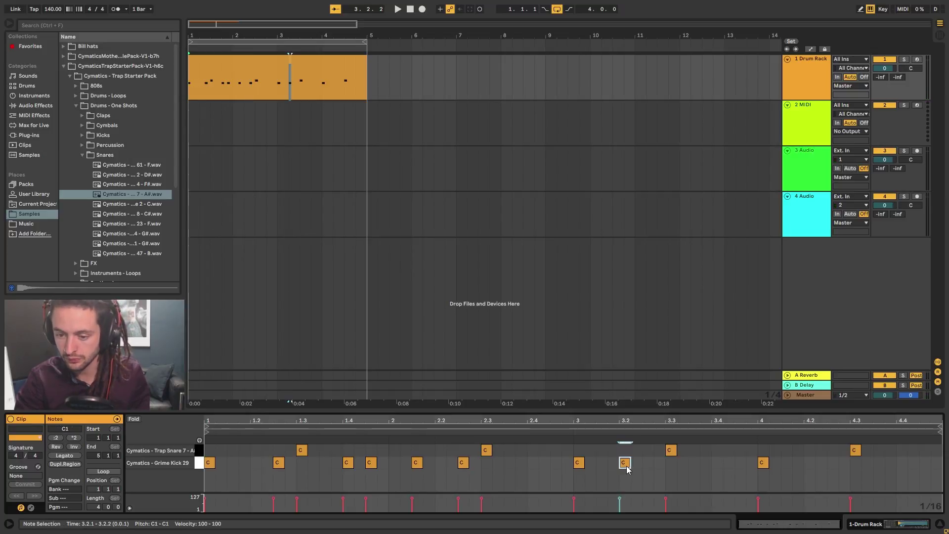
{"action": "double_click", "coordinate": [646, 466]}
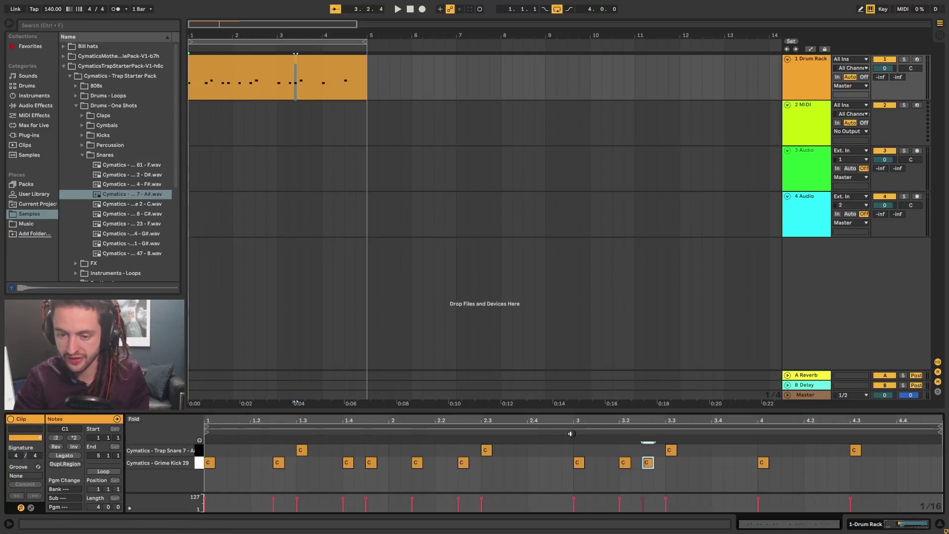
{"action": "key", "text": "space"}
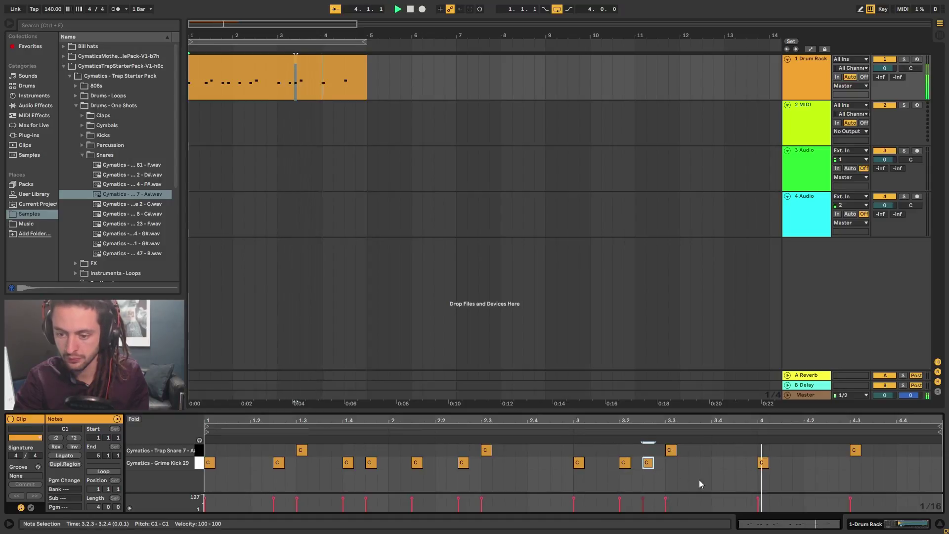
{"action": "key", "text": "space"}
Step: Move the kick starting bar 4 to 4.1.3, add kicks at 4.2.2 and 4.2.3, and play back the beat
{"action": "left_click_drag", "start_coordinate": [766, 464], "coordinate": [793, 465]}
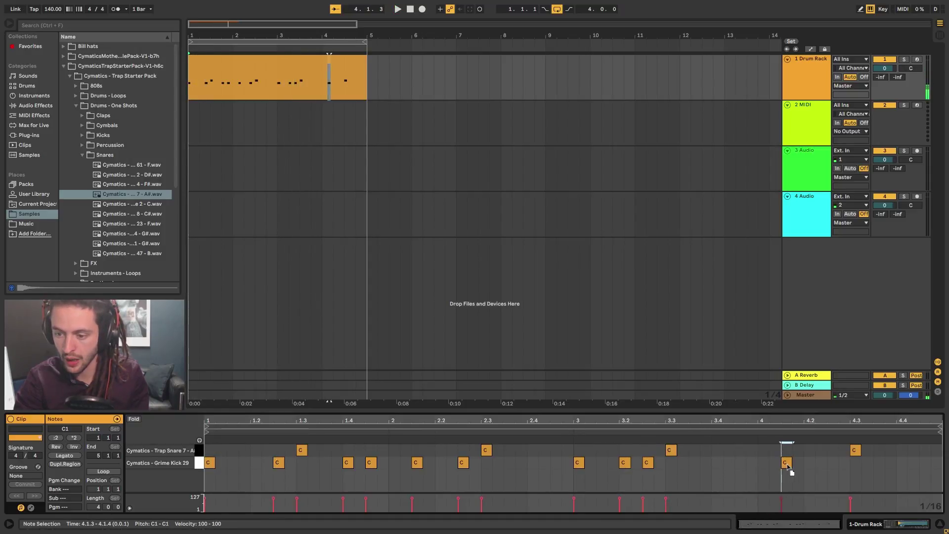
{"action": "double_click", "coordinate": [823, 463]}
{"action": "key", "text": "Right"}
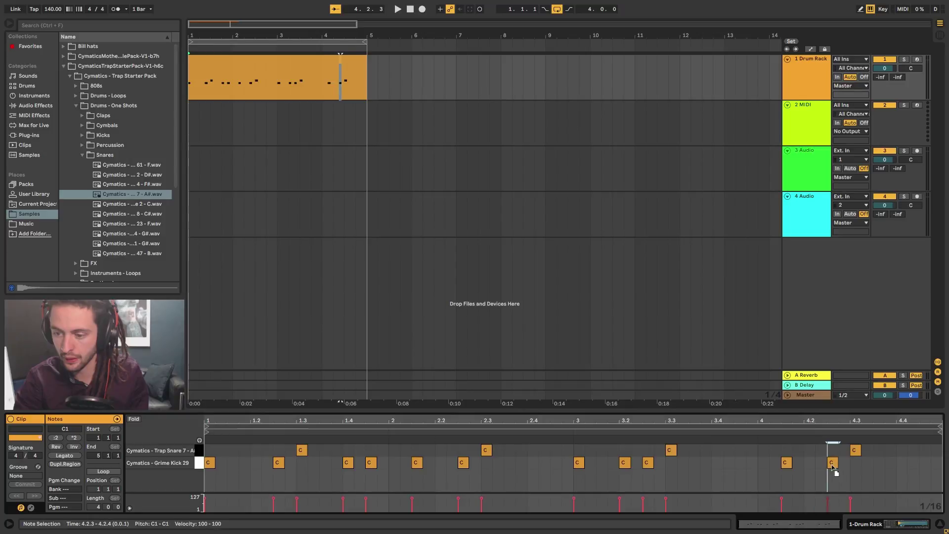
{"action": "double_click", "coordinate": [819, 464]}
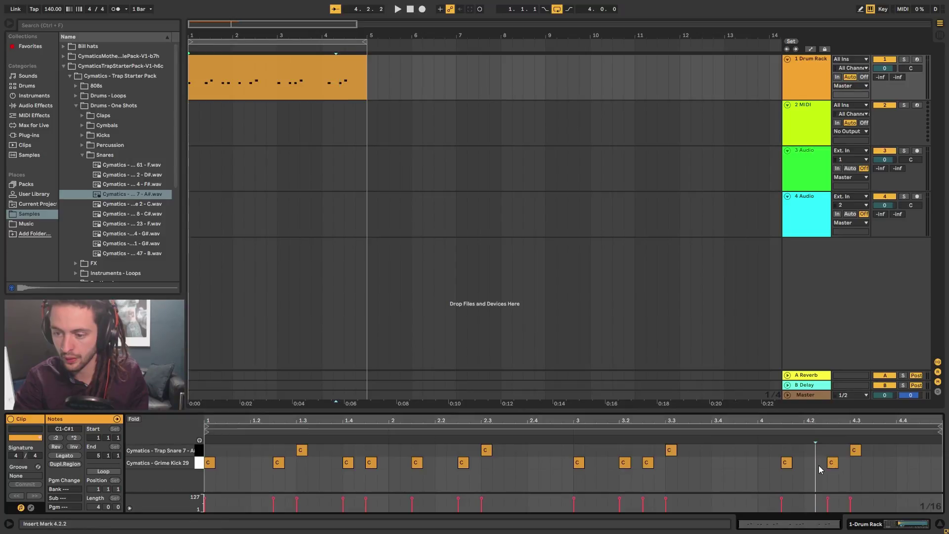
{"action": "key", "text": "space"}
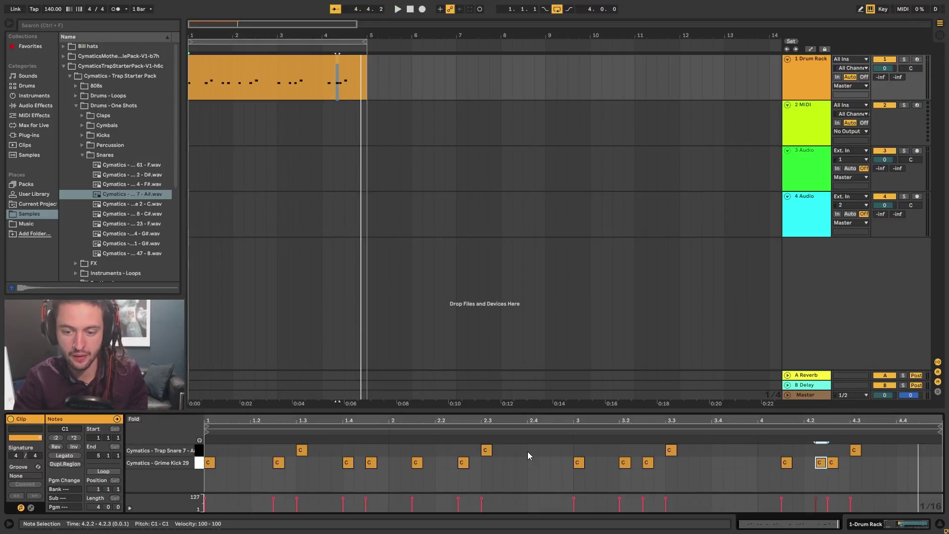
Step: Delete all the kick notes in bar 4 and place a single kick at 4.1.1
{"action": "mouse_move", "coordinate": [574, 445]}
{"action": "left_mouse_down"}
{"action": "mouse_move", "coordinate": [614, 464]}
{"action": "mouse_move", "coordinate": [930, 481]}
{"action": "left_mouse_up"}
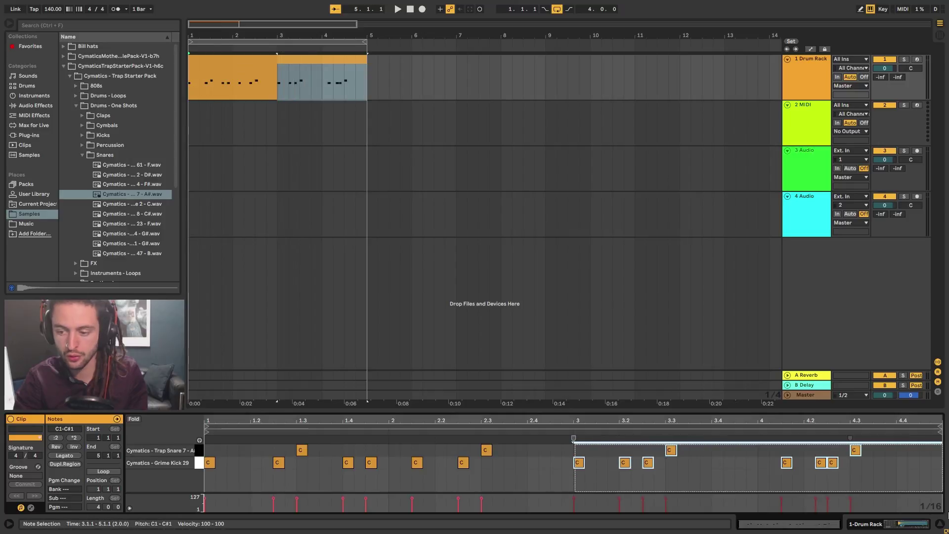
{"action": "left_click", "coordinate": [898, 479]}
{"action": "left_click_drag", "start_coordinate": [851, 480], "coordinate": [755, 459]}
{"action": "key", "text": "Delete"}
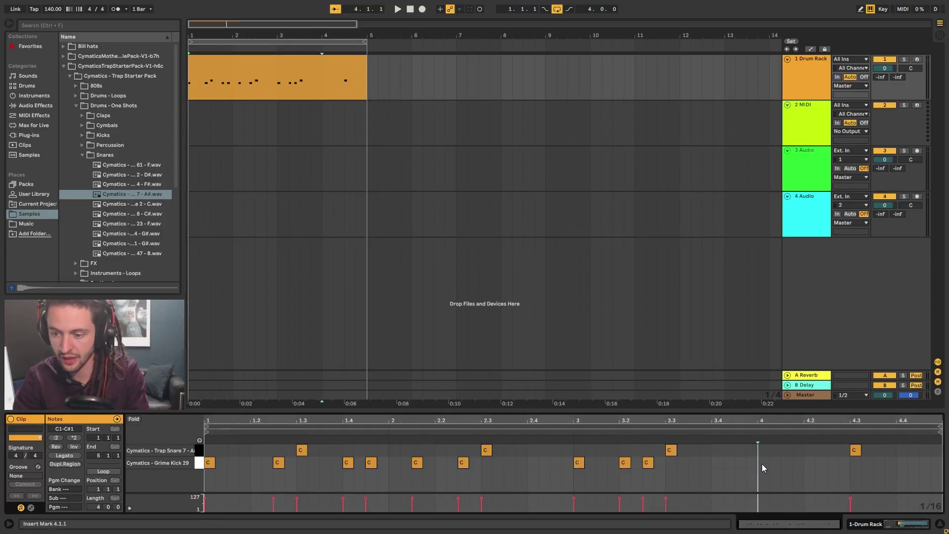
{"action": "double_click", "coordinate": [765, 463]}
Step: Replace the kick note at 3.2.1 with one at 3.1.4 and play back the beat
{"action": "left_click_drag", "start_coordinate": [619, 472], "coordinate": [654, 467]}
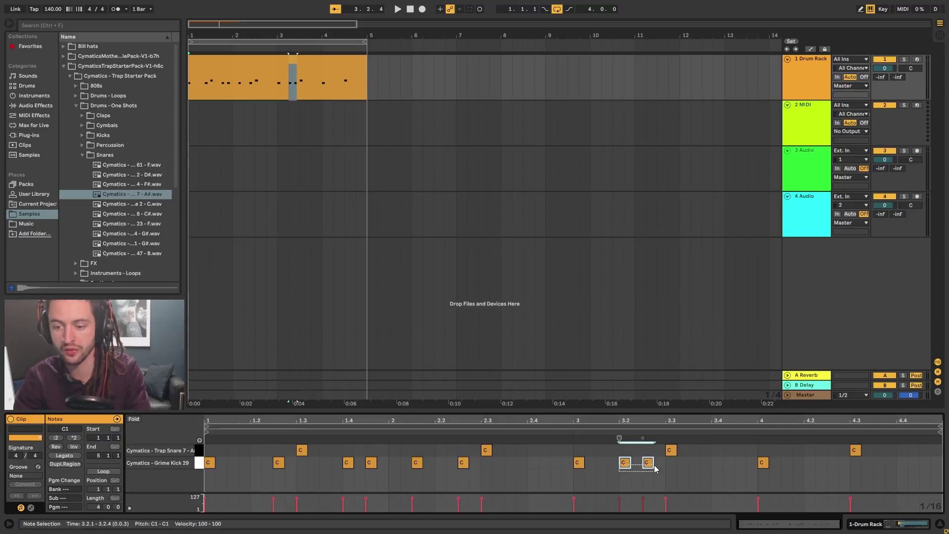
{"action": "left_click", "coordinate": [634, 477]}
{"action": "left_click", "coordinate": [626, 467]}
{"action": "double_click", "coordinate": [626, 465]}
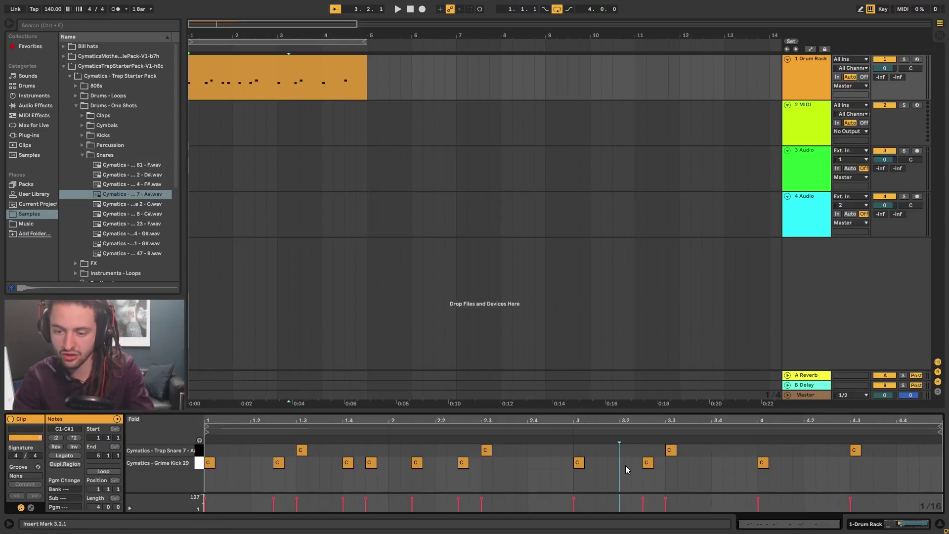
{"action": "double_click", "coordinate": [614, 464]}
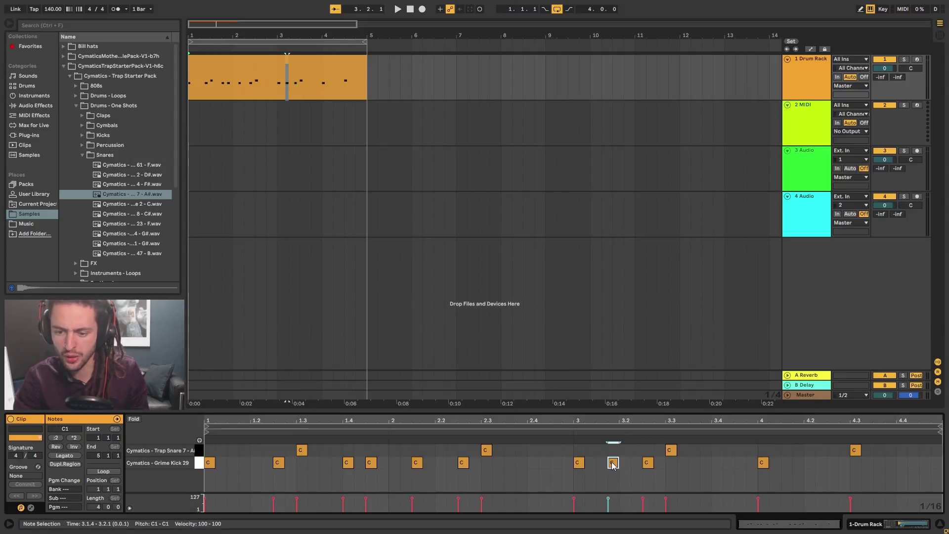
{"action": "left_click", "coordinate": [574, 432]}
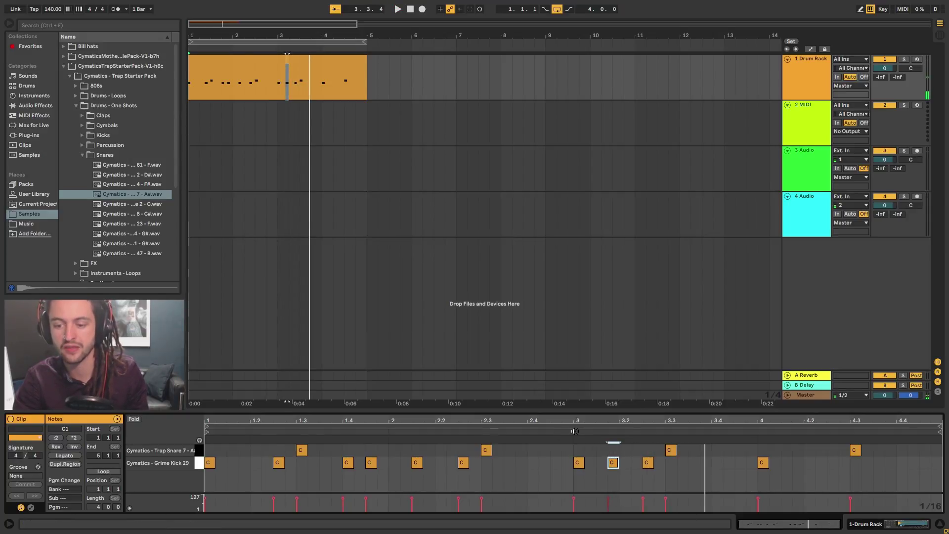
{"action": "left_click", "coordinate": [274, 64]}
{"action": "key", "text": "space"}
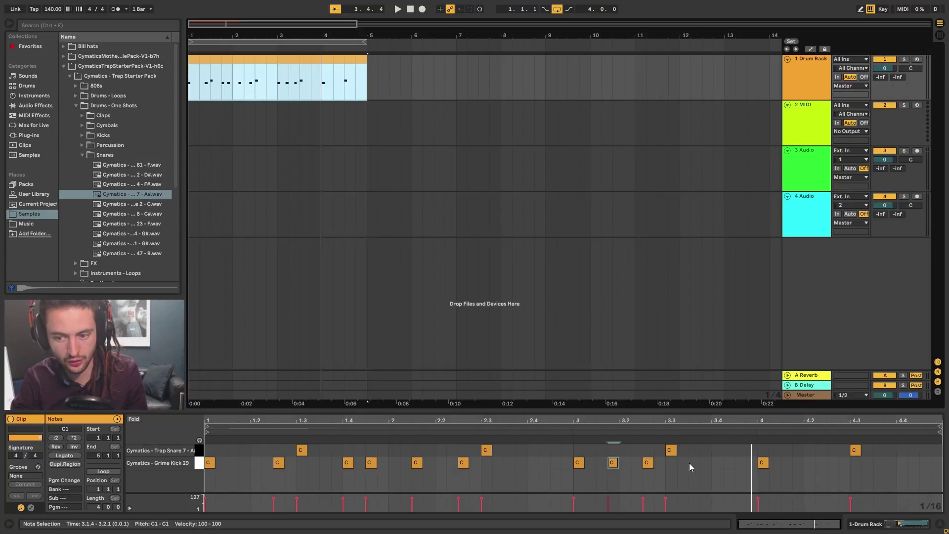
Step: Add kick notes at 3.3.4 and 3.4.3 after the bar 3 snare and play back the beat
{"action": "double_click", "coordinate": [705, 463]}
{"action": "double_click", "coordinate": [740, 463]}
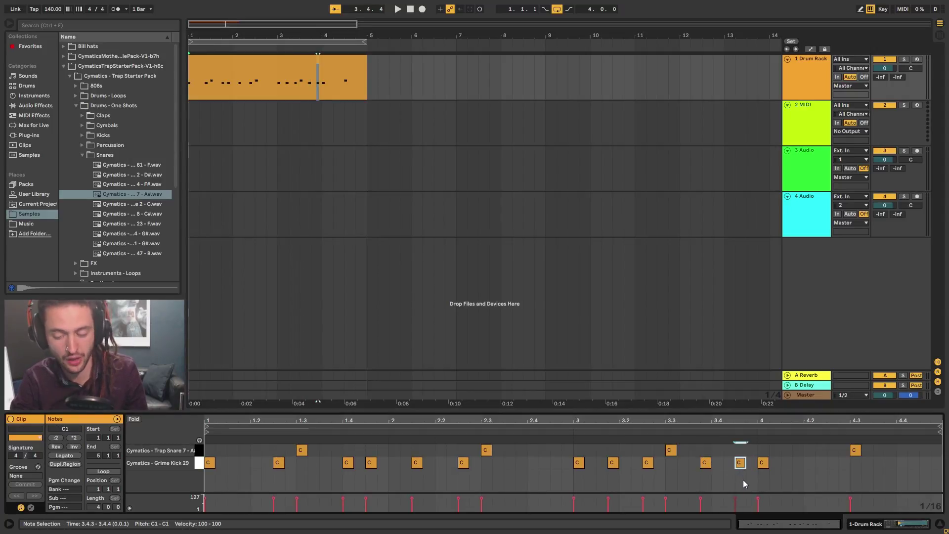
{"action": "key", "text": "space"}
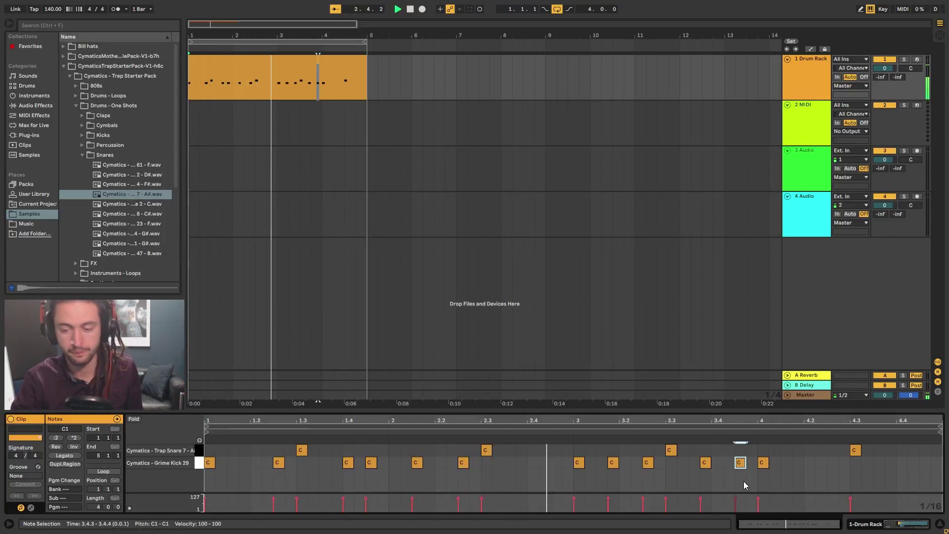
Step: Add kick notes at 4.1.4, 4.2.3 and 4.3.4 in the last bar
{"action": "double_click", "coordinate": [797, 462]}
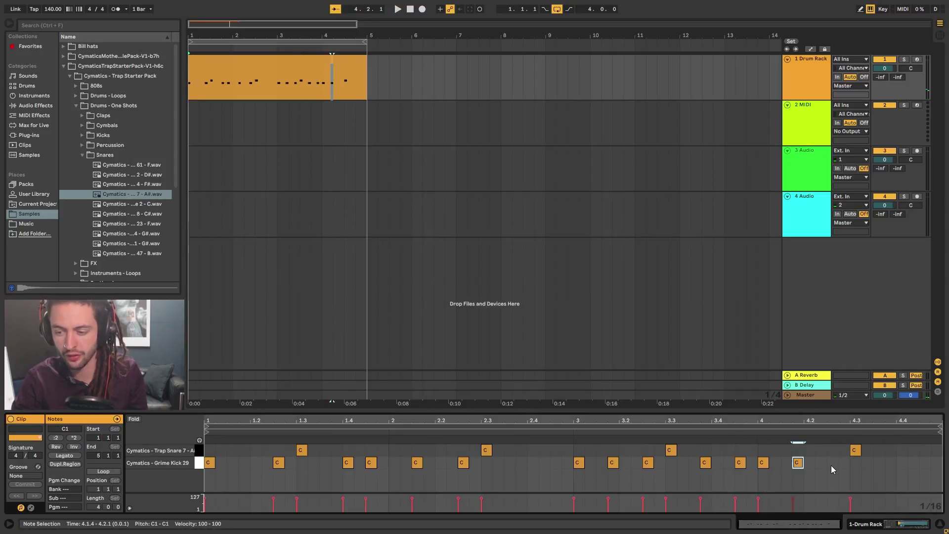
{"action": "double_click", "coordinate": [833, 464]}
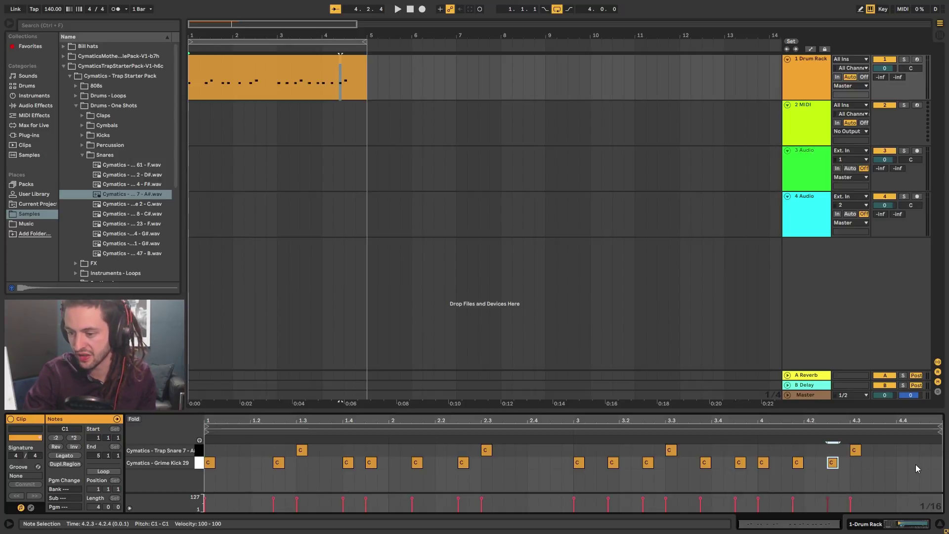
{"action": "double_click", "coordinate": [891, 463]}
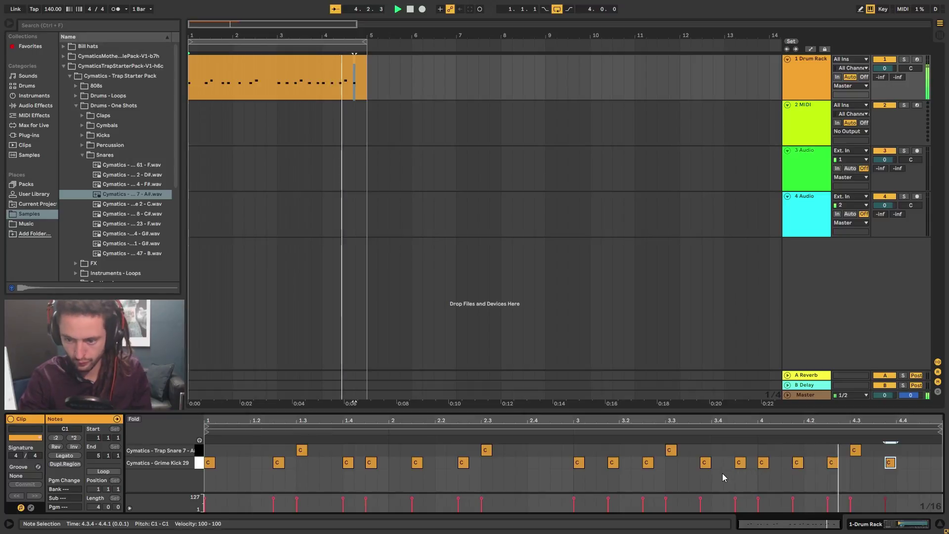
Step: Delete the two kicks after the bar 3 snare and place kicks at 3.4.1 and 3.4.3 instead
{"action": "left_click", "coordinate": [706, 462]}
{"action": "left_click", "coordinate": [740, 463], "text": "shift"}
{"action": "key", "text": "ctrl+l"}
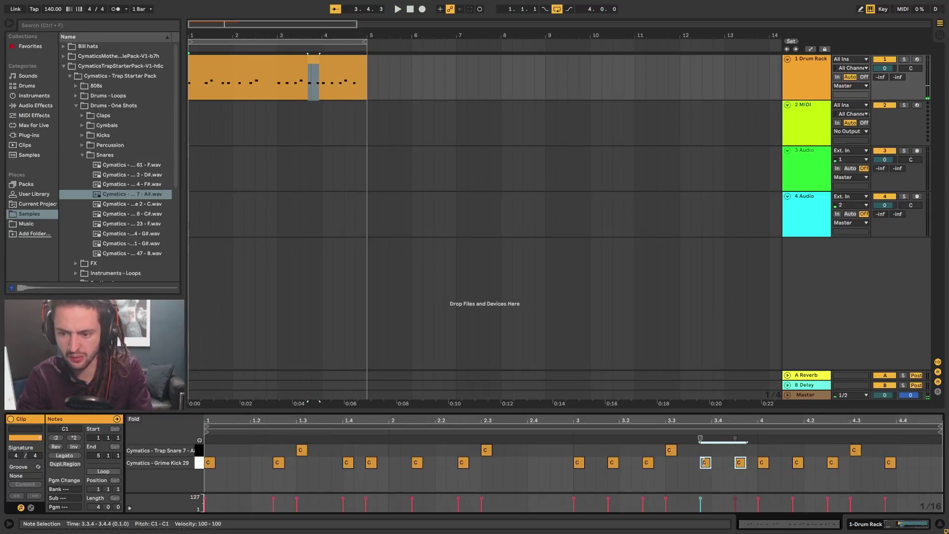
{"action": "key", "text": "Delete"}
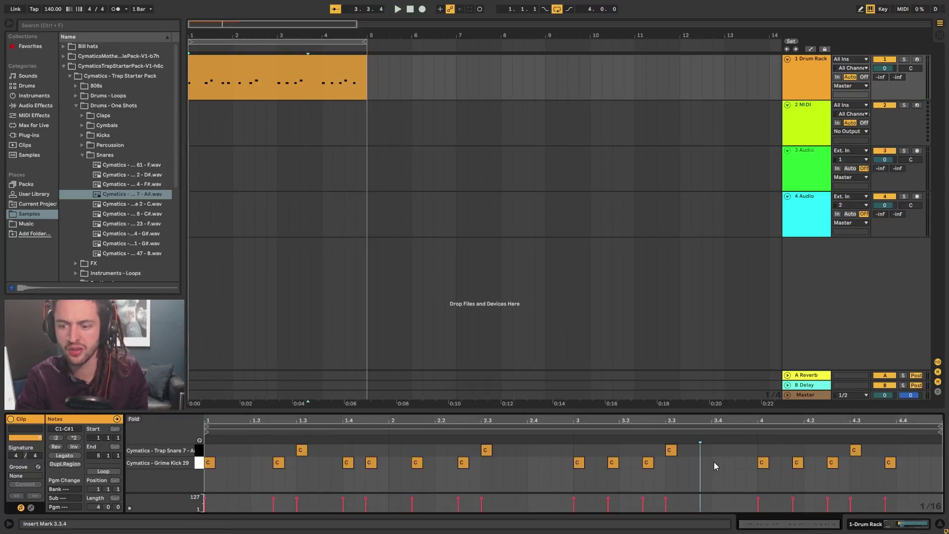
{"action": "double_click", "coordinate": [714, 461]}
{"action": "key", "text": "space"}
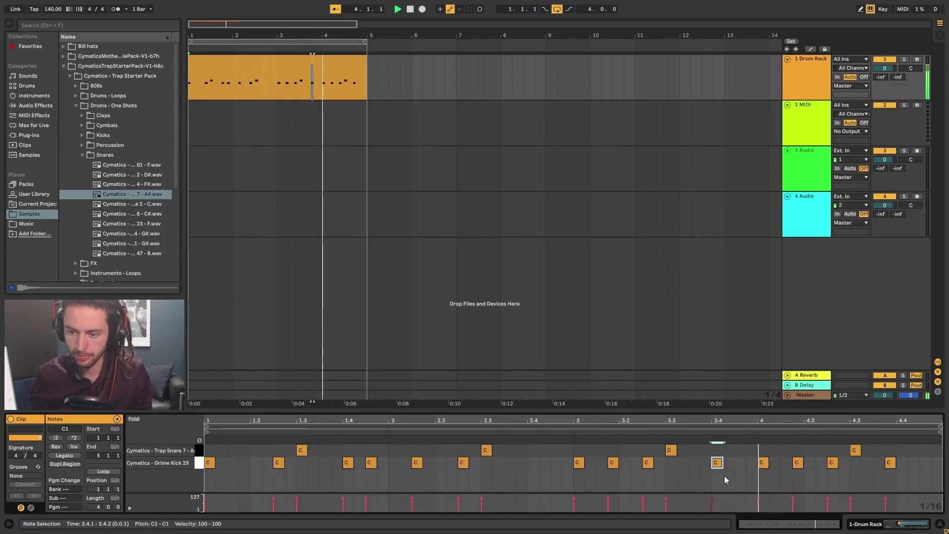
{"action": "double_click", "coordinate": [741, 462]}
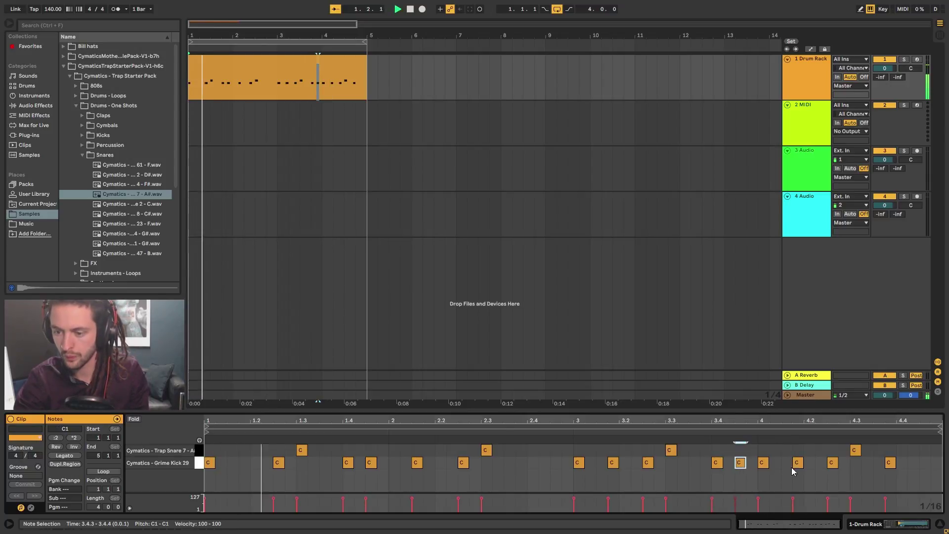
Step: Delete the kick note starting bar 4 and move the kick at 4.1.4 to 4.1.3
{"action": "double_click", "coordinate": [766, 465]}
{"action": "key", "text": "space"}
{"action": "left_click_drag", "start_coordinate": [798, 463], "coordinate": [787, 464]}
{"action": "left_click", "coordinate": [829, 462]}
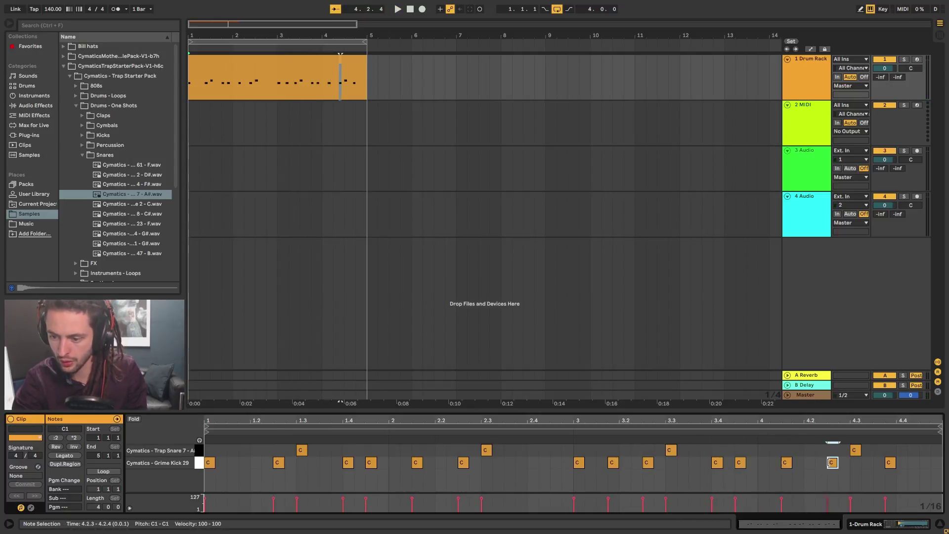
Step: Delete the kick at 4.3.4, add one at 4.4.3 instead, and play back the beat
{"action": "double_click", "coordinate": [893, 463]}
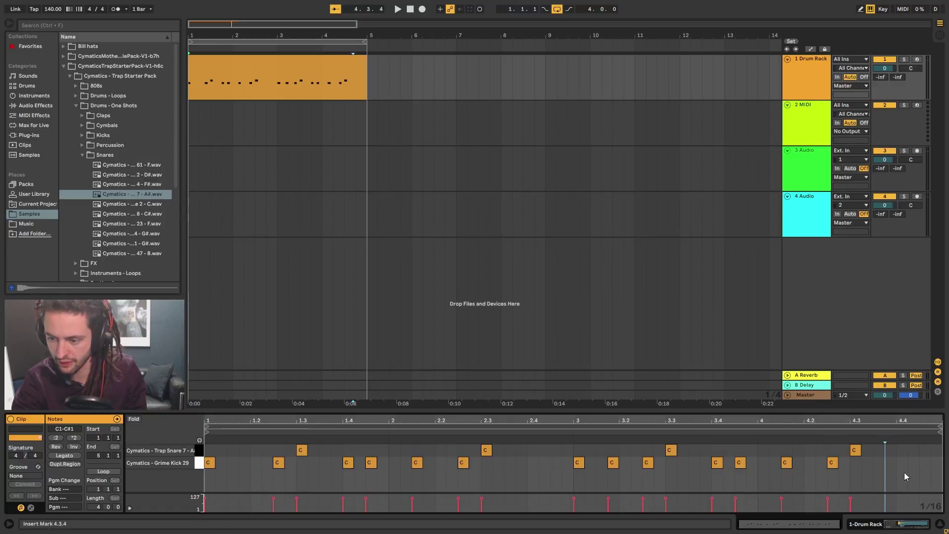
{"action": "key", "text": "space"}
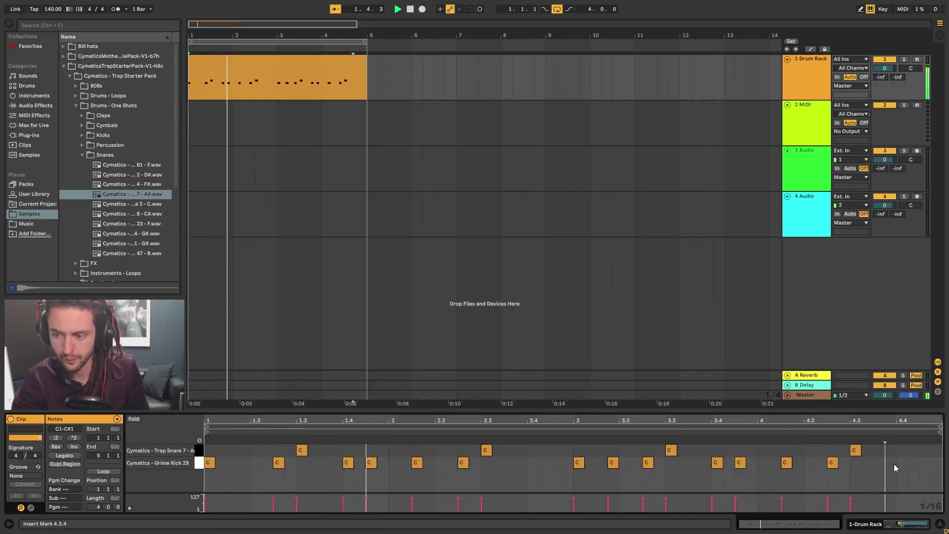
{"action": "left_click", "coordinate": [924, 464]}
{"action": "double_click", "coordinate": [925, 463]}
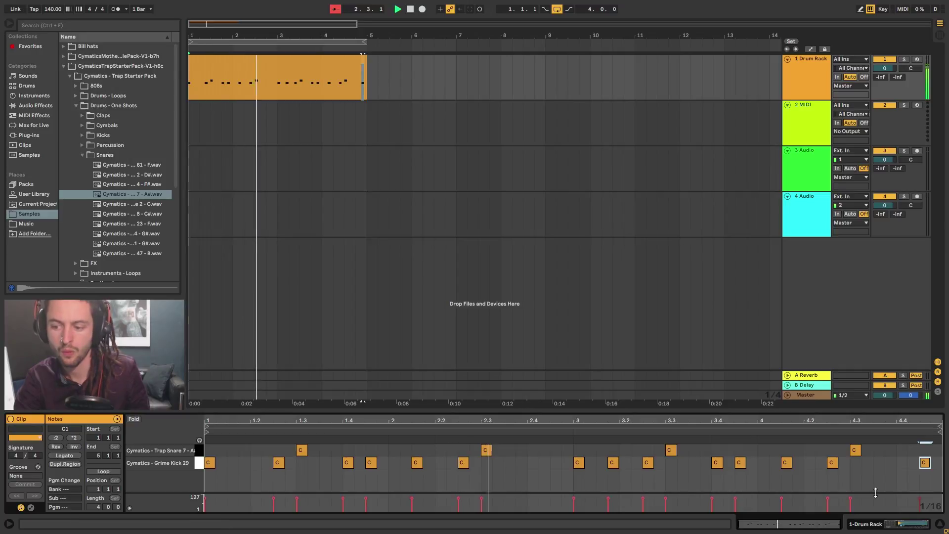
{"action": "key", "text": "space"}
Step: Review the note pattern bar by bar, comparing bars 1 and 3 with bars 2 and 4
{"action": "left_click", "coordinate": [272, 75]}
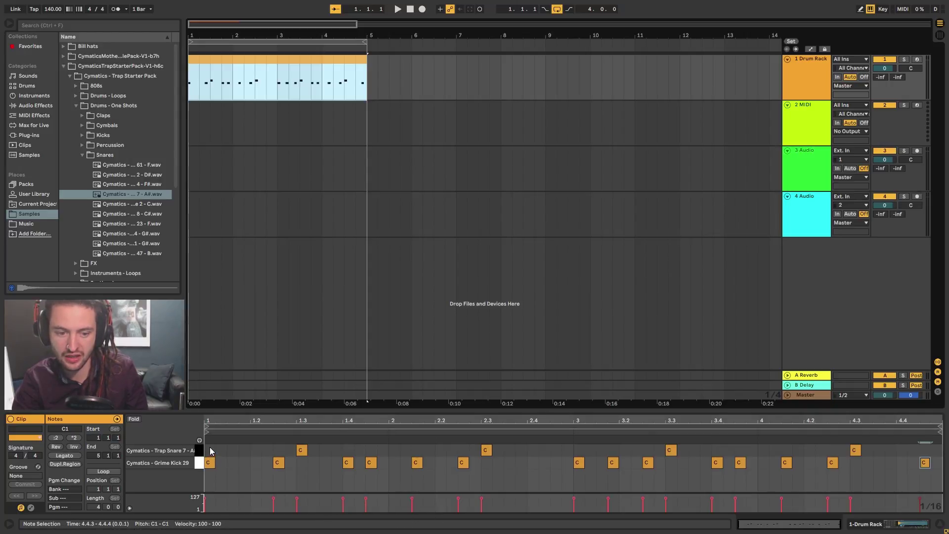
{"action": "left_click_drag", "start_coordinate": [210, 451], "coordinate": [381, 492]}
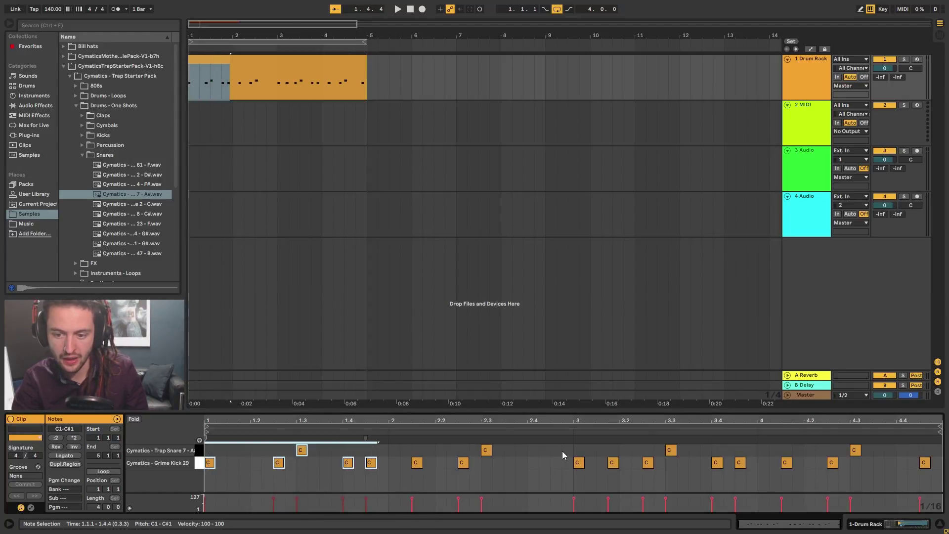
{"action": "left_click_drag", "start_coordinate": [569, 447], "coordinate": [758, 499]}
{"action": "left_click", "coordinate": [625, 477]}
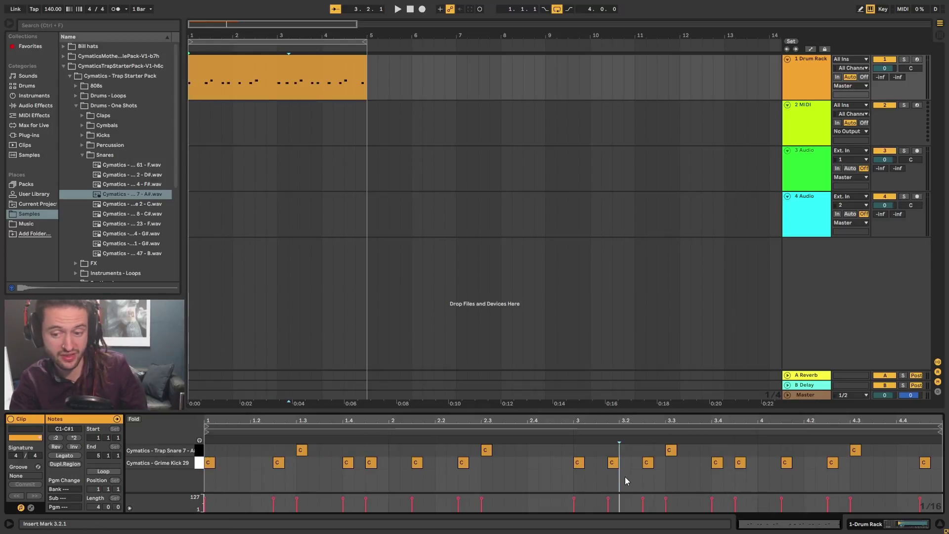
{"action": "left_click_drag", "start_coordinate": [391, 440], "coordinate": [569, 468]}
{"action": "left_click_drag", "start_coordinate": [764, 447], "coordinate": [914, 516]}
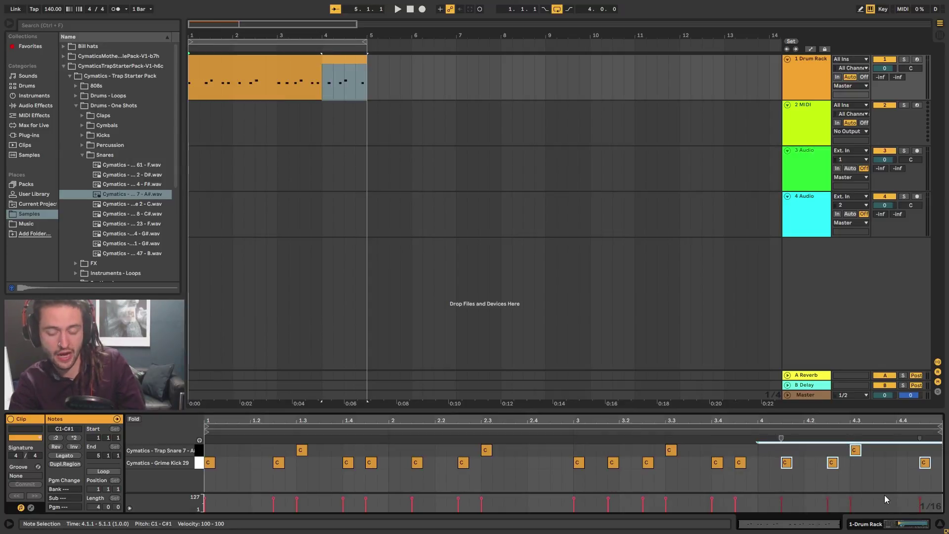
{"action": "left_click", "coordinate": [263, 76]}
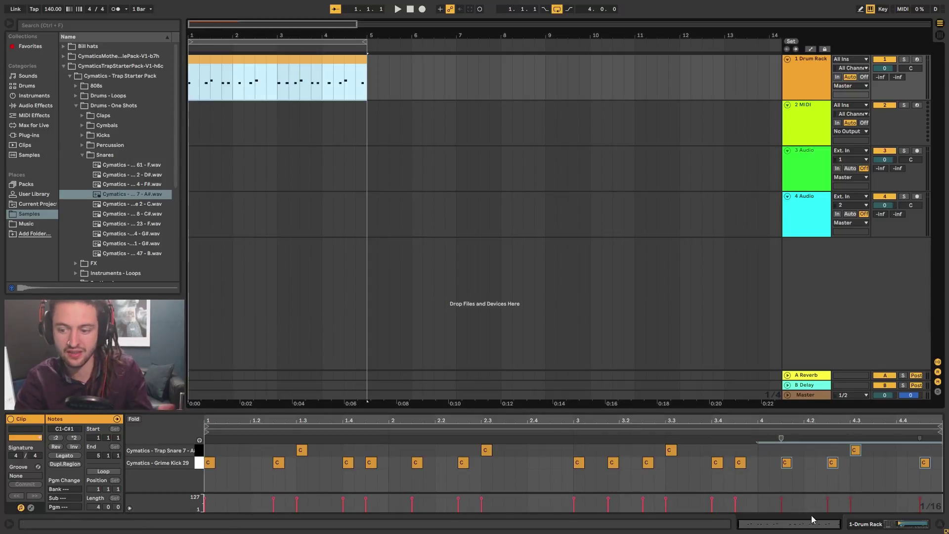
Step: Extract the Cymatics Grime Kick pad and its notes from the Drum Rack onto the empty second MIDI track
{"action": "left_click", "coordinate": [866, 525]}
{"action": "left_click", "coordinate": [47, 498]}
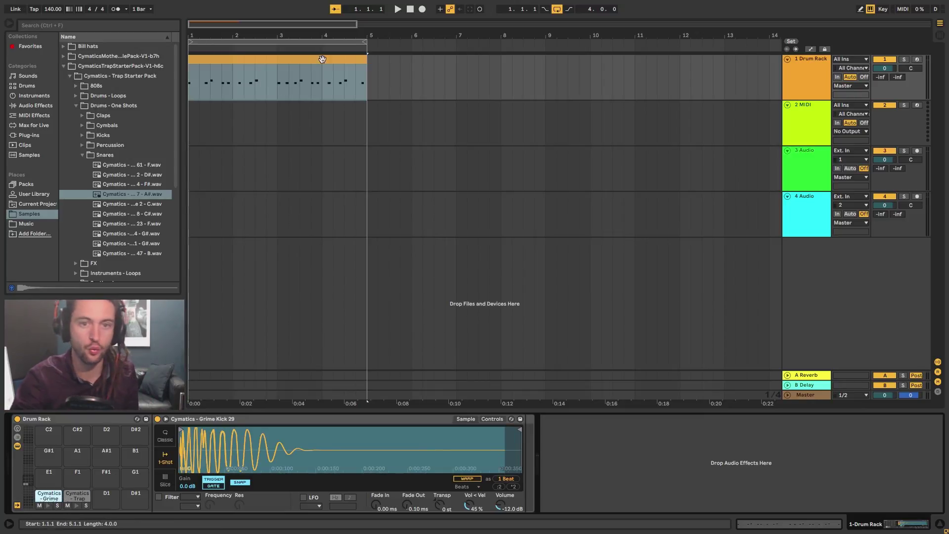
{"action": "left_click", "coordinate": [737, 86]}
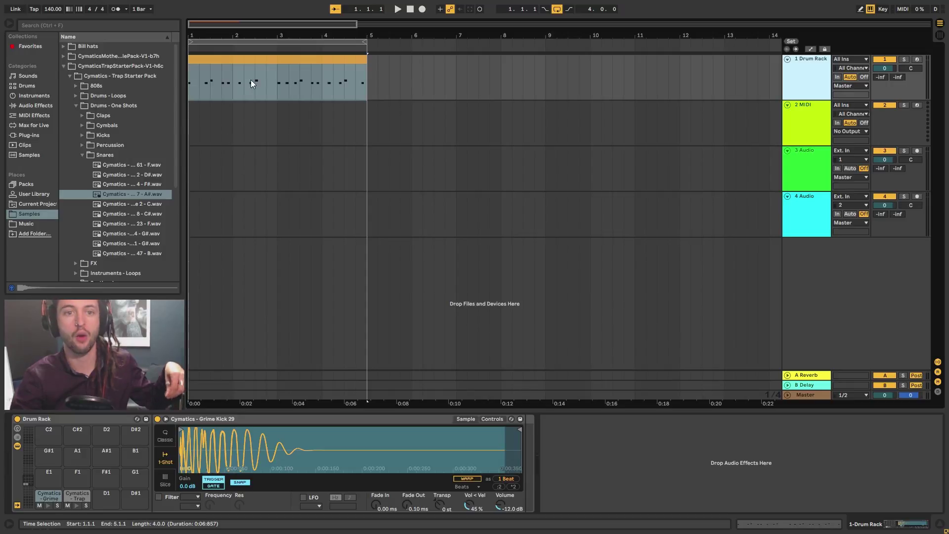
{"action": "left_click", "coordinate": [264, 55]}
{"action": "left_click_drag", "start_coordinate": [49, 496], "coordinate": [253, 157]}
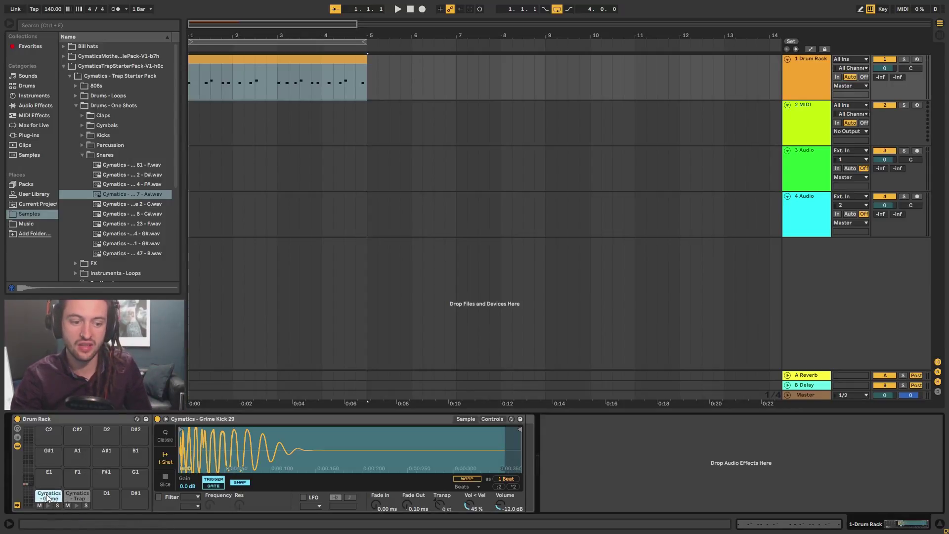
{"action": "left_click_drag", "start_coordinate": [80, 501], "coordinate": [272, 106]}
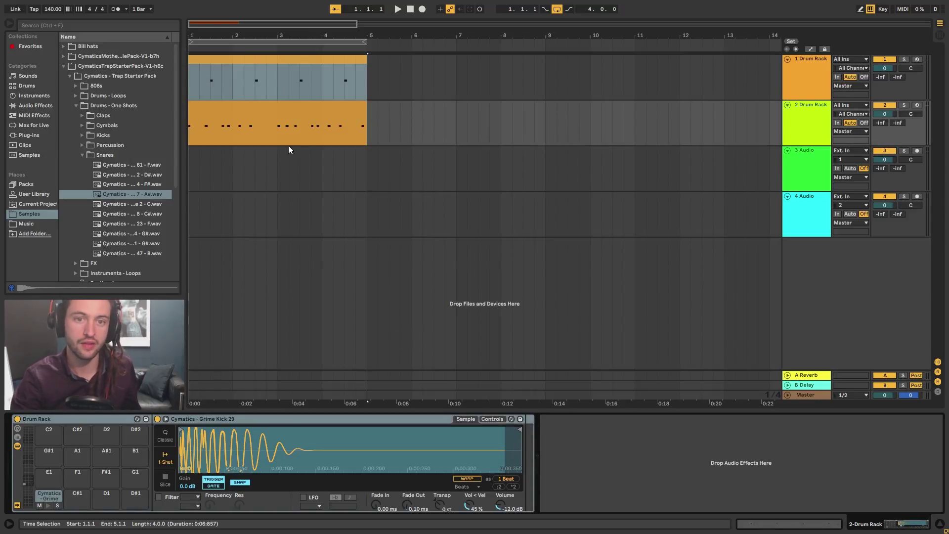
Step: Rename the second track, which holds the extracted kick, as KICK
{"action": "left_click", "coordinate": [298, 109]}
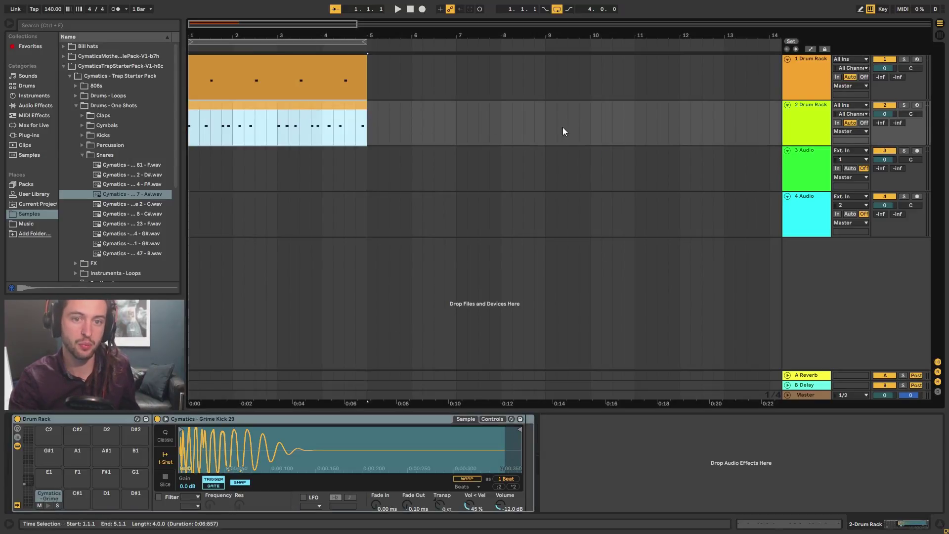
{"action": "left_click", "coordinate": [808, 113]}
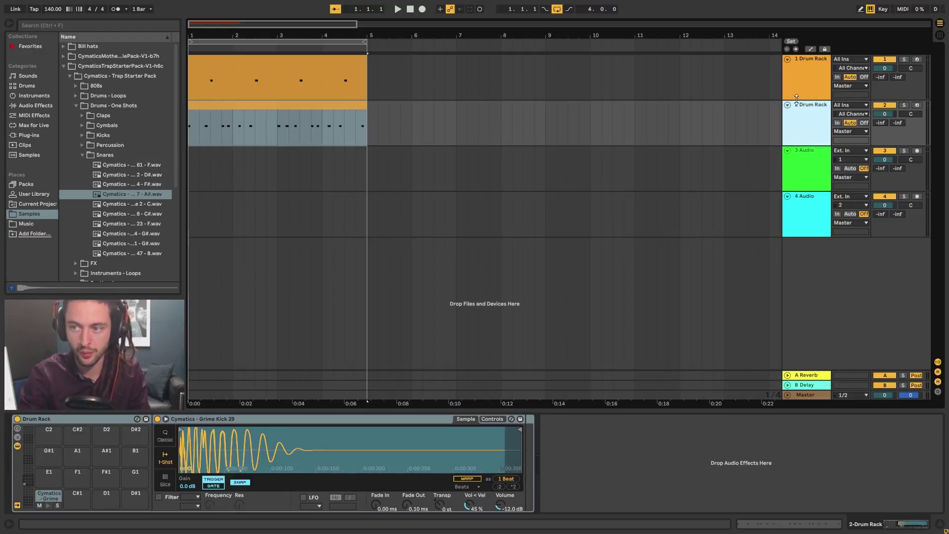
{"action": "key", "text": "ctrl+r"}
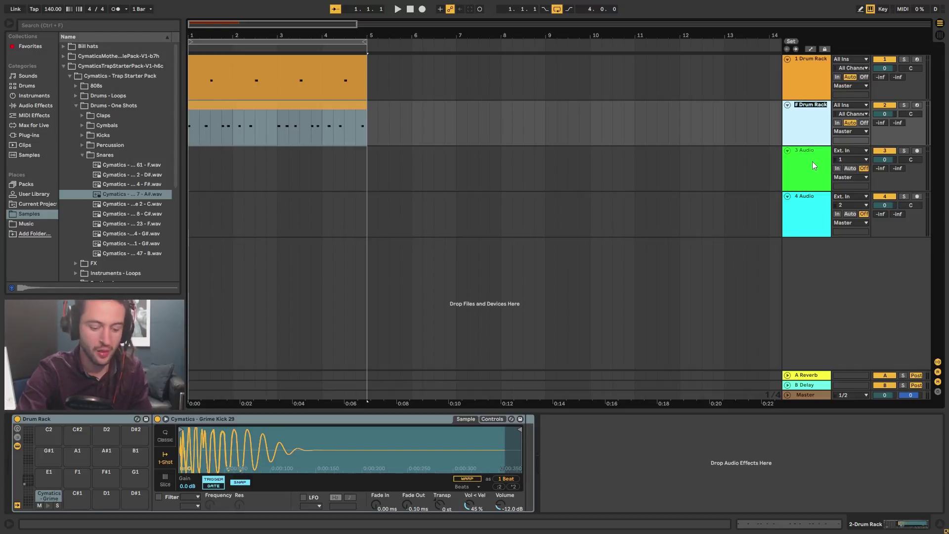
{"action": "type", "text": "KICK"}
{"action": "key", "text": "Return"}
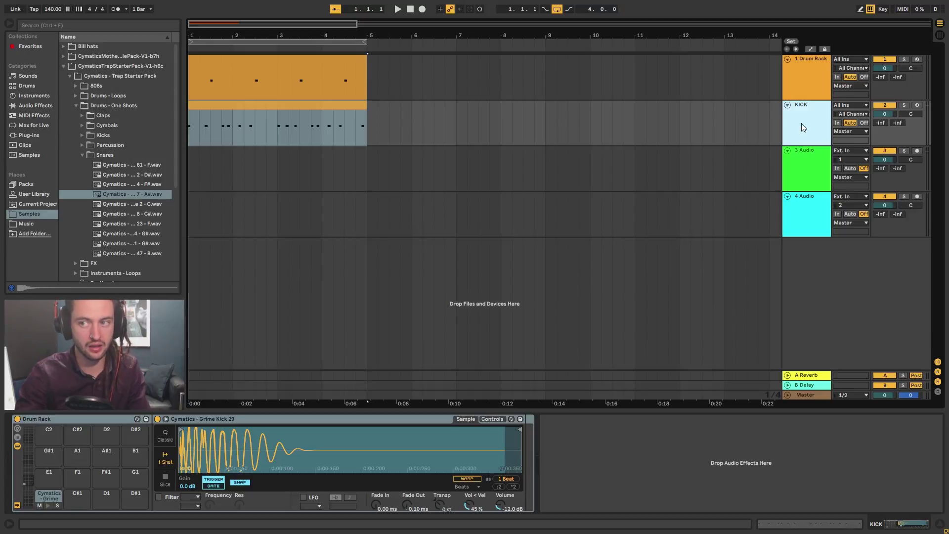
Step: Rename the first track, which holds the trap snare, as SNARE
{"action": "left_click", "coordinate": [805, 67]}
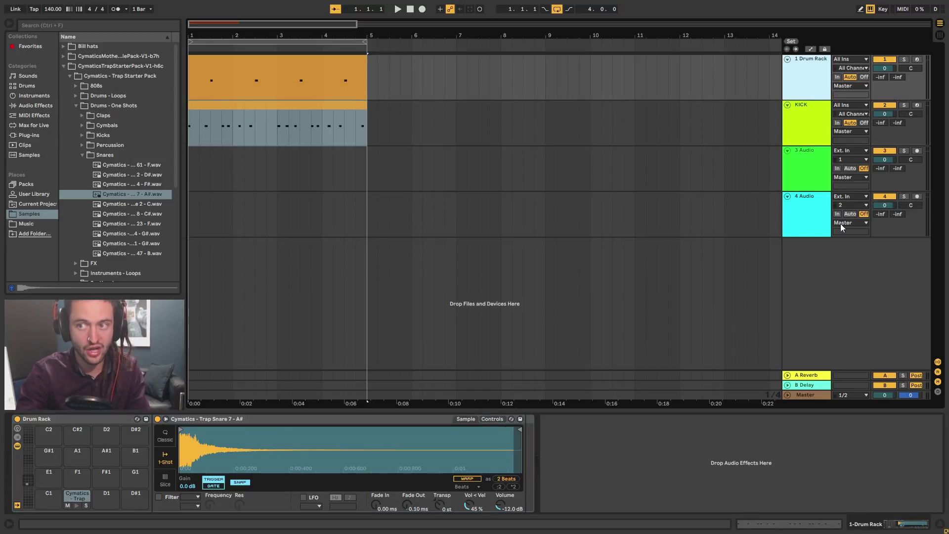
{"action": "key", "text": "ctrl+r"}
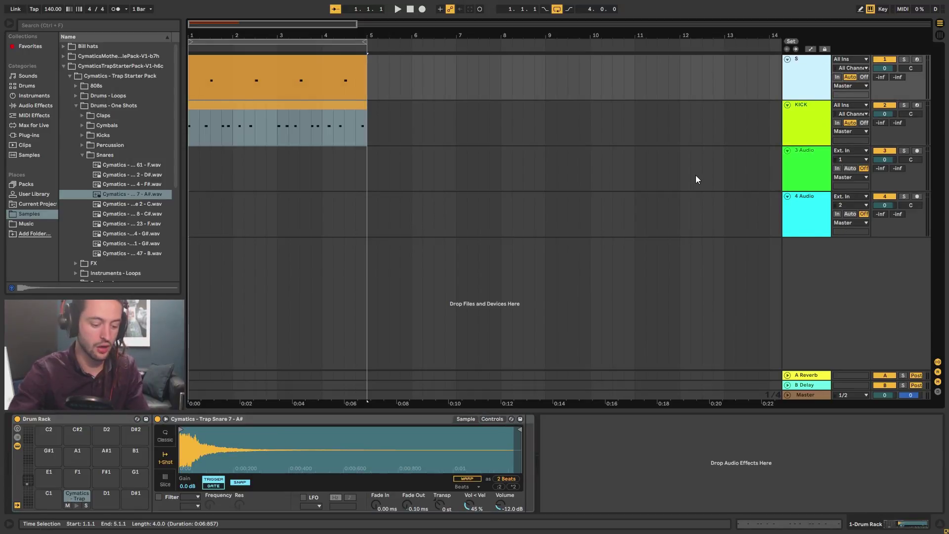
{"action": "type", "text": "SNARE"}
{"action": "key", "text": "Return"}
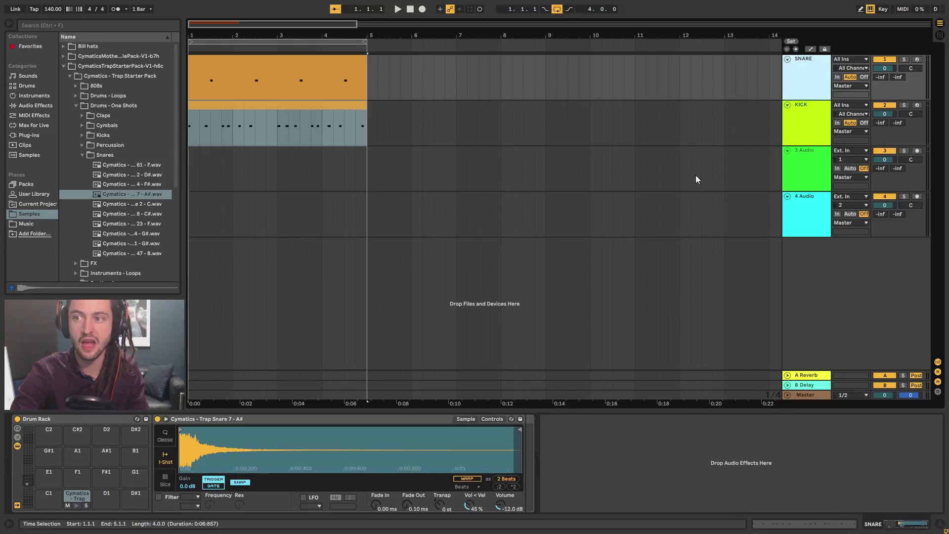
Step: Play back the separate snare and kick clips and delete the two empty audio tracks
{"action": "left_click", "coordinate": [256, 78]}
{"action": "left_click", "coordinate": [213, 73]}
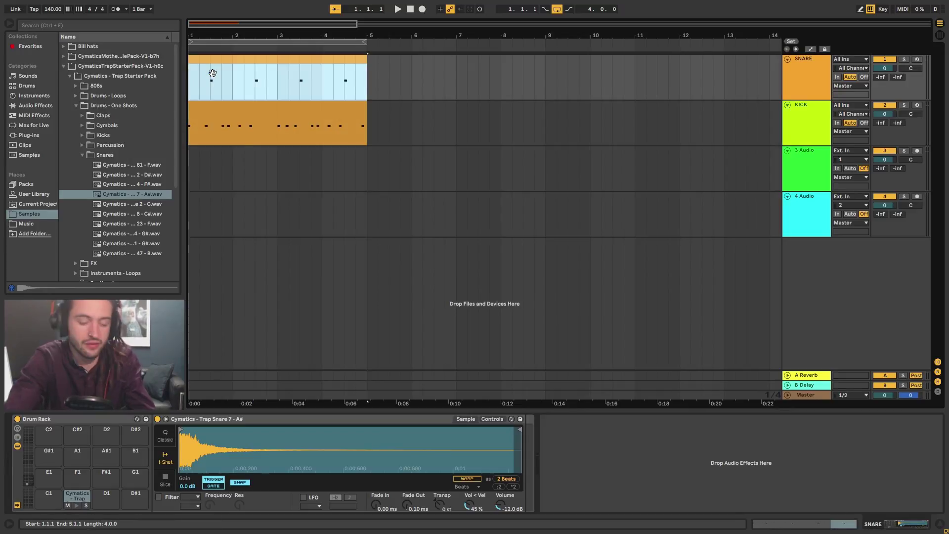
{"action": "key", "text": "space"}
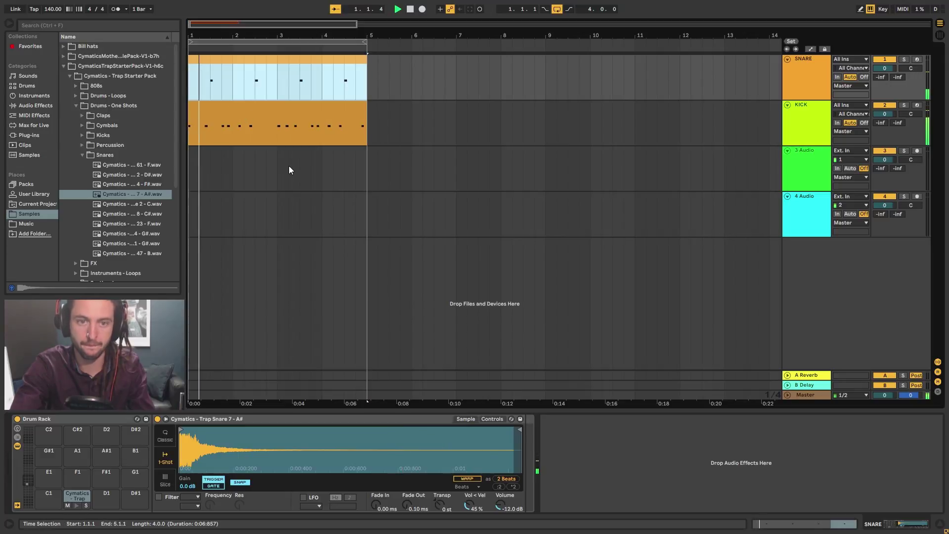
{"action": "left_click", "coordinate": [803, 189]}
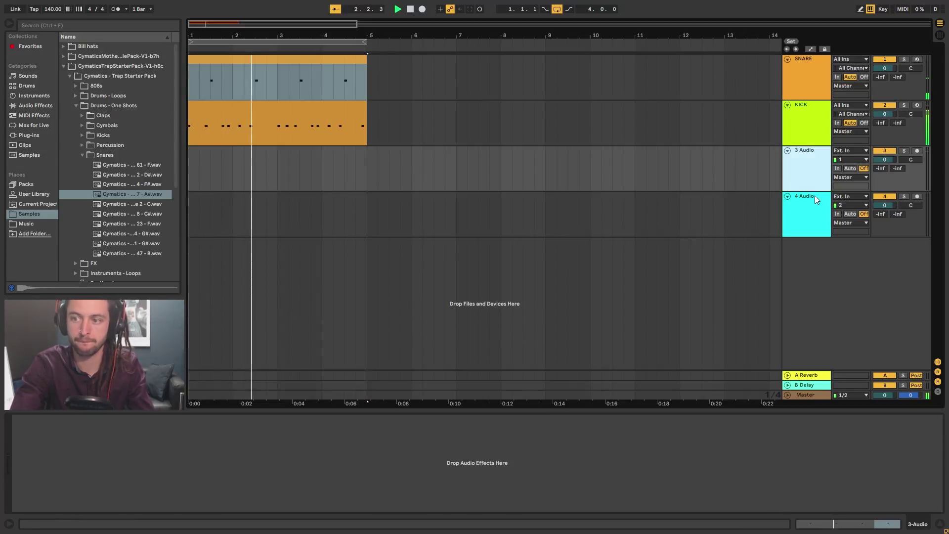
{"action": "left_click", "coordinate": [817, 216], "text": "shift"}
{"action": "key", "text": "Delete"}
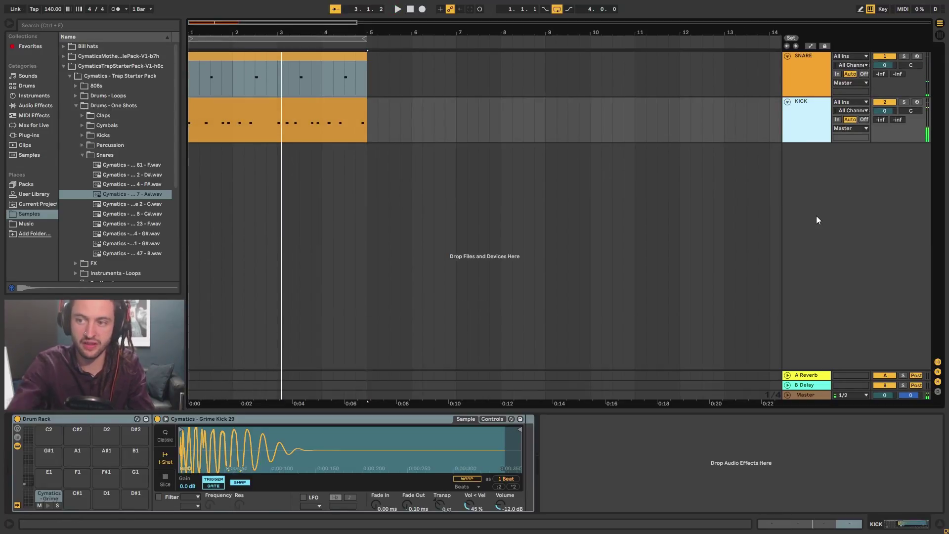
Step: Insert a new MIDI track below KICK and name it CLOSED HAT
{"action": "right_click", "coordinate": [808, 176]}
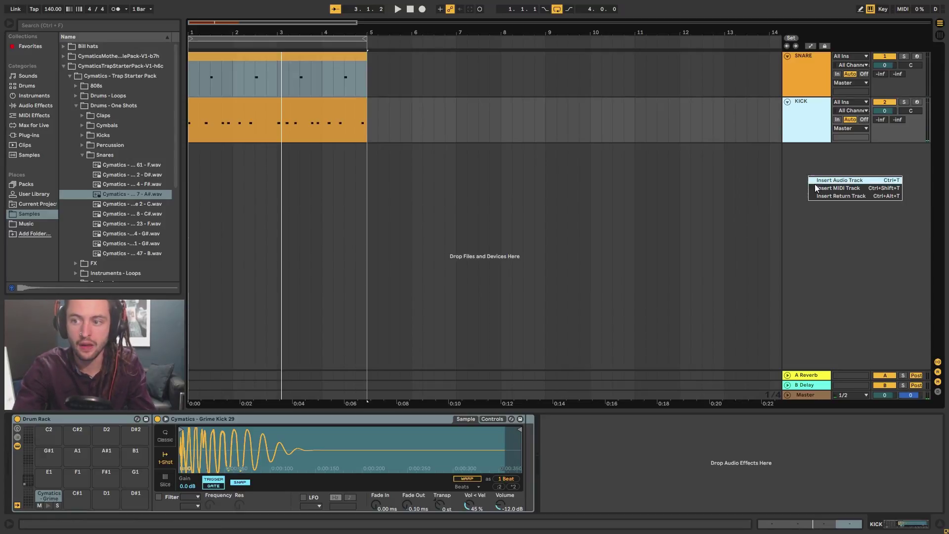
{"action": "left_click", "coordinate": [817, 188]}
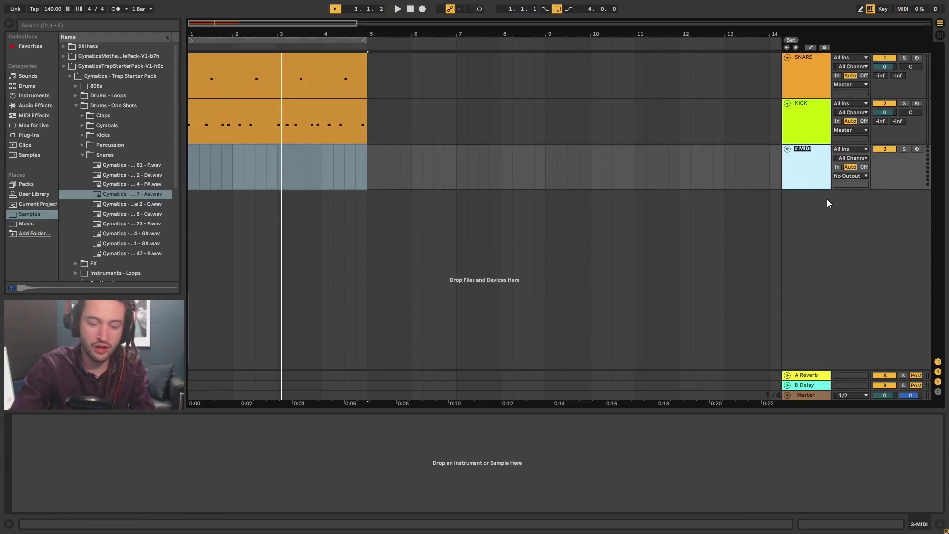
{"action": "type", "text": "CLOSED"}
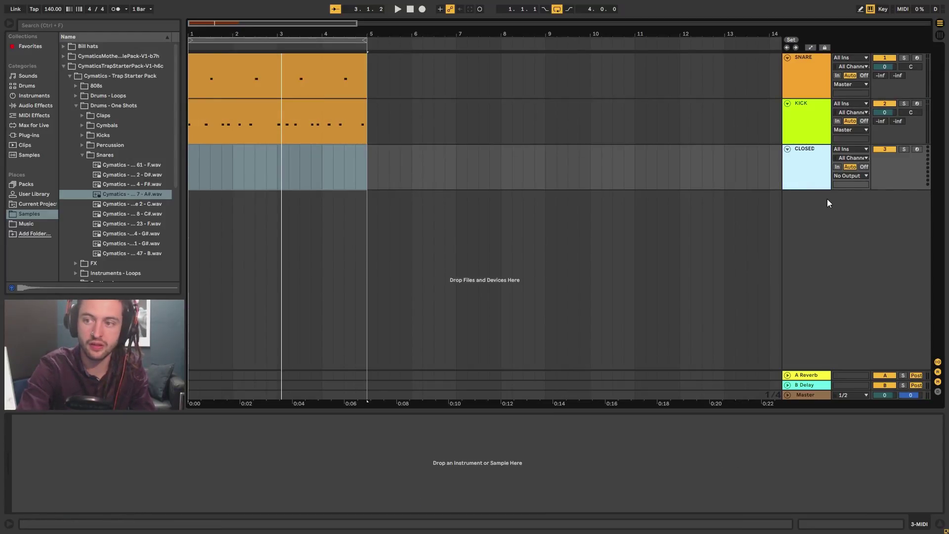
{"action": "type", "text": " HAT"}
{"action": "key", "text": "Return"}
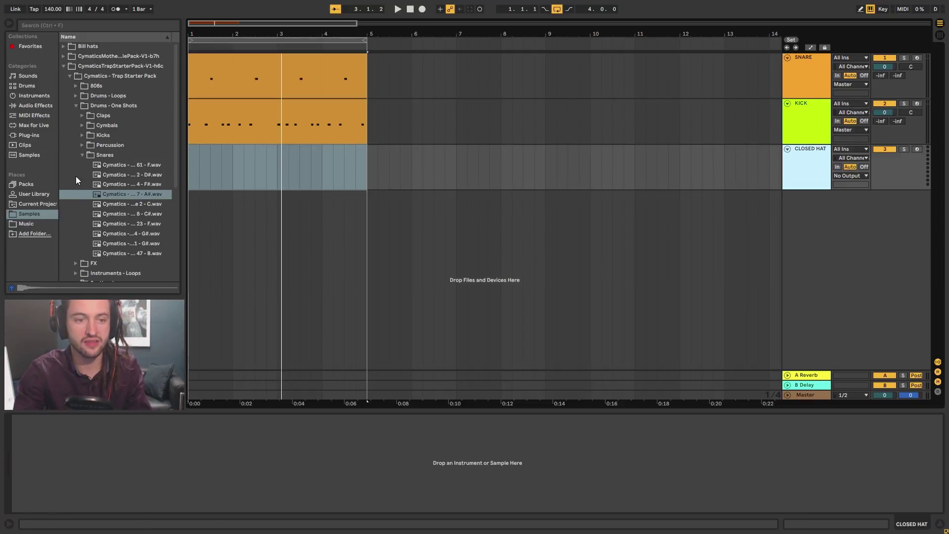
Step: Find the Hihats - Closed folder among the one-shot cymbals and preview Cymatics - Hihat 1.wav for the CLOSED HAT track
{"action": "left_click", "coordinate": [82, 154]}
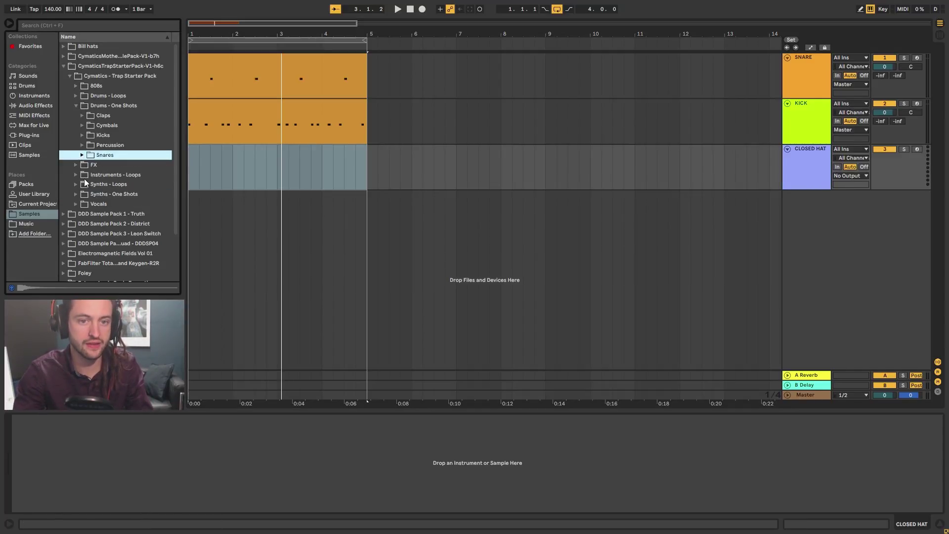
{"action": "left_click", "coordinate": [207, 107]}
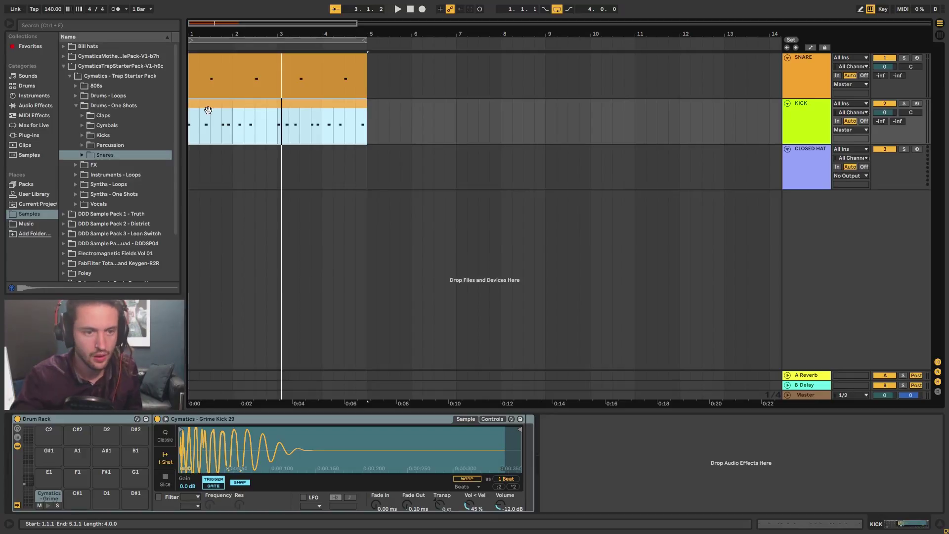
{"action": "left_click", "coordinate": [81, 146]}
{"action": "scroll", "coordinate": [148, 194], "scroll_direction": "down", "scroll_amount": 3}
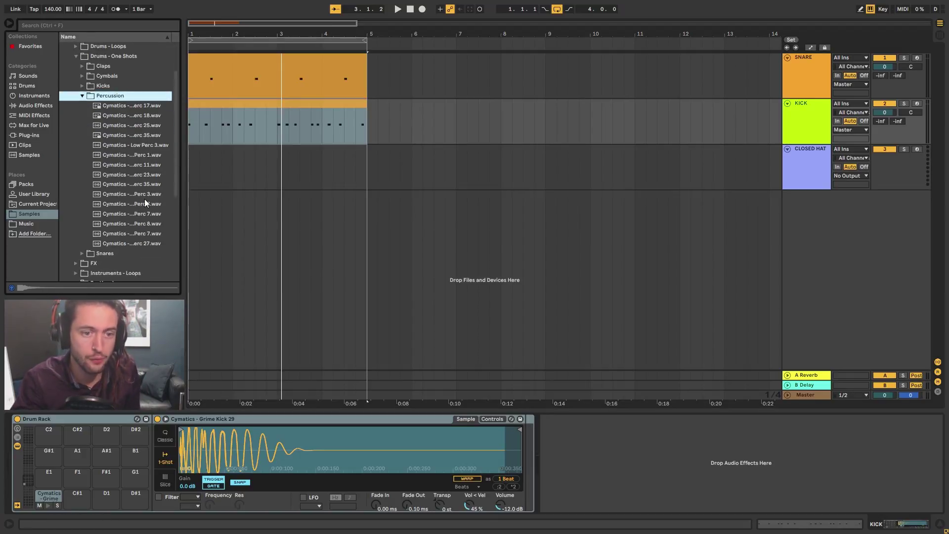
{"action": "left_click", "coordinate": [82, 96]}
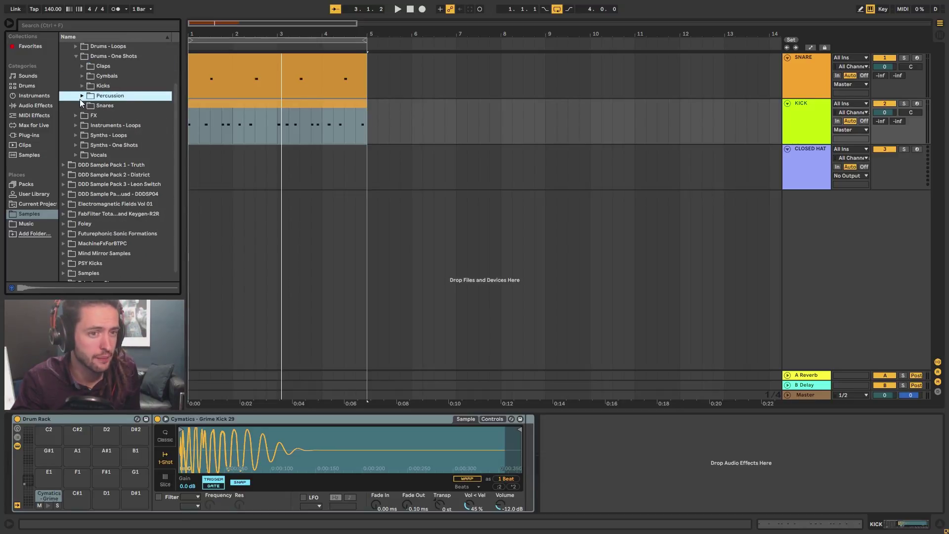
{"action": "left_click", "coordinate": [79, 77]}
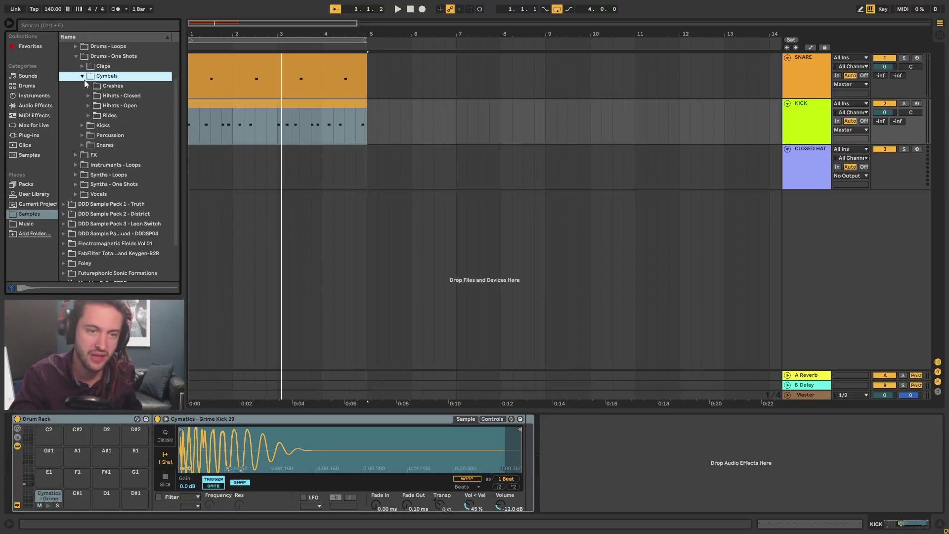
{"action": "left_click", "coordinate": [89, 97]}
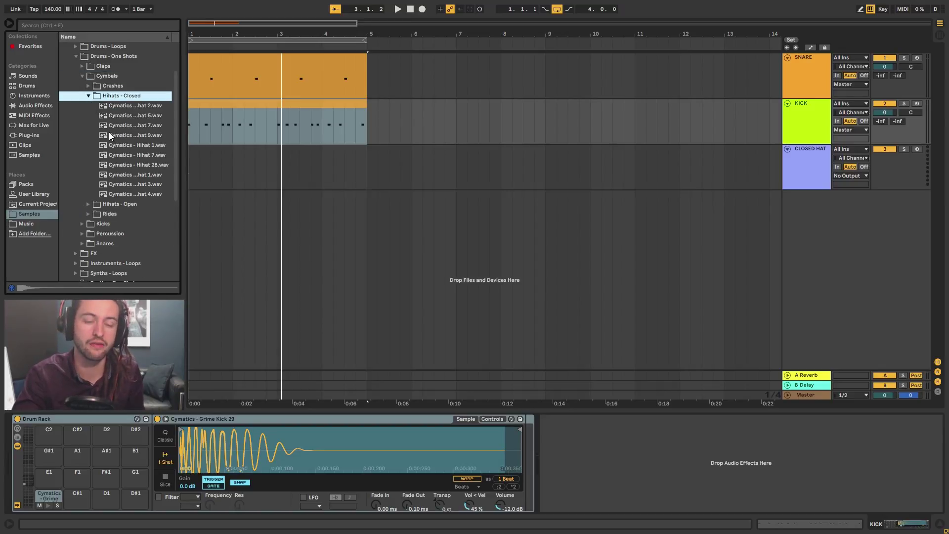
{"action": "left_click", "coordinate": [134, 146]}
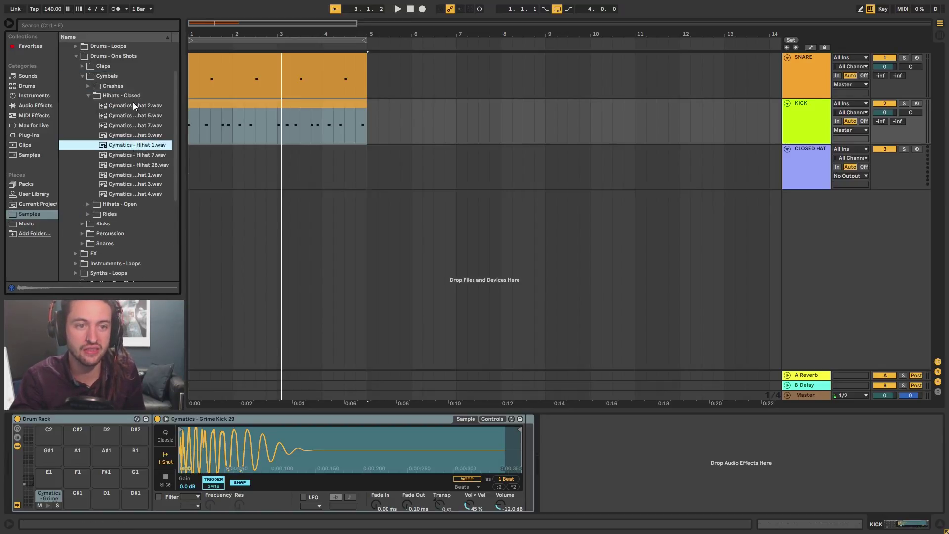
{"action": "left_click", "coordinate": [799, 179]}
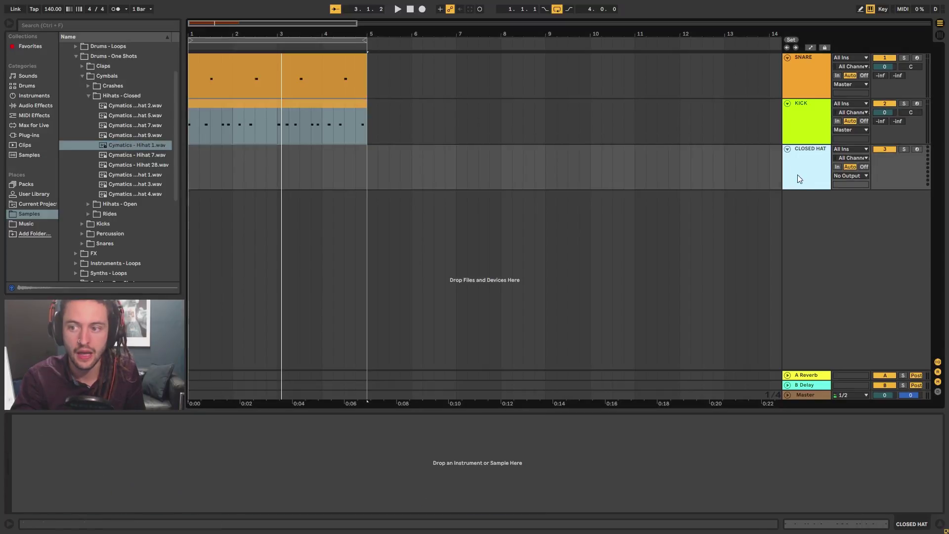
Step: Load a Drum Rack on CLOSED HAT with Cymatics - Hihat 1.wav on pads C1 and C#1, transposing the C#1 copy by +3 st
{"action": "left_click", "coordinate": [29, 87]}
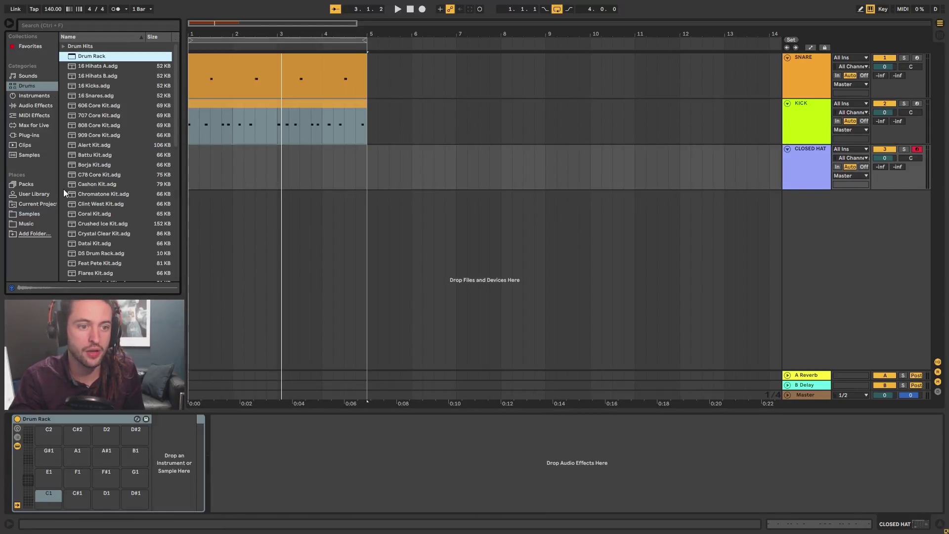
{"action": "left_click", "coordinate": [31, 215]}
{"action": "left_click_drag", "start_coordinate": [141, 146], "coordinate": [52, 496]}
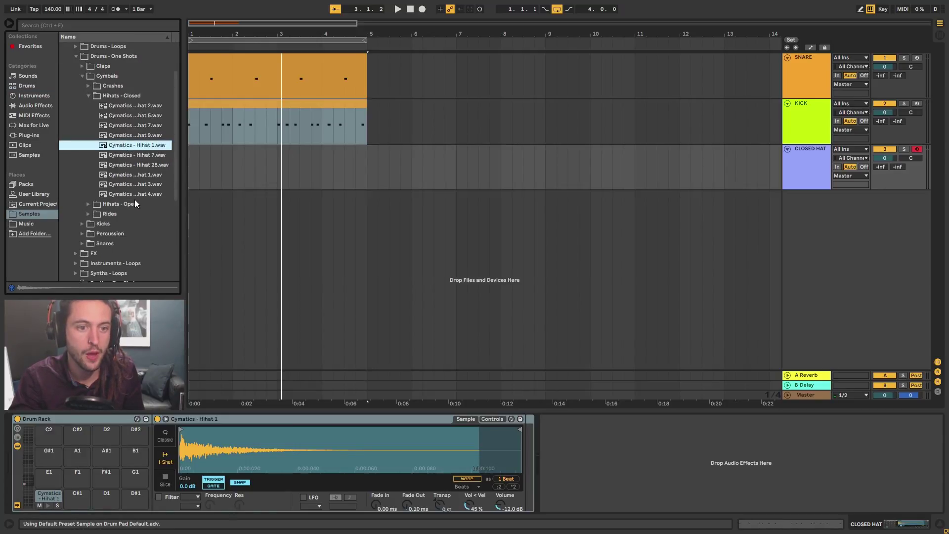
{"action": "left_click_drag", "start_coordinate": [138, 147], "coordinate": [78, 493]}
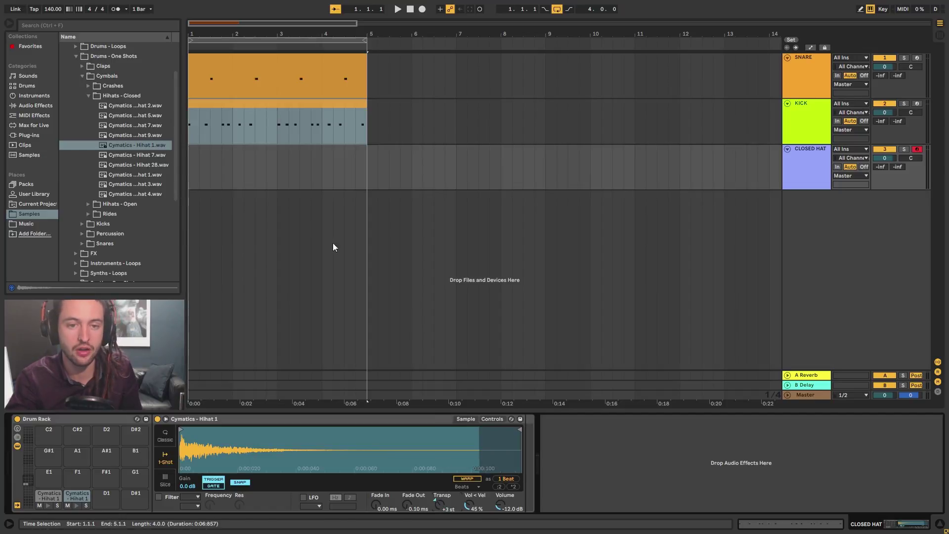
Step: Audition the C1 and C#1 hi-hat pads alternately to compare their pitches
{"action": "left_click", "coordinate": [207, 171]}
{"action": "left_click", "coordinate": [49, 505]}
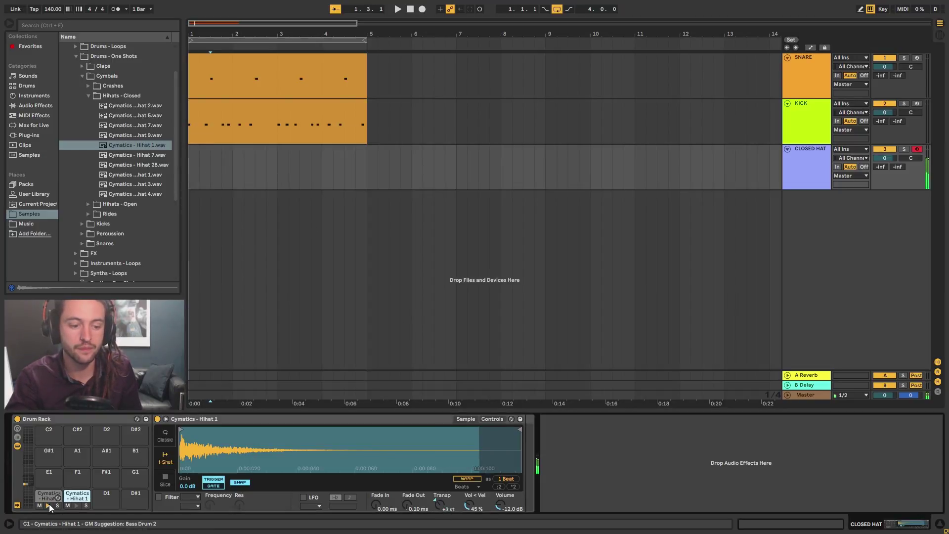
{"action": "left_click", "coordinate": [77, 506]}
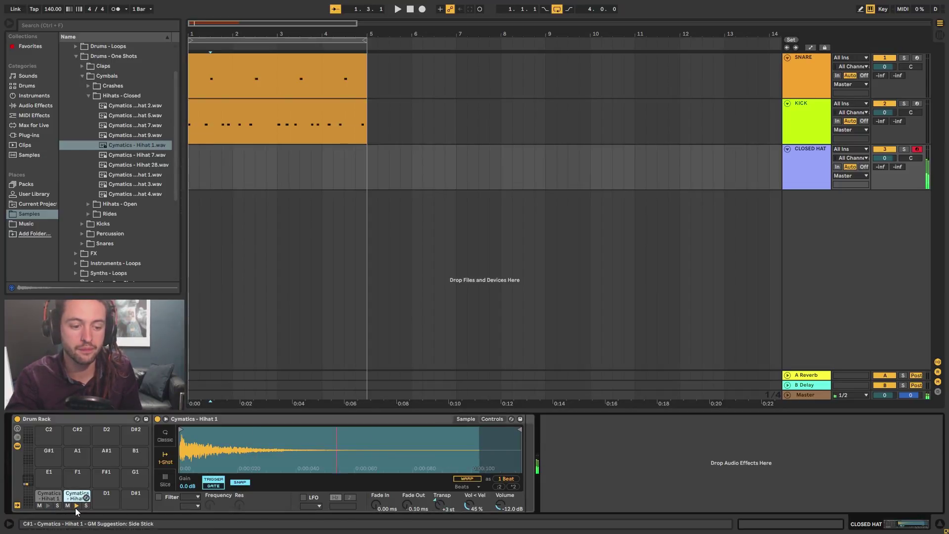
{"action": "left_click", "coordinate": [50, 506]}
{"action": "left_click", "coordinate": [75, 506]}
{"action": "left_click", "coordinate": [51, 505]}
{"action": "left_click", "coordinate": [46, 505]}
Step: Create an empty four-bar MIDI clip on the CLOSED HAT track, spanning bars 1 to 4
{"action": "left_click", "coordinate": [203, 173]}
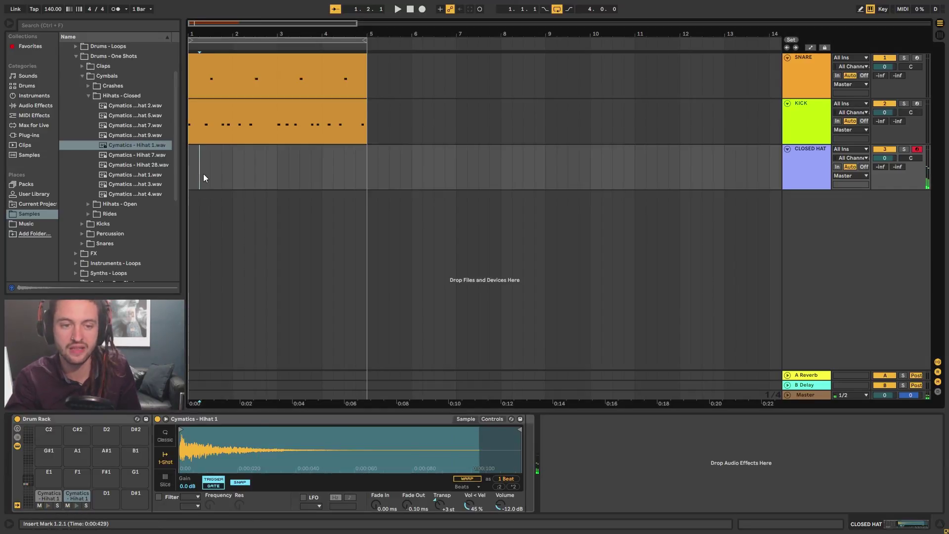
{"action": "left_click_drag", "start_coordinate": [204, 174], "coordinate": [266, 170]}
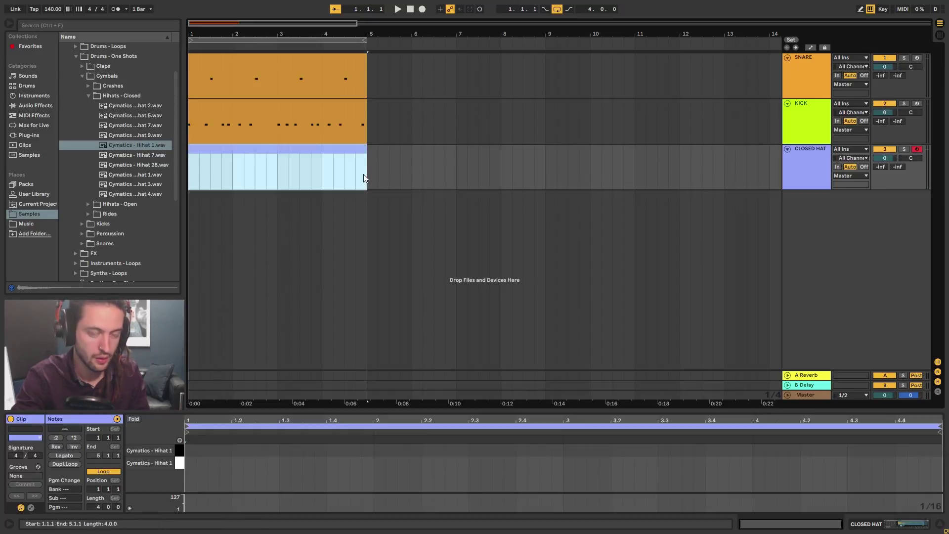
{"action": "key", "text": "ctrl+shift+m"}
Step: Fill bar 1 of the CLOSED HAT clip with sixteenth notes alternating between the C1 and C#1 hi-hats, starting on C1
{"action": "right_click", "coordinate": [251, 447]}
{"action": "left_click", "coordinate": [330, 412]}
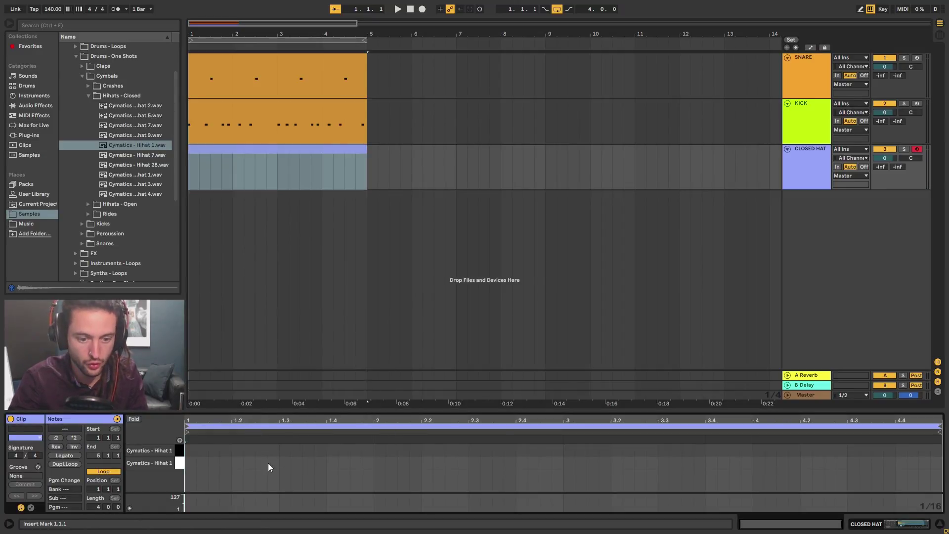
{"action": "left_click", "coordinate": [220, 460]}
{"action": "right_click", "coordinate": [326, 451]}
{"action": "left_click", "coordinate": [413, 413]}
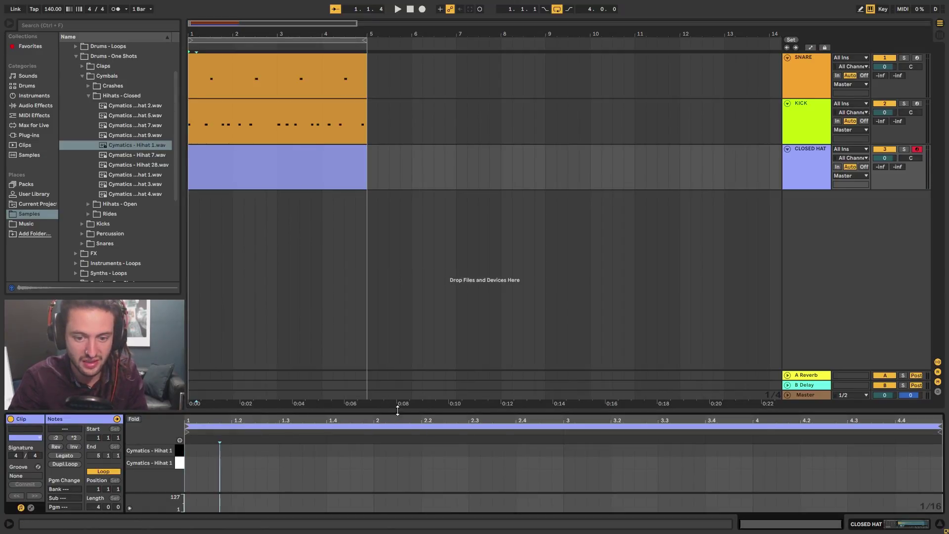
{"action": "double_click", "coordinate": [190, 463]}
{"action": "double_click", "coordinate": [202, 450]}
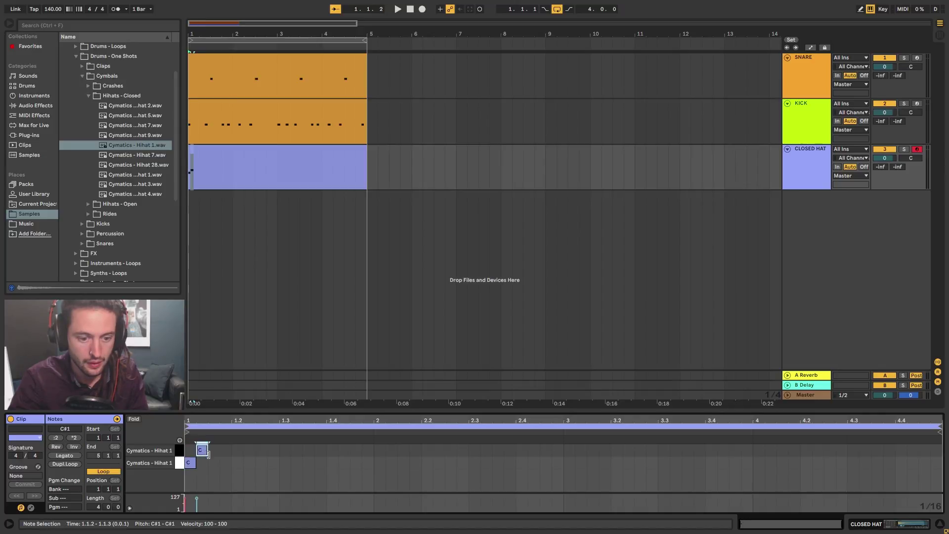
{"action": "double_click", "coordinate": [214, 462]}
{"action": "double_click", "coordinate": [224, 451]}
{"action": "double_click", "coordinate": [237, 465]}
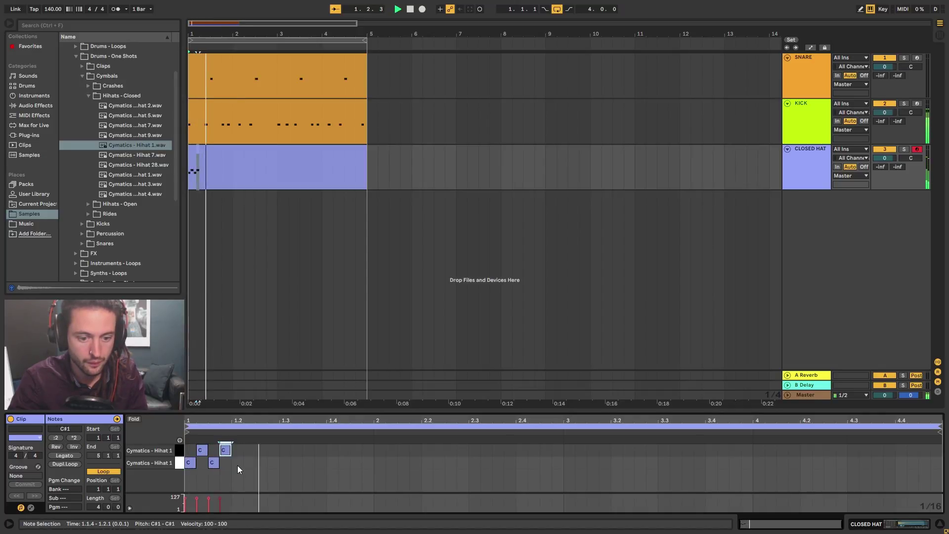
{"action": "double_click", "coordinate": [253, 450]}
{"action": "double_click", "coordinate": [261, 463]}
{"action": "double_click", "coordinate": [272, 451]}
{"action": "double_click", "coordinate": [284, 463]}
{"action": "key", "text": "space"}
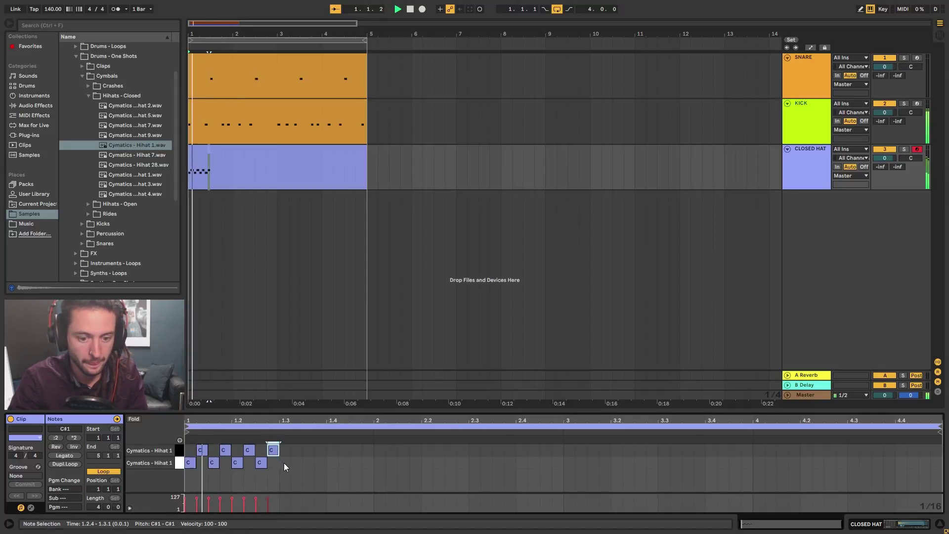
{"action": "double_click", "coordinate": [296, 451]}
{"action": "key", "text": "space"}
{"action": "double_click", "coordinate": [306, 463]}
{"action": "double_click", "coordinate": [319, 450]}
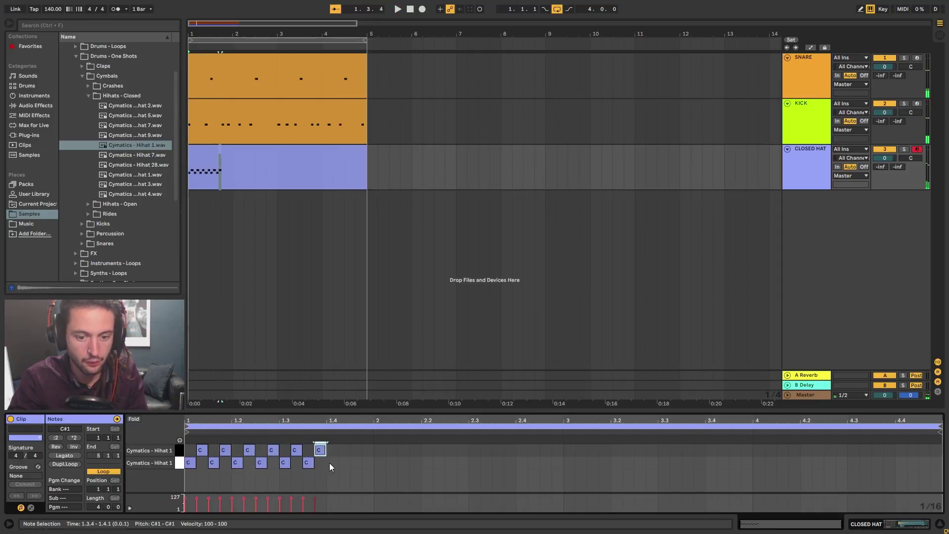
{"action": "double_click", "coordinate": [330, 463]}
{"action": "double_click", "coordinate": [342, 450]}
{"action": "double_click", "coordinate": [355, 463]}
{"action": "double_click", "coordinate": [369, 451]}
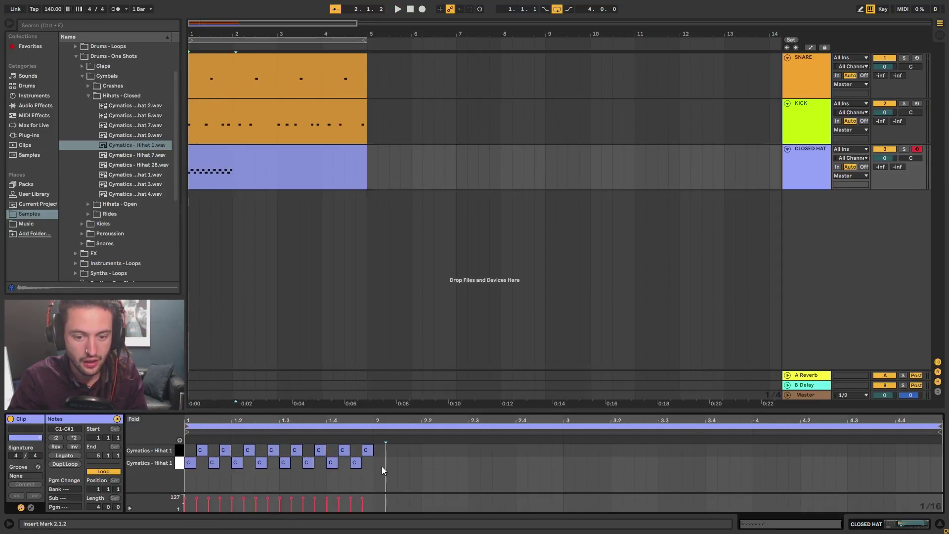
{"action": "double_click", "coordinate": [380, 464]}
{"action": "double_click", "coordinate": [401, 451]}
{"action": "double_click", "coordinate": [402, 454]}
{"action": "double_click", "coordinate": [392, 452]}
{"action": "key", "text": "space"}
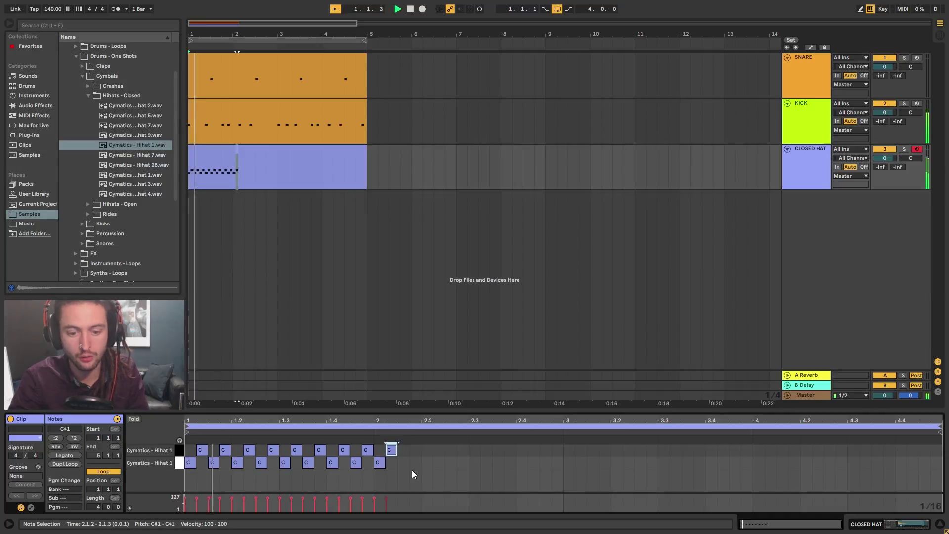
{"action": "key", "text": "space"}
{"action": "left_click", "coordinate": [383, 464]}
{"action": "left_click", "coordinate": [388, 450], "text": "shift"}
{"action": "key", "text": "Delete"}
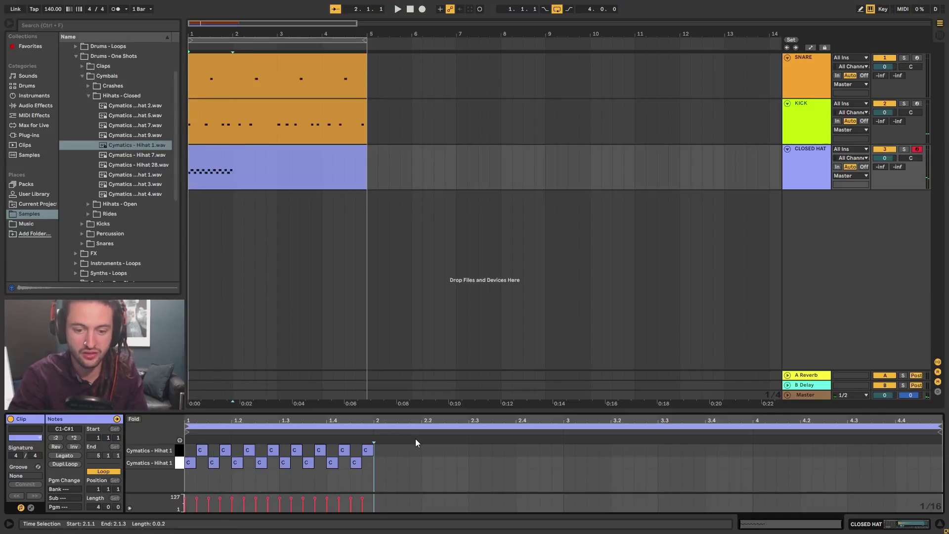
Step: Duplicate the one-bar hi-hat pattern three times to fill all four bars, and play the beat back
{"action": "key", "text": "space"}
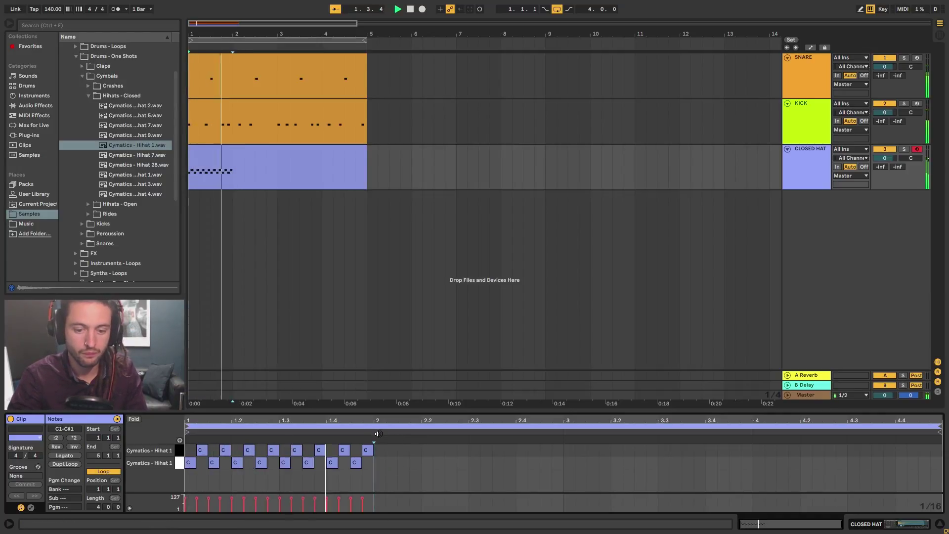
{"action": "key", "text": "space"}
{"action": "left_click_drag", "start_coordinate": [376, 470], "coordinate": [332, 448]}
{"action": "key", "text": "ctrl+a"}
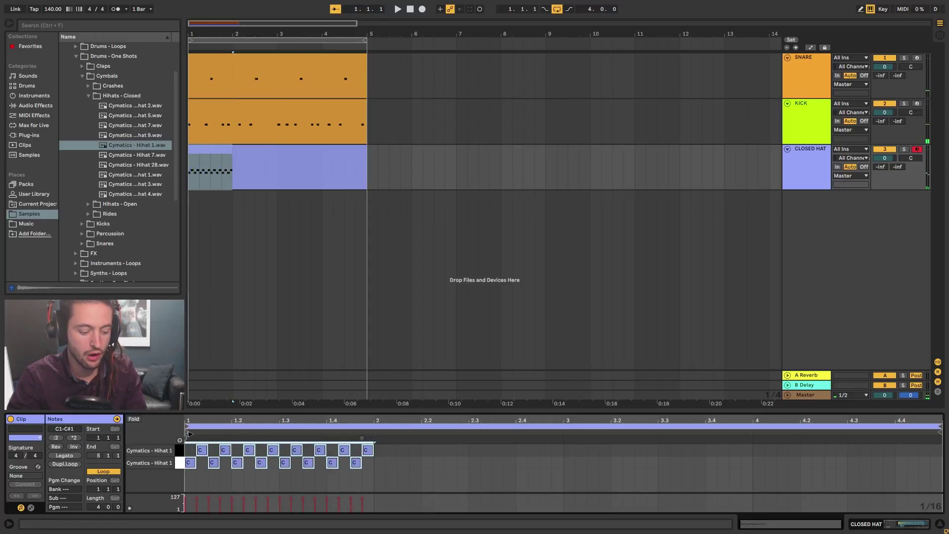
{"action": "key", "text": "ctrl+d"}
{"action": "key", "text": "ctrl+d"}
{"action": "key", "text": "ctrl+d"}
{"action": "key", "text": "space"}
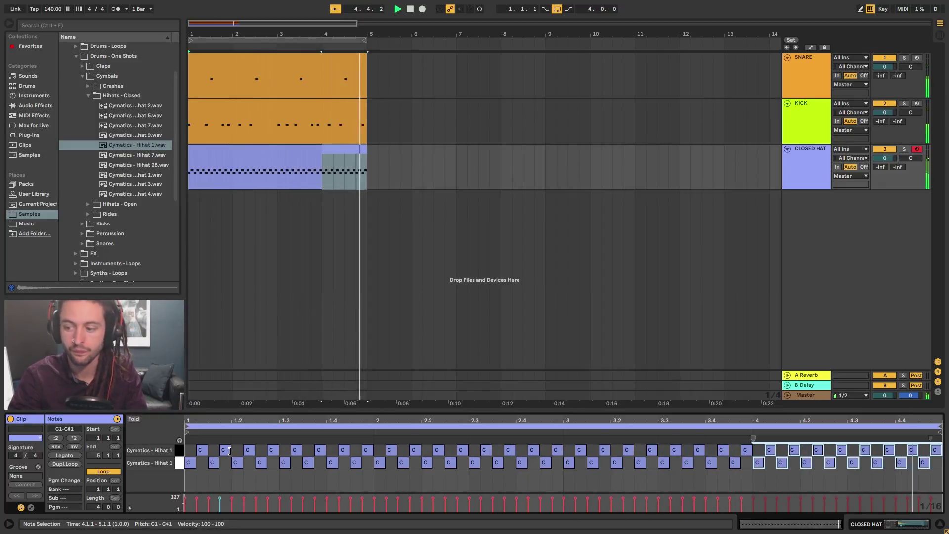
{"action": "left_click", "coordinate": [315, 166]}
{"action": "key", "text": "space"}
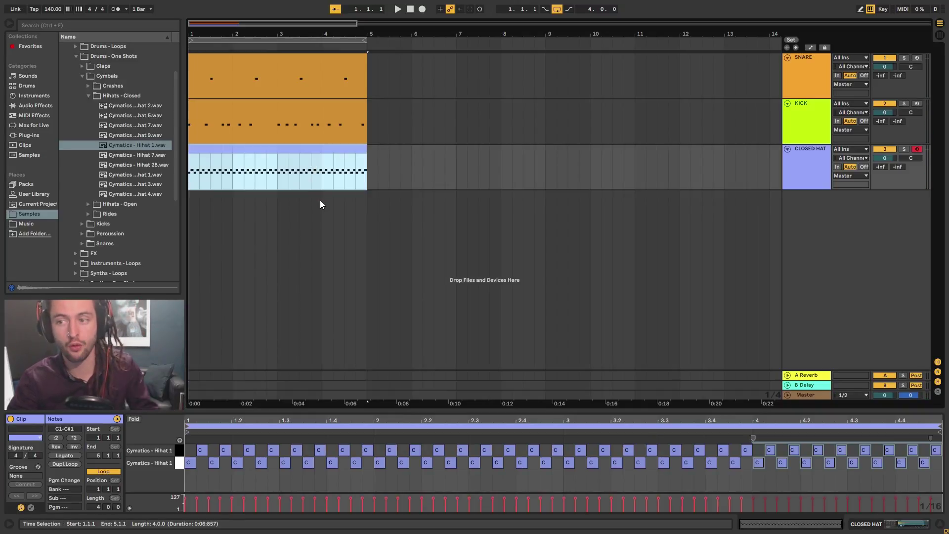
Step: Duplicate the CLOSED HAT track and remove the C#1 hi-hat from the copy's Drum Rack
{"action": "right_click", "coordinate": [793, 239]}
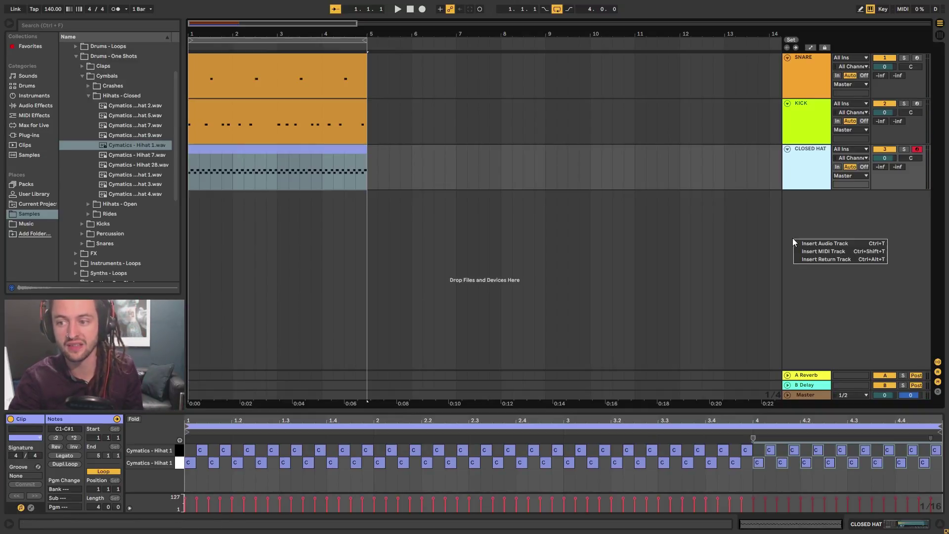
{"action": "left_click", "coordinate": [816, 253]}
{"action": "key", "text": "ctrl+d"}
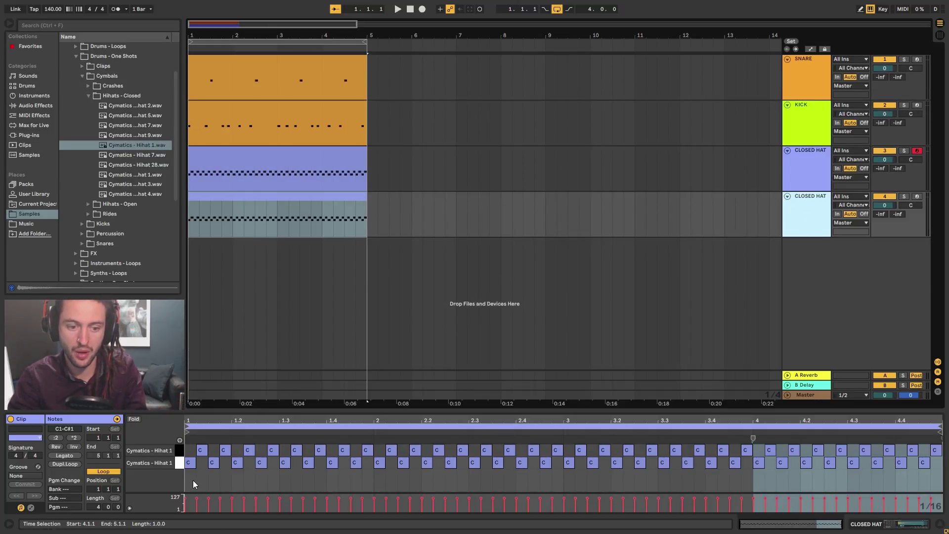
{"action": "key", "text": "shift+Tab"}
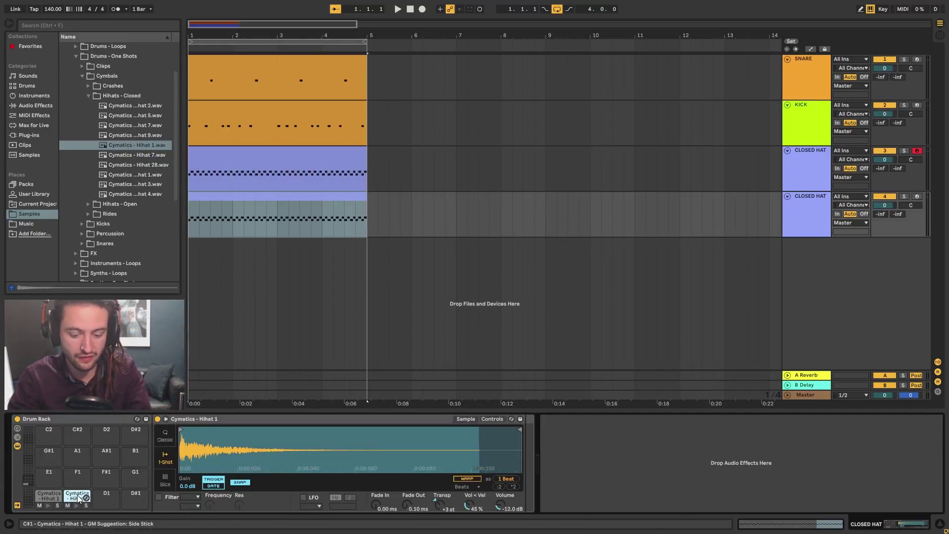
{"action": "key", "text": "Delete"}
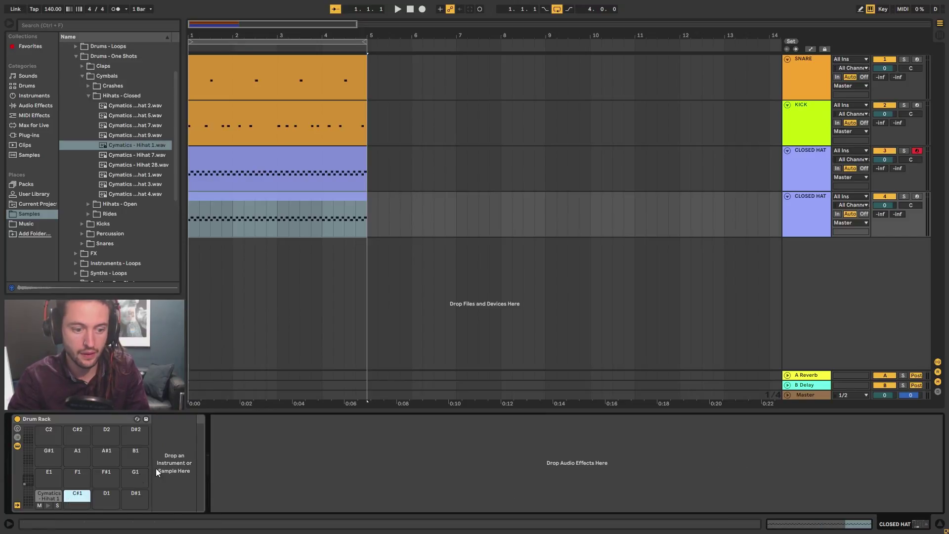
{"action": "left_click", "coordinate": [46, 494]}
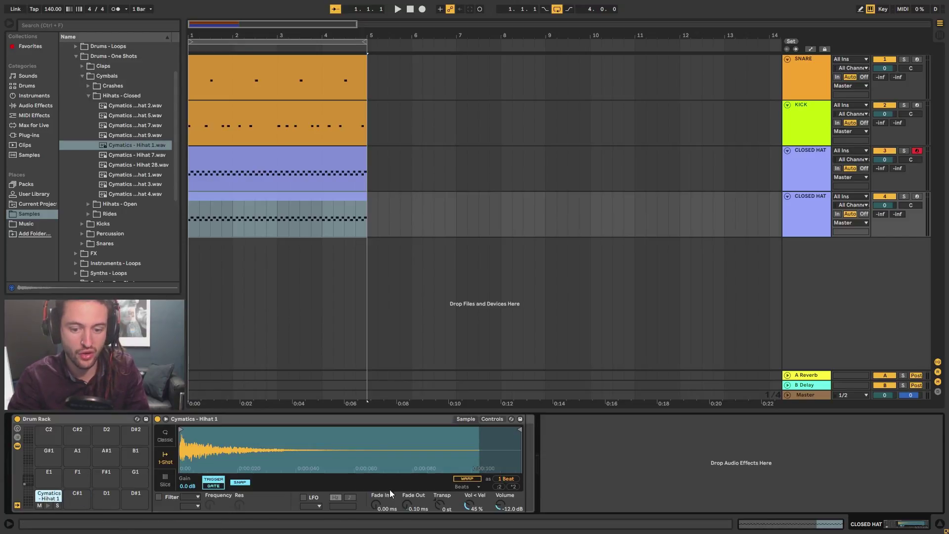
Step: Delete all the C#1 notes and the first two C1 notes from the duplicated CLOSED HAT clip
{"action": "left_click", "coordinate": [276, 197]}
{"action": "left_click", "coordinate": [762, 523]}
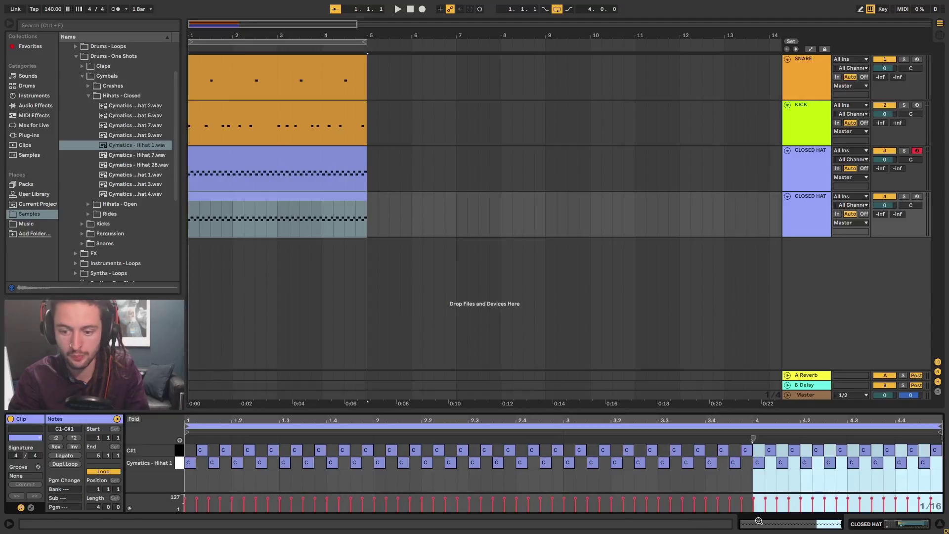
{"action": "left_click_drag", "start_coordinate": [187, 450], "coordinate": [939, 448]}
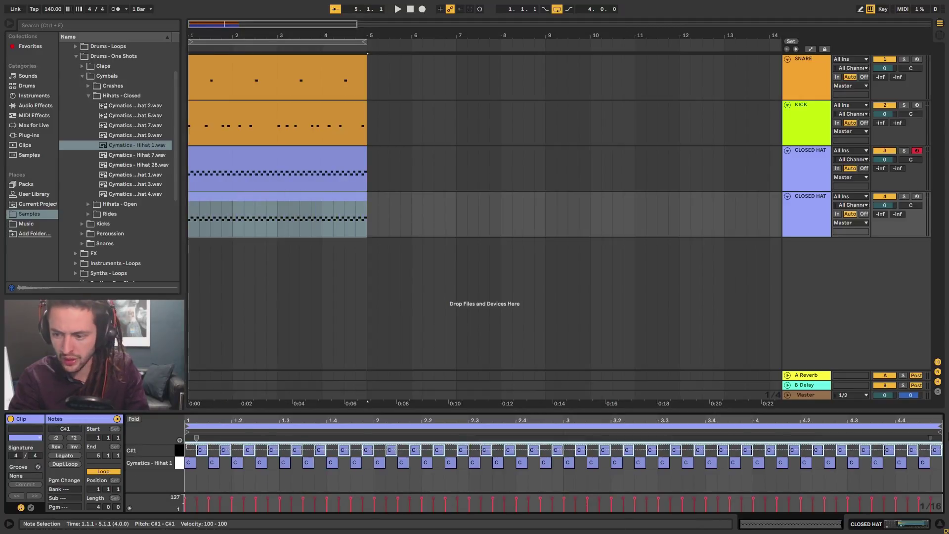
{"action": "key", "text": "Delete"}
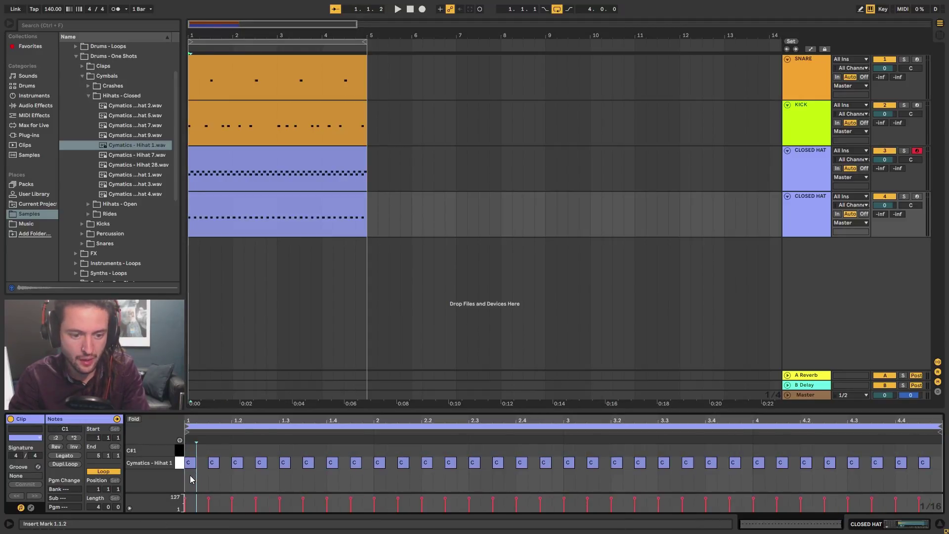
{"action": "left_click_drag", "start_coordinate": [190, 477], "coordinate": [232, 458]}
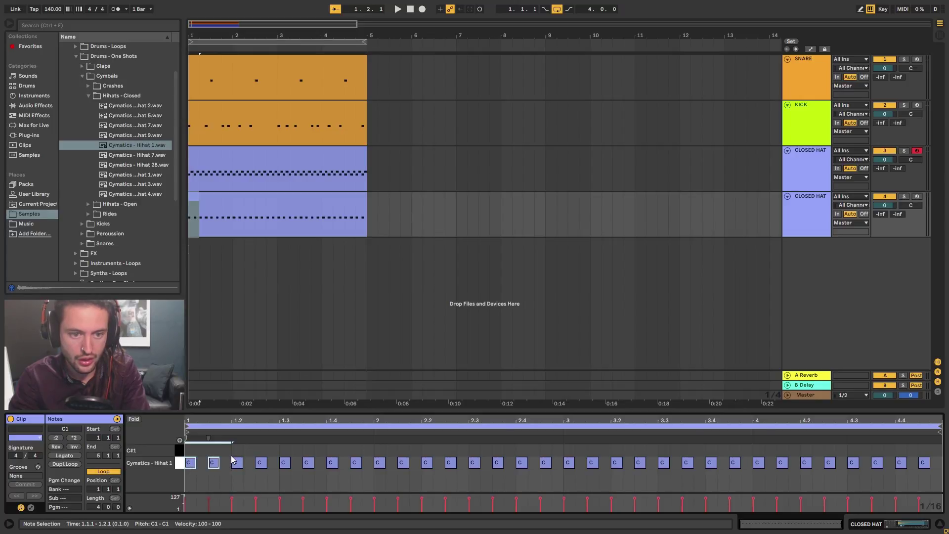
{"action": "key", "text": "Delete"}
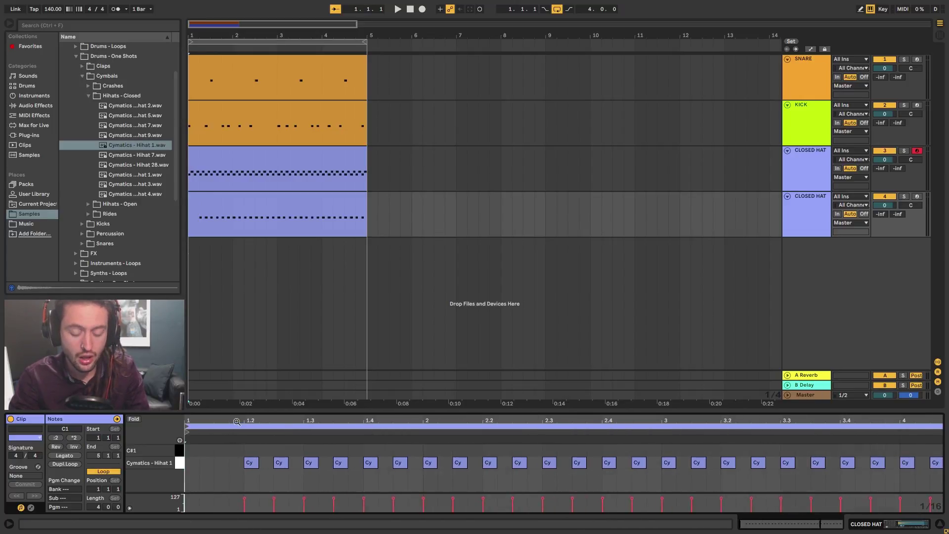
Step: Add the Arpeggiator MIDI effect to the duplicated CLOSED HAT track
{"action": "key", "text": "shift+Tab"}
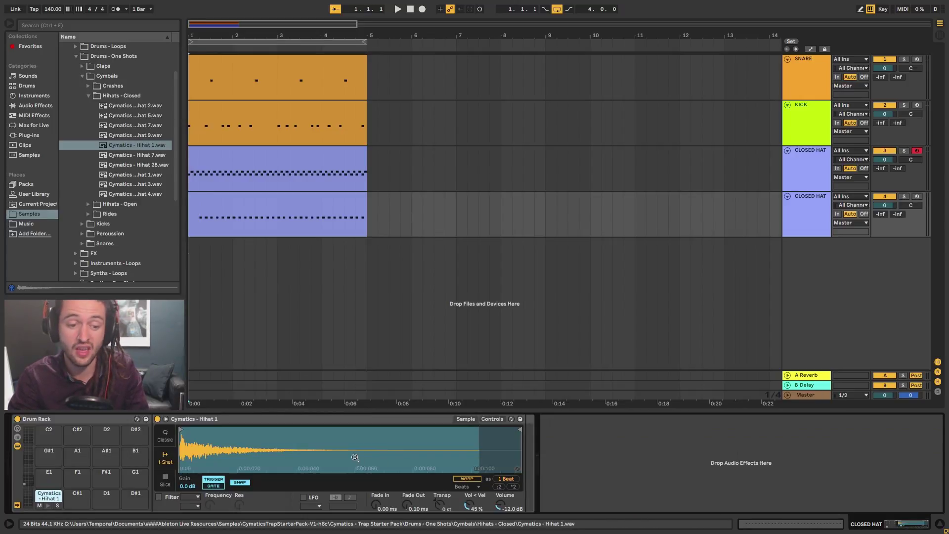
{"action": "left_click", "coordinate": [74, 418]}
{"action": "left_click", "coordinate": [255, 235]}
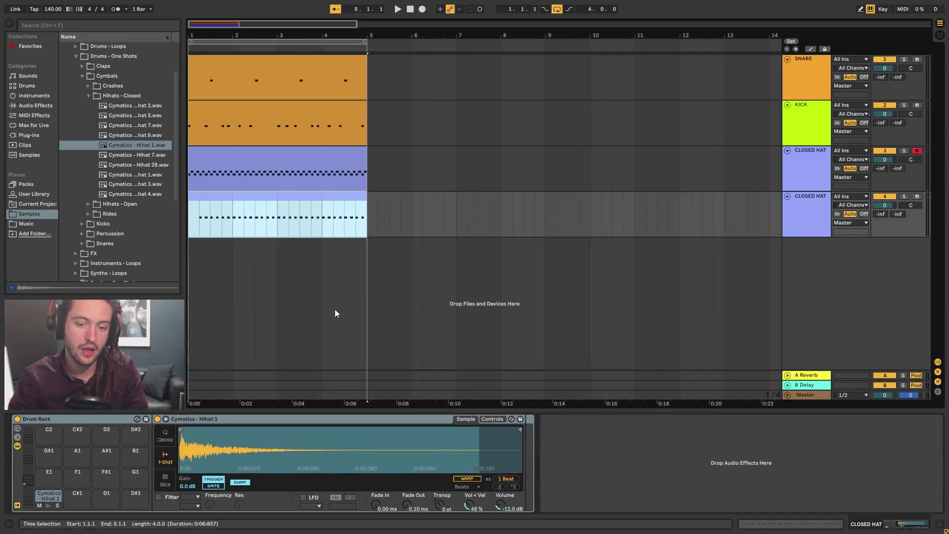
{"action": "key", "text": "shift+Tab"}
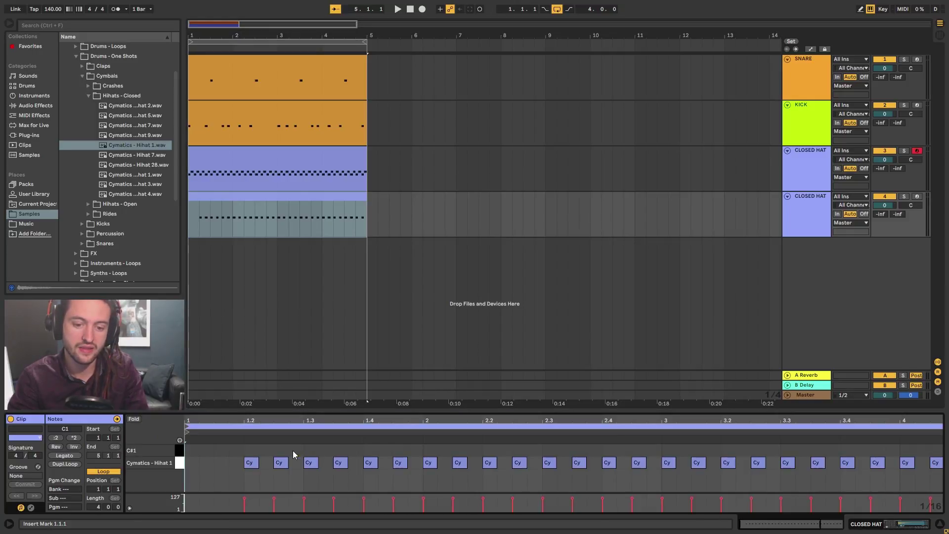
{"action": "left_click", "coordinate": [251, 465]}
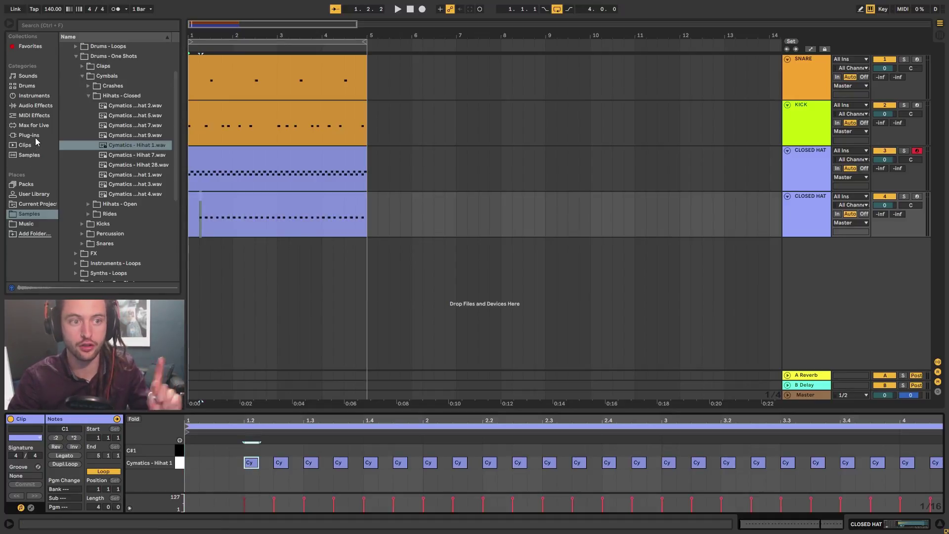
{"action": "left_click", "coordinate": [44, 109]}
{"action": "left_click", "coordinate": [43, 116]}
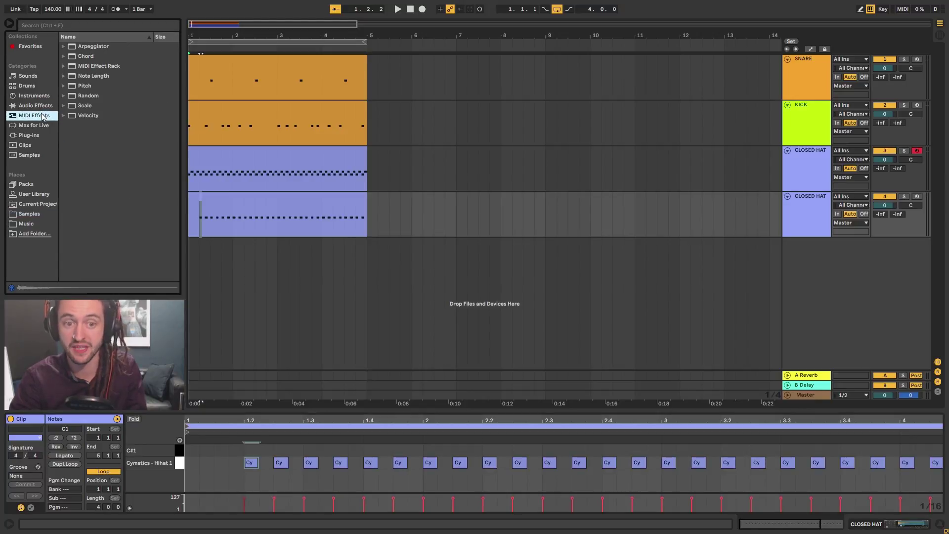
{"action": "left_click_drag", "start_coordinate": [71, 50], "coordinate": [280, 231]}
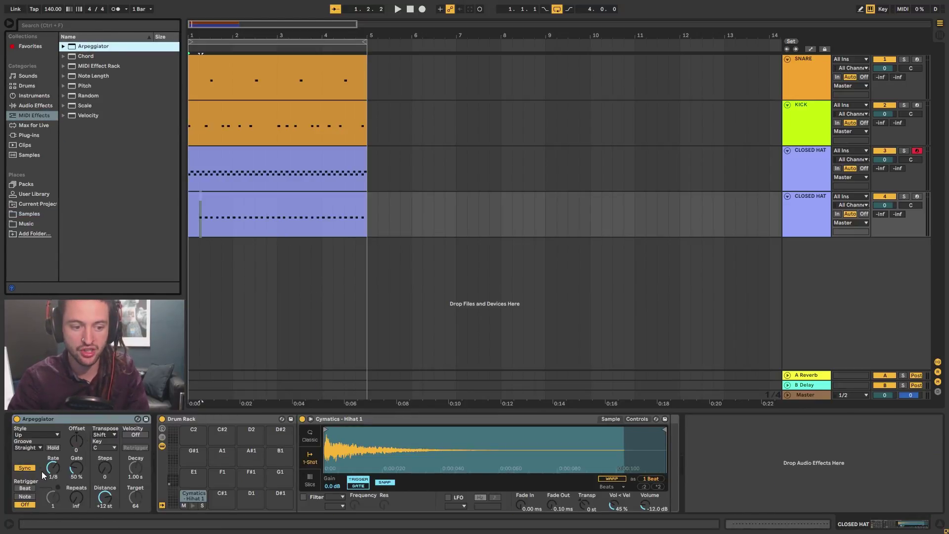
Step: Replace the duplicated CLOSED HAT clip's short notes with one continuous C1 note spanning all four bars
{"action": "double_click", "coordinate": [239, 213]}
{"action": "left_click", "coordinate": [226, 479]}
{"action": "mouse_move", "coordinate": [197, 454]}
{"action": "left_mouse_down"}
{"action": "mouse_move", "coordinate": [947, 455]}
{"action": "mouse_move", "coordinate": [938, 463]}
{"action": "left_mouse_up"}
{"action": "key", "text": "shift+Tab"}
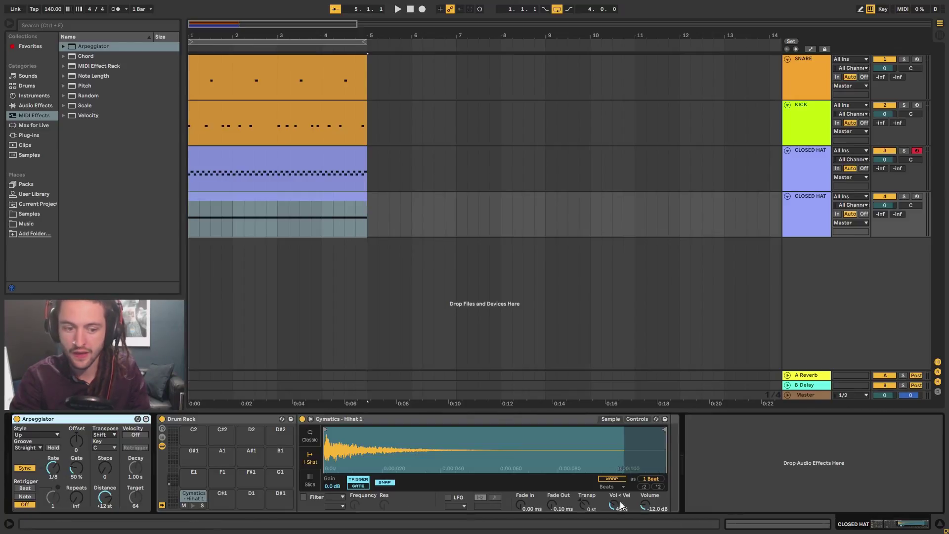
Step: Solo the duplicated hat track and audition Arpeggiator rates of 1/16, 1/12, 1/24 and 1/32, ending on 1/12
{"action": "key", "text": "space"}
{"action": "left_click", "coordinate": [905, 195]}
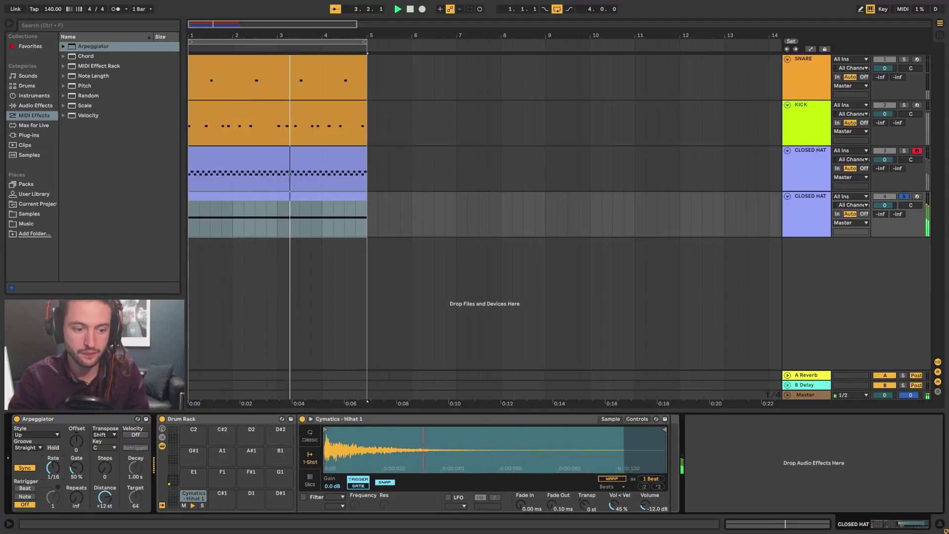
{"action": "left_click_drag", "start_coordinate": [53, 468], "coordinate": [53, 462]}
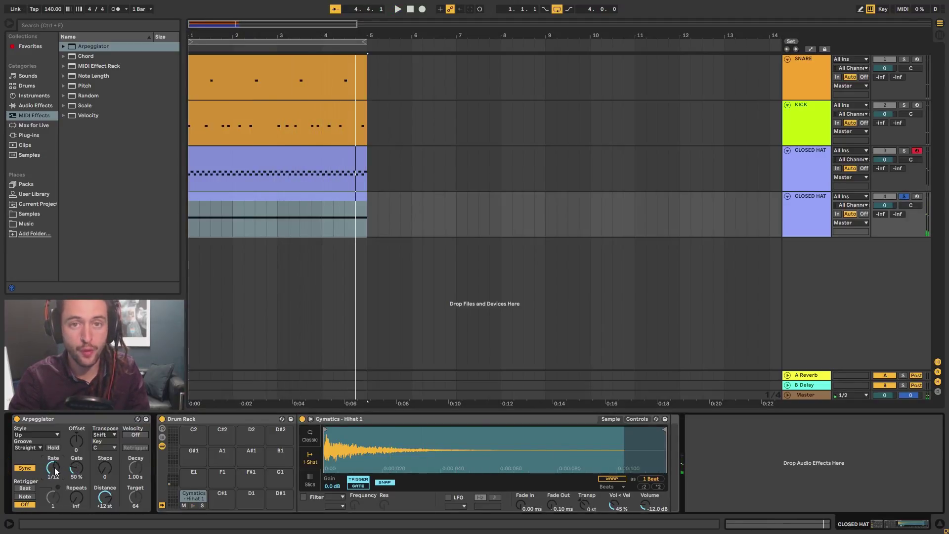
{"action": "left_click_drag", "start_coordinate": [53, 468], "coordinate": [52, 460]}
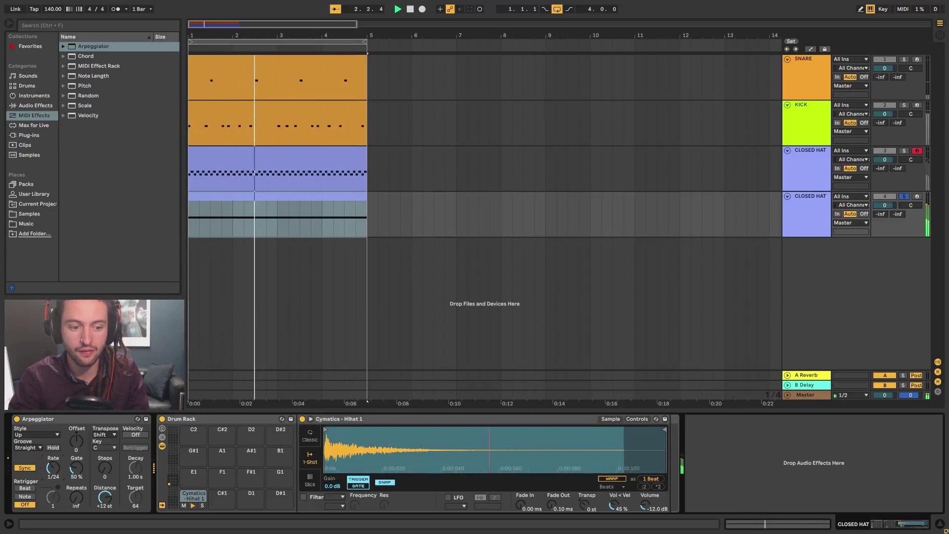
{"action": "key", "text": "space"}
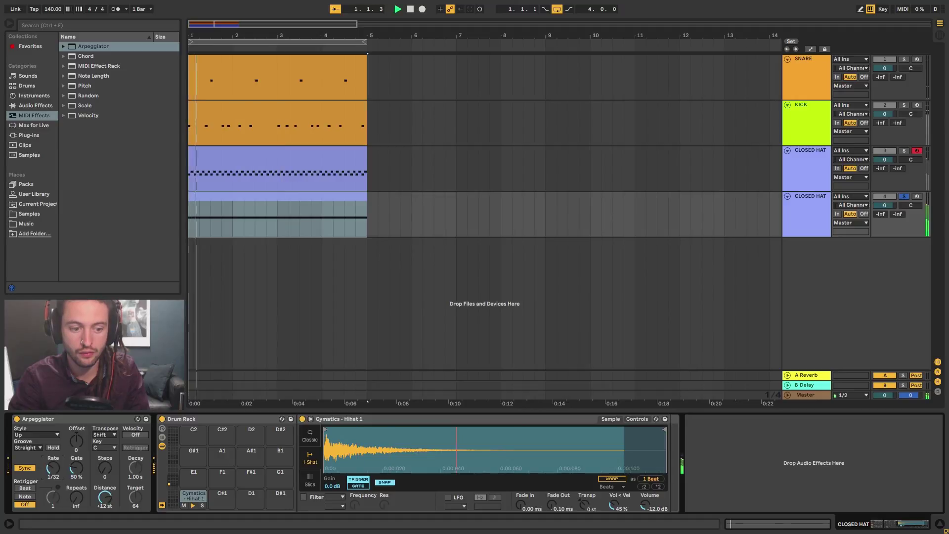
{"action": "left_click_drag", "start_coordinate": [53, 468], "coordinate": [53, 461]}
{"action": "key", "text": "space"}
{"action": "key", "text": "space"}
{"action": "key", "text": "space"}
{"action": "key", "text": "space"}
{"action": "key", "text": "space"}
{"action": "key", "text": "space"}
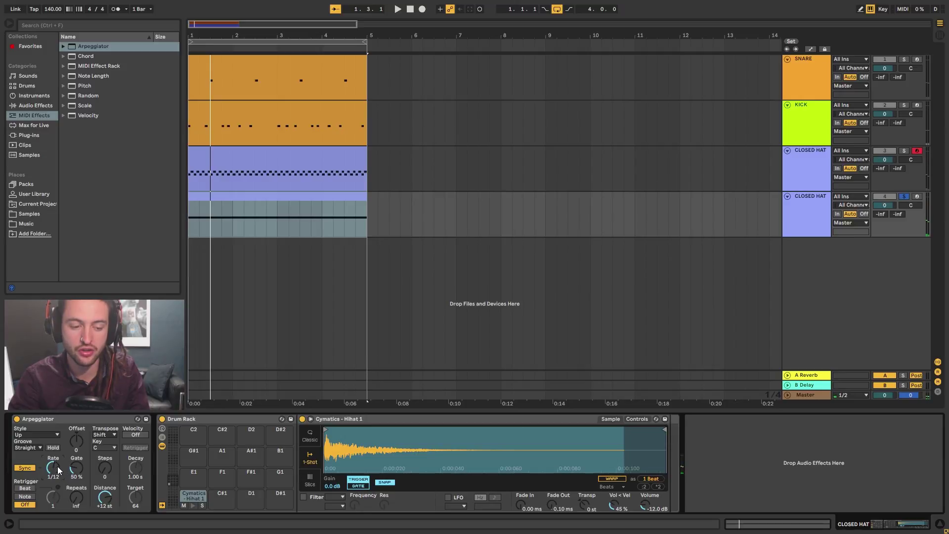
Step: Unsolo the duplicated hat track and play the arpeggiated hats with the full beat
{"action": "key", "text": "space"}
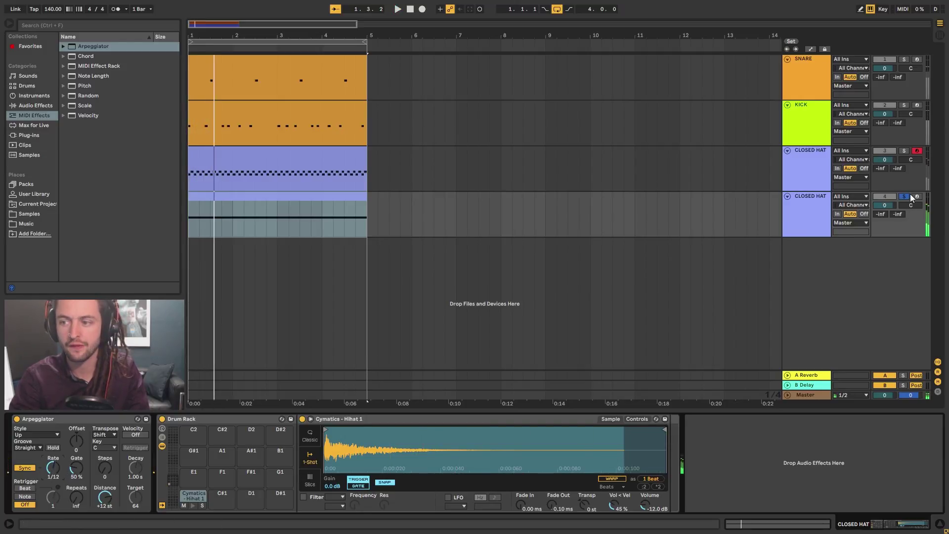
{"action": "left_click", "coordinate": [904, 196]}
{"action": "key", "text": "space"}
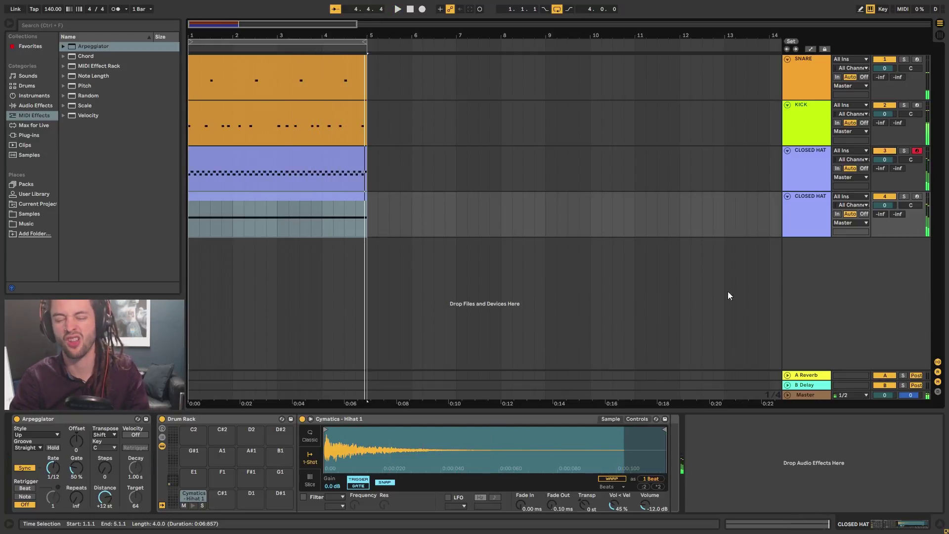
Step: Move the arpeggiated hat clip to start at 1.4.1 and trim it to one beat, ending at bar 2
{"action": "left_click", "coordinate": [341, 150]}
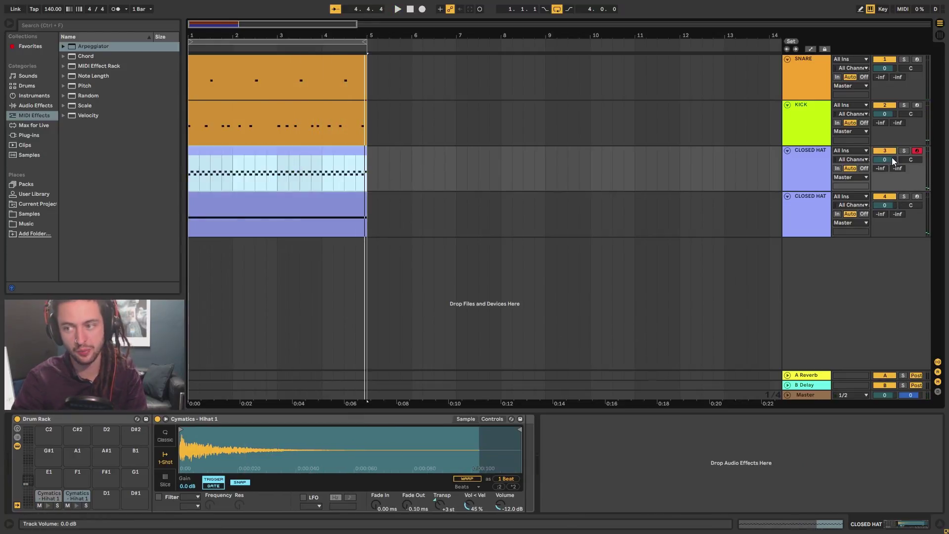
{"action": "left_click", "coordinate": [205, 199]}
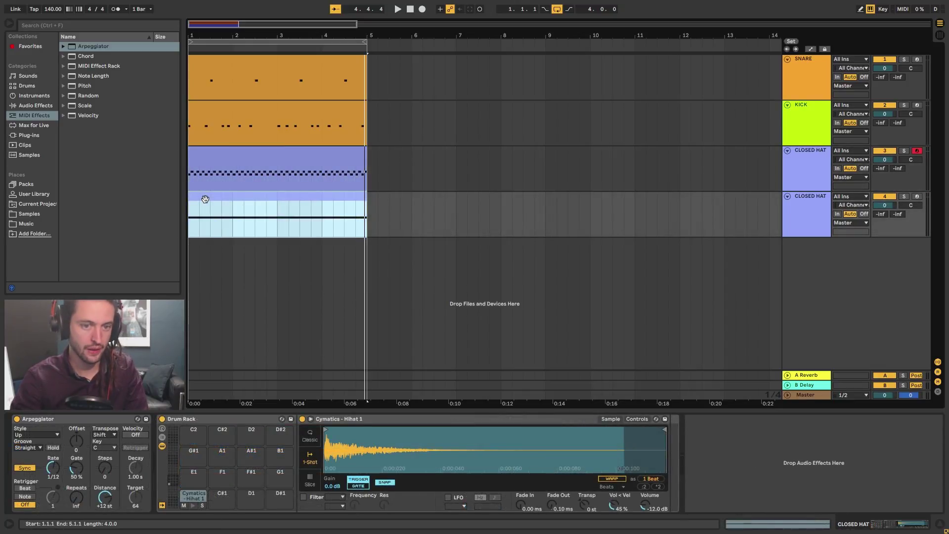
{"action": "left_click_drag", "start_coordinate": [203, 198], "coordinate": [237, 207]}
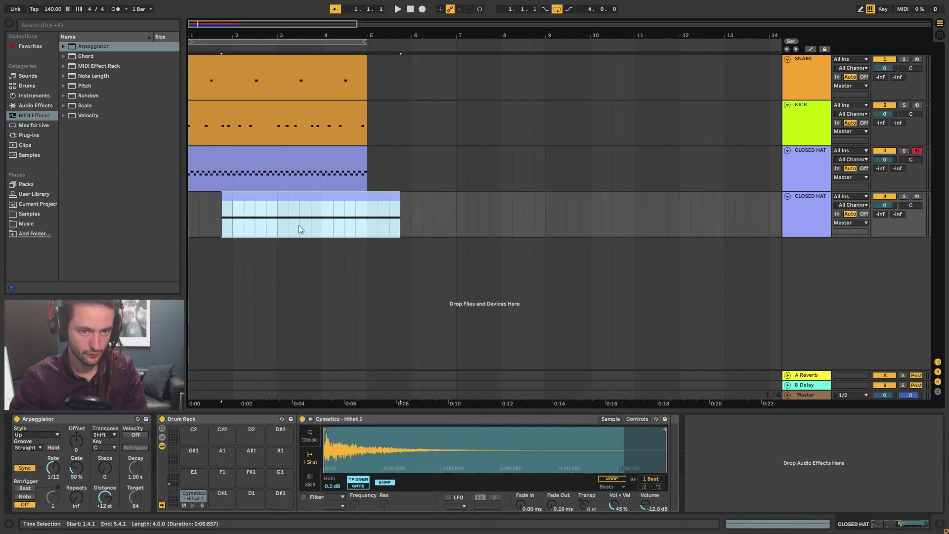
{"action": "left_click_drag", "start_coordinate": [402, 197], "coordinate": [231, 181]}
Step: Delete the original CLOSED HAT section above the one-beat arpeggiated clip and play the beat
{"action": "left_click", "coordinate": [225, 184]}
{"action": "key", "text": "Delete"}
{"action": "left_click", "coordinate": [202, 159]}
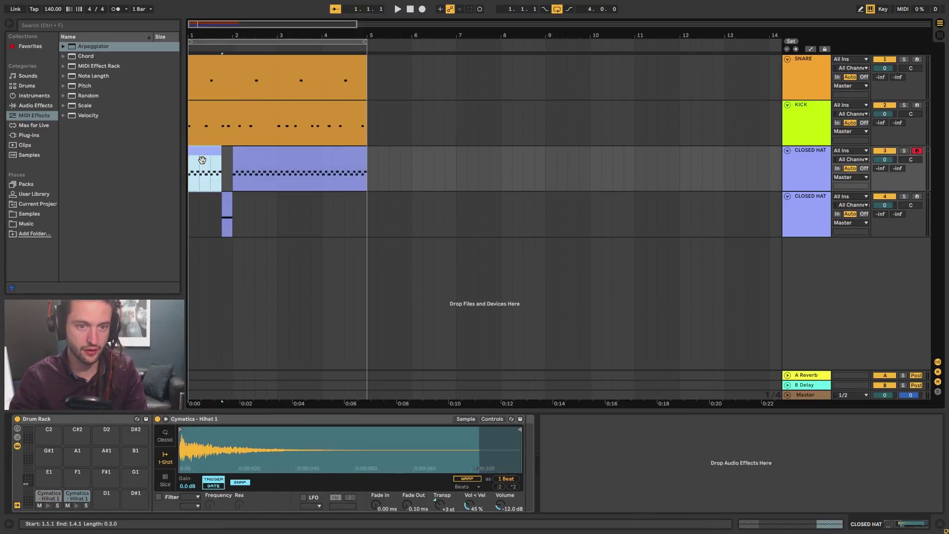
{"action": "key", "text": "space"}
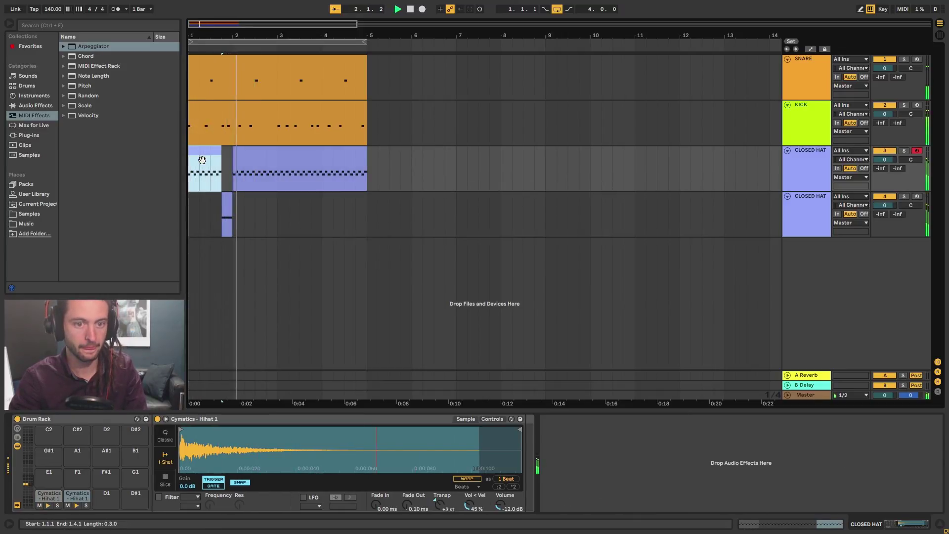
Step: Lengthen the hat roll and the gap above it by one beat to end at 2.2.1, and play the beat
{"action": "left_click_drag", "start_coordinate": [230, 196], "coordinate": [244, 167]}
{"action": "left_click", "coordinate": [197, 158]}
{"action": "key", "text": "space"}
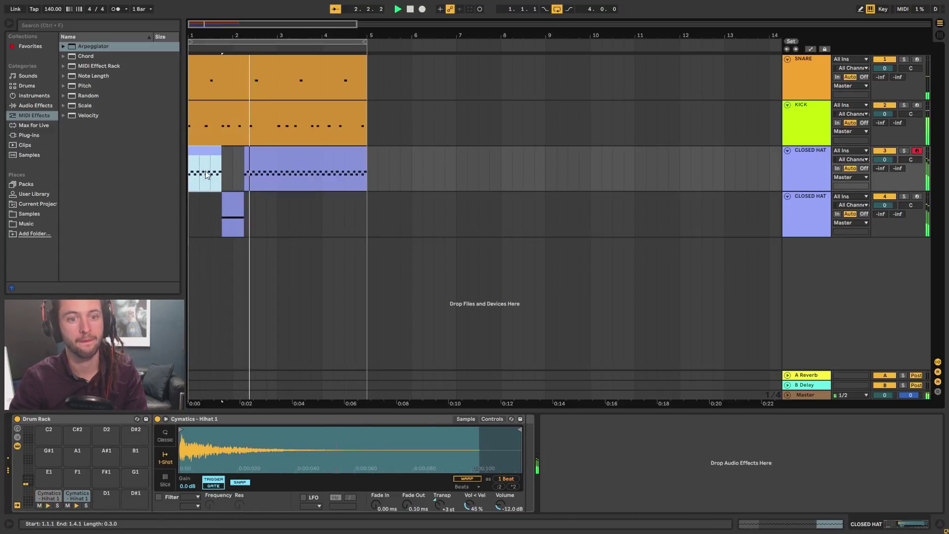
Step: Shorten the hat roll and the gap above it to end at 2.1.3, and play the beat
{"action": "left_click_drag", "start_coordinate": [242, 51], "coordinate": [376, 198]}
{"action": "left_click_drag", "start_coordinate": [402, 154], "coordinate": [379, 154]}
{"action": "left_click", "coordinate": [298, 152]}
{"action": "key", "text": "space"}
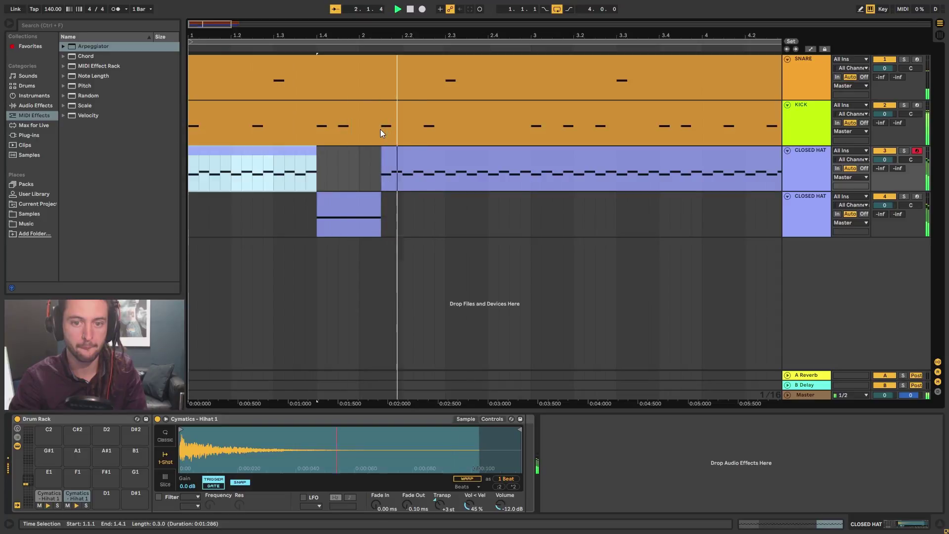
Step: Trim the hat roll to end at 2.1.2, extend the original hat clip back to meet it, and play the result
{"action": "left_click_drag", "start_coordinate": [381, 199], "coordinate": [370, 200]}
{"action": "key", "text": "space"}
{"action": "left_click_drag", "start_coordinate": [381, 163], "coordinate": [371, 163]}
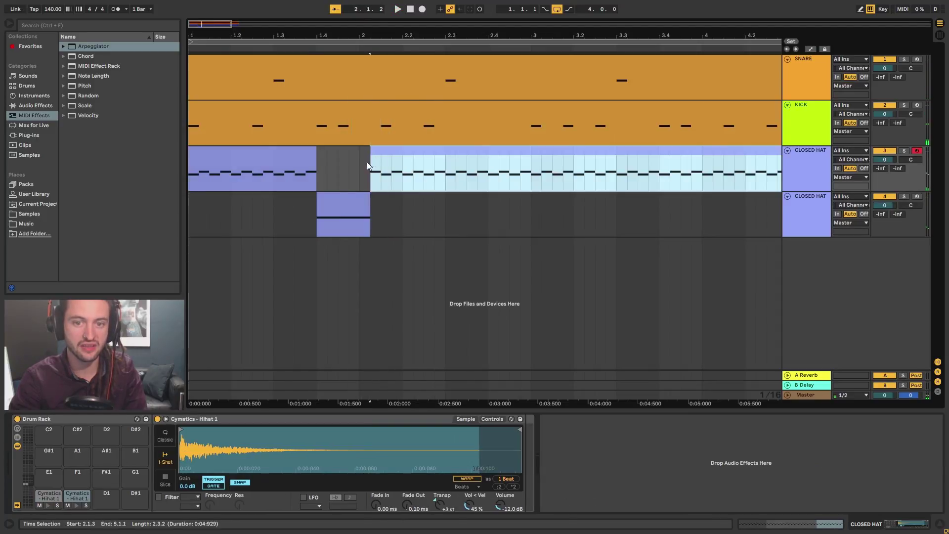
{"action": "left_click", "coordinate": [339, 176]}
{"action": "left_click", "coordinate": [265, 153]}
{"action": "key", "text": "space"}
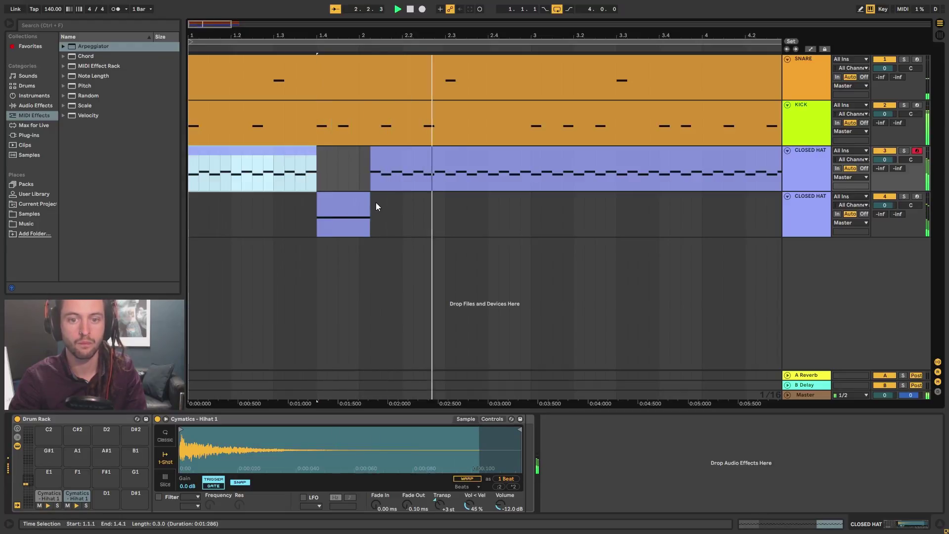
Step: Shorten the hat roll to end at 2.1.1, start the following original hat clip there, and play the beat
{"action": "key", "text": "space"}
{"action": "left_click_drag", "start_coordinate": [370, 197], "coordinate": [359, 197]}
{"action": "key", "text": "space"}
{"action": "left_click_drag", "start_coordinate": [373, 161], "coordinate": [360, 161]}
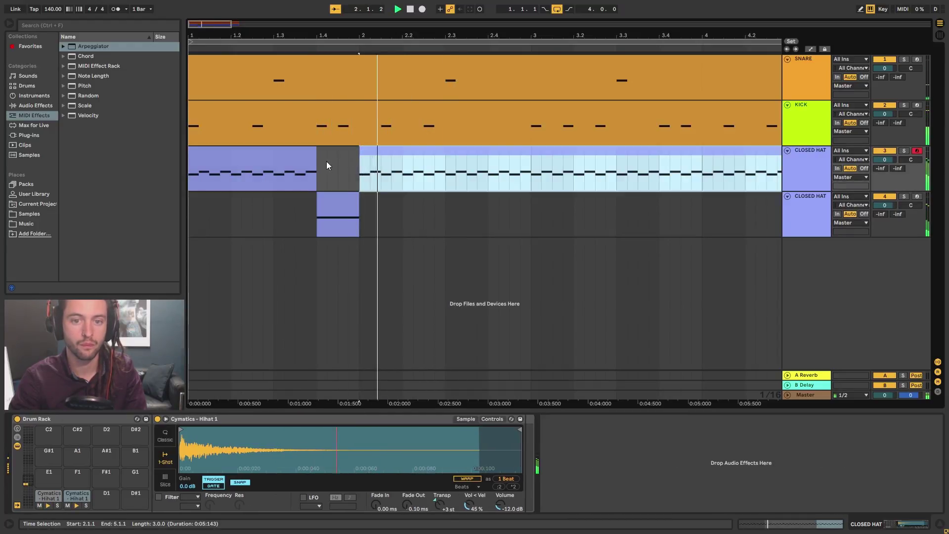
{"action": "left_click", "coordinate": [319, 162]}
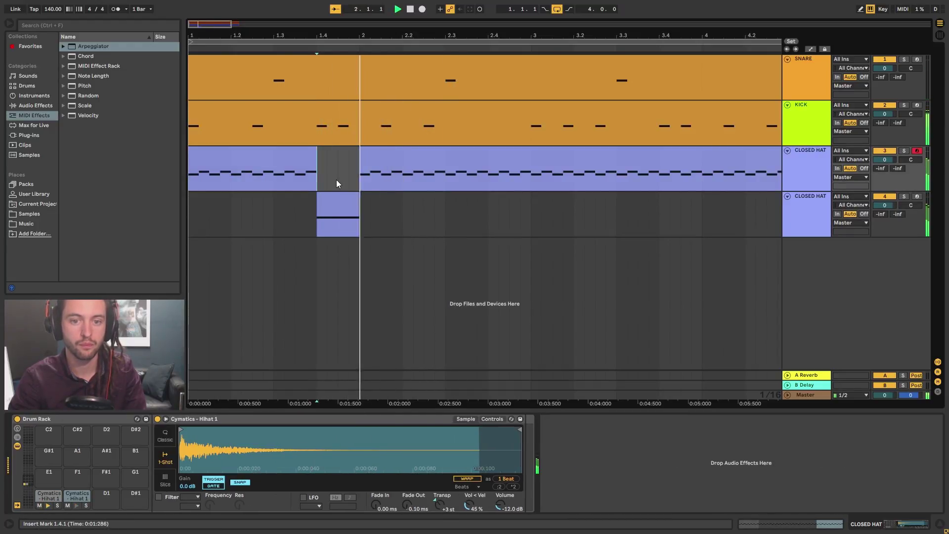
{"action": "left_click_drag", "start_coordinate": [339, 33], "coordinate": [340, 13]}
{"action": "left_click", "coordinate": [206, 165]}
{"action": "left_click", "coordinate": [267, 163]}
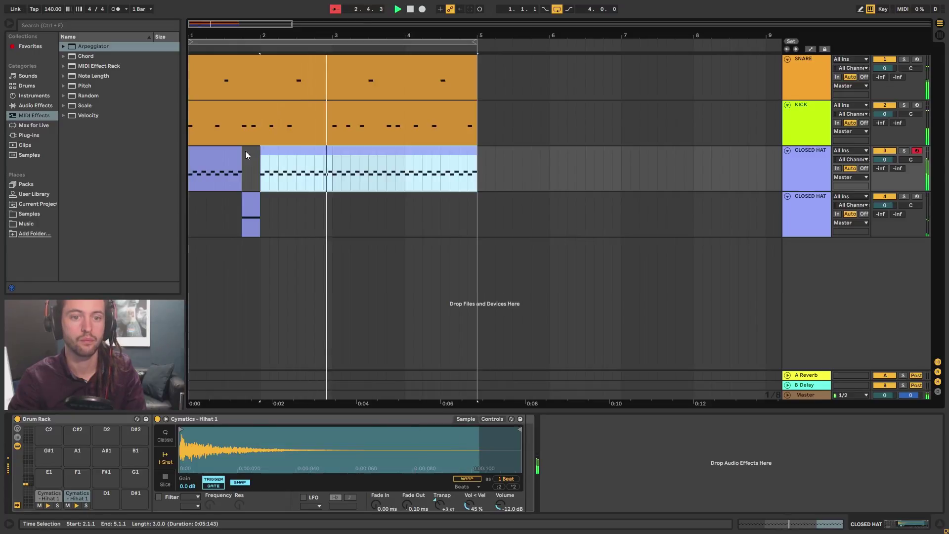
Step: Stop playback and copy the one-beat hat roll to beat 4 of bar 2
{"action": "key", "text": "space"}
{"action": "left_click", "coordinate": [252, 198]}
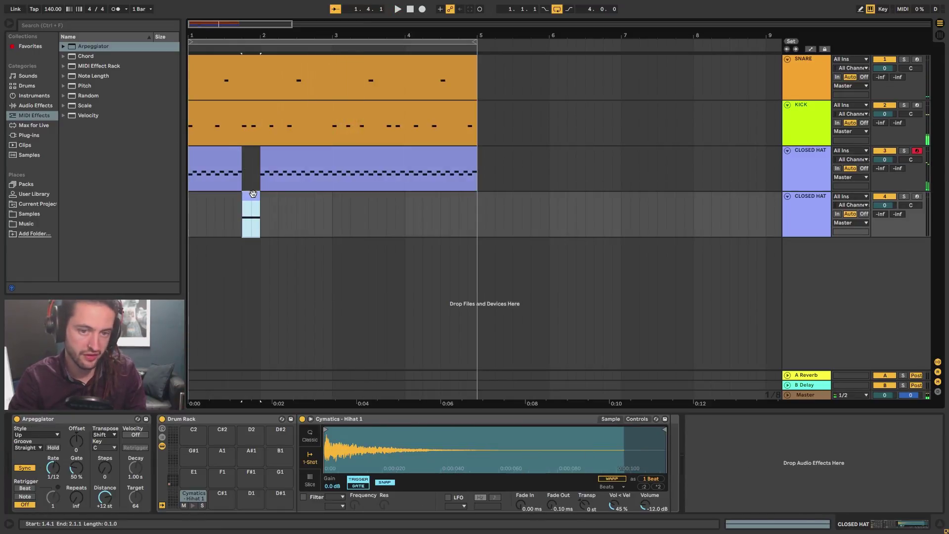
{"action": "left_click_drag", "start_coordinate": [250, 202], "coordinate": [321, 206]}
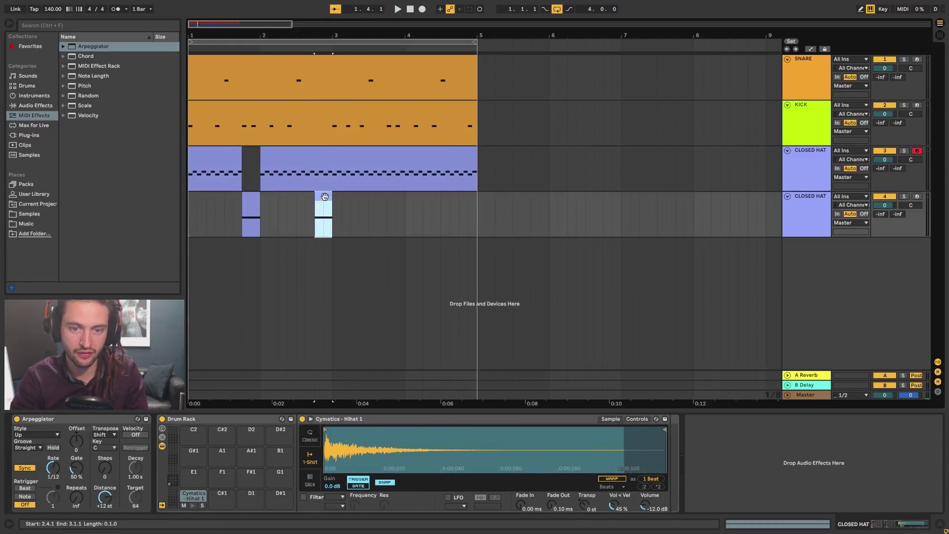
Step: Make the arpeggiated hat clip span all four bars, deactivate the original CLOSED HAT track and play the beat
{"action": "left_click_drag", "start_coordinate": [255, 200], "coordinate": [479, 219]}
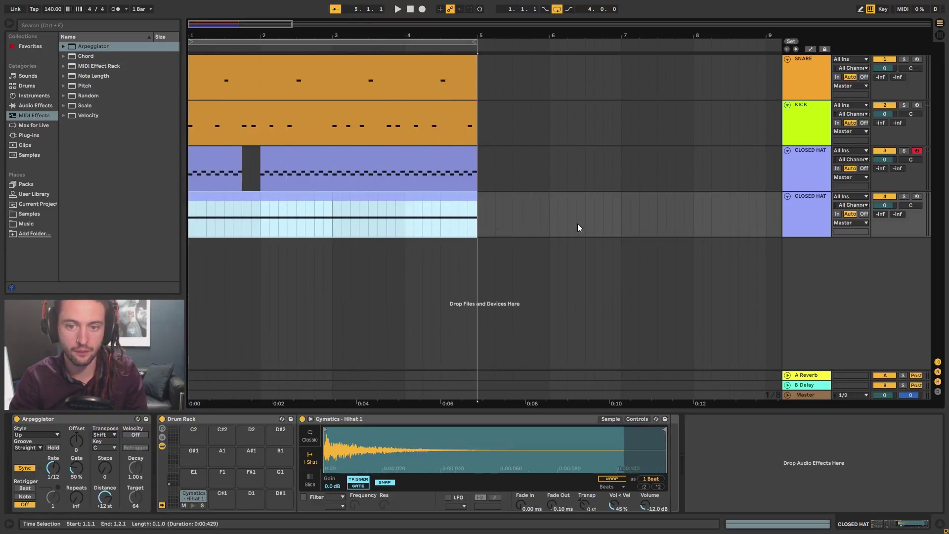
{"action": "left_click", "coordinate": [888, 152]}
{"action": "left_click", "coordinate": [414, 197]}
{"action": "key", "text": "space"}
Step: Set the Arpeggiator rate to 1/8 and show its Synced Rate automation on the duplicated hat track
{"action": "left_click_drag", "start_coordinate": [56, 470], "coordinate": [56, 467]}
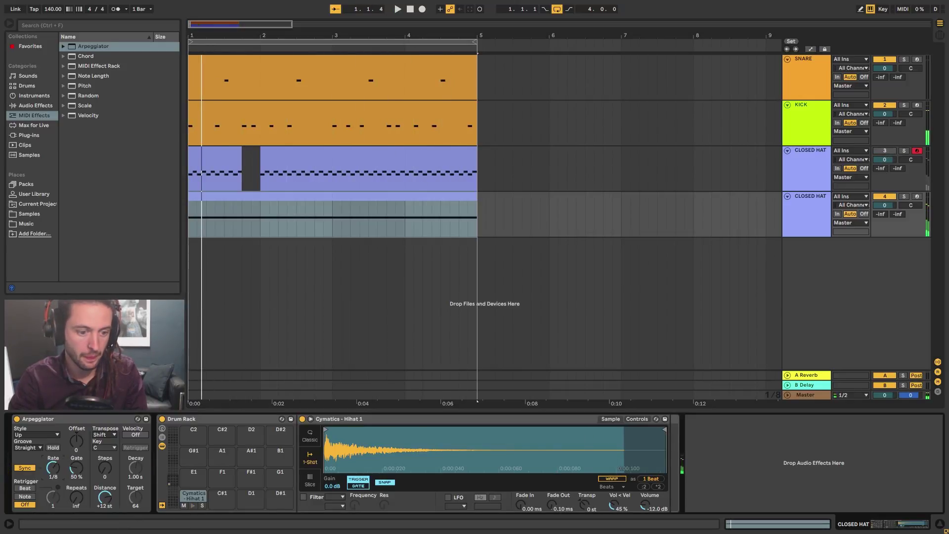
{"action": "right_click", "coordinate": [56, 471]}
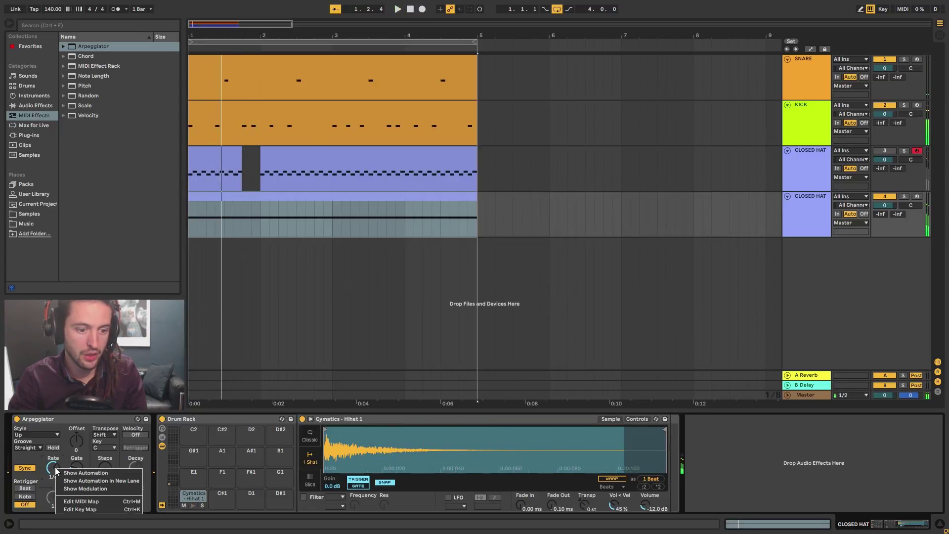
{"action": "left_click", "coordinate": [85, 473]}
{"action": "left_click", "coordinate": [241, 223]}
{"action": "key", "text": "space"}
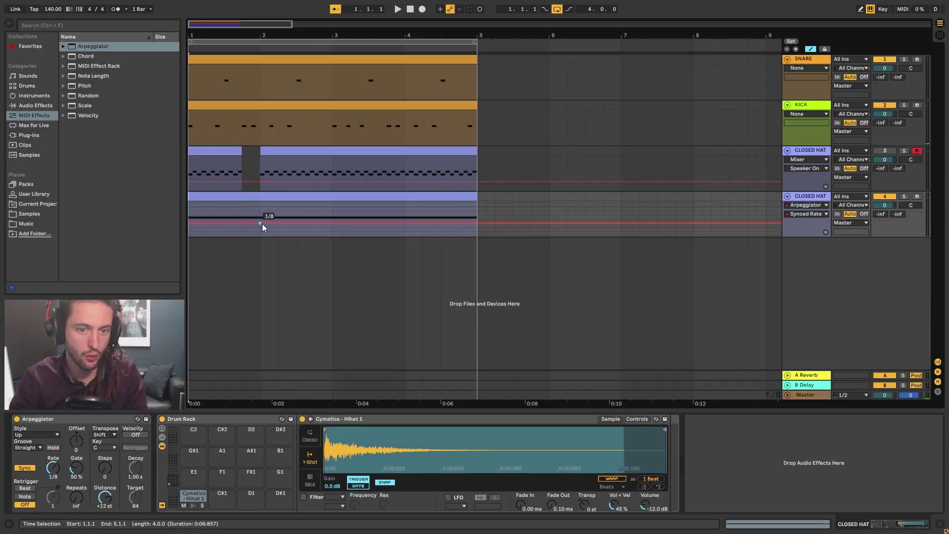
Step: Add a hat roll by lowering the Synced Rate automation between 1.4.1 and 2.1.1, and play the beat
{"action": "left_click_drag", "start_coordinate": [250, 224], "coordinate": [251, 219]}
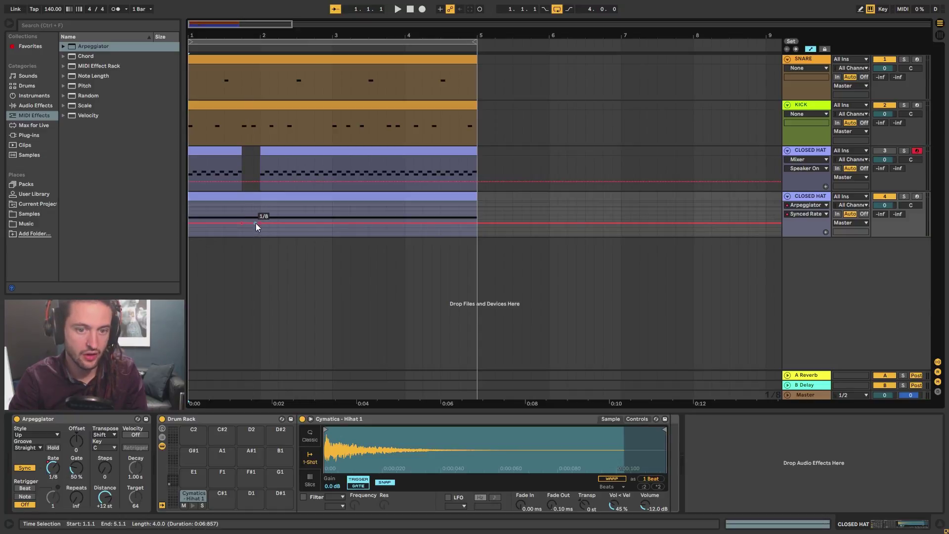
{"action": "right_click", "coordinate": [52, 467]}
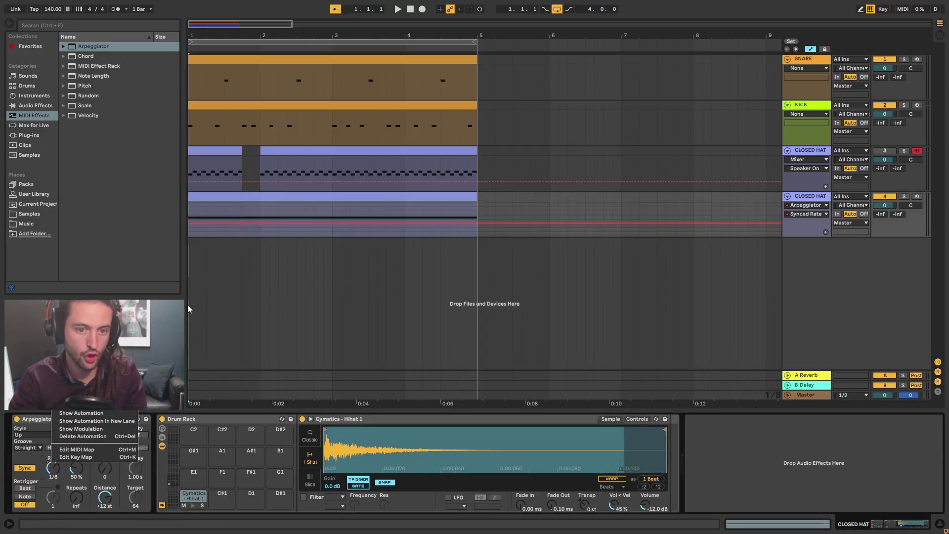
{"action": "left_click", "coordinate": [244, 212]}
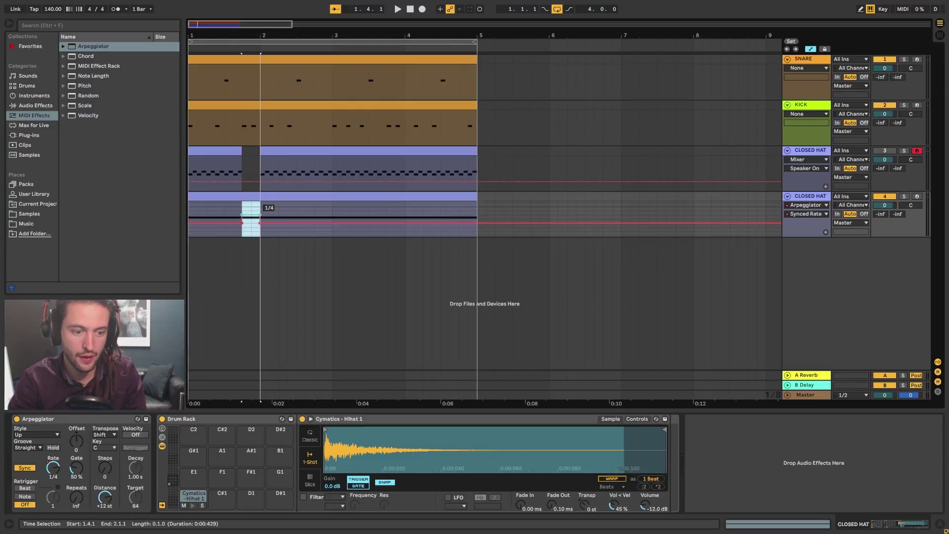
{"action": "left_click", "coordinate": [196, 196]}
{"action": "key", "text": "space"}
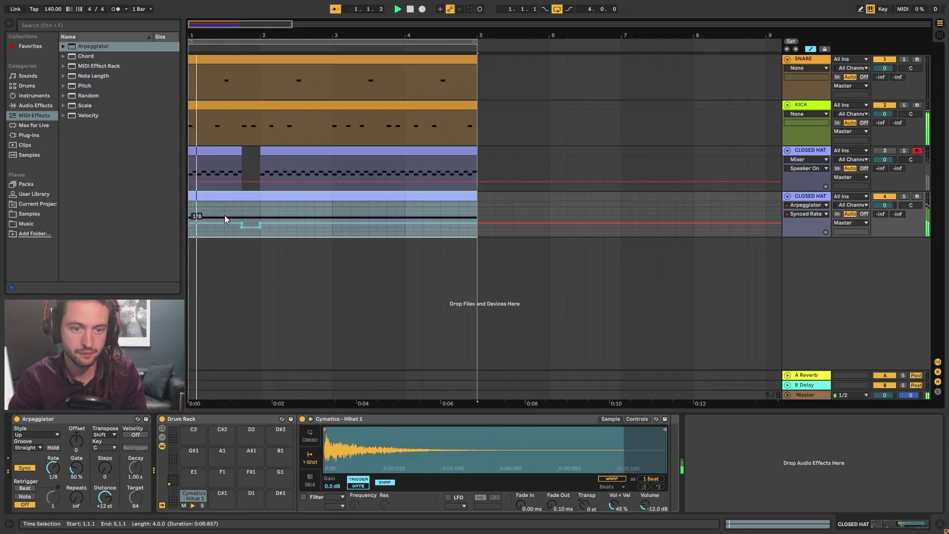
Step: Lower the Synced Rate automation to 1/16 between 2.3.1 and 2.3.3 and play the beat
{"action": "left_click", "coordinate": [296, 216]}
{"action": "key", "text": "space"}
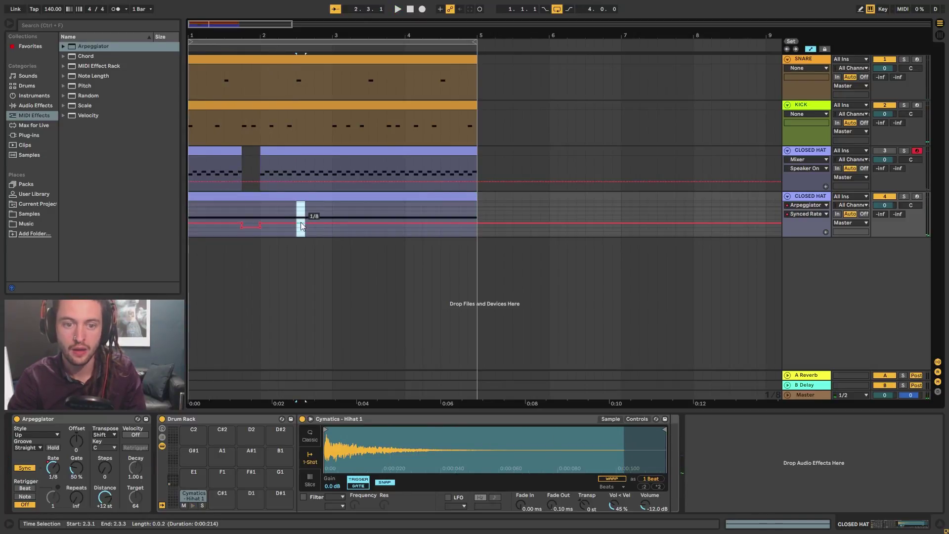
{"action": "left_click_drag", "start_coordinate": [301, 225], "coordinate": [301, 228]}
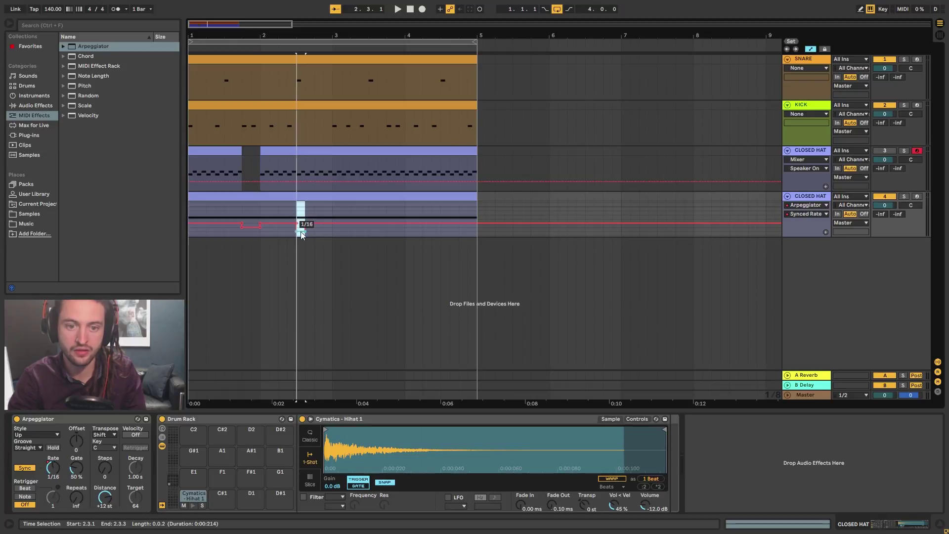
{"action": "left_click", "coordinate": [228, 206]}
{"action": "key", "text": "space"}
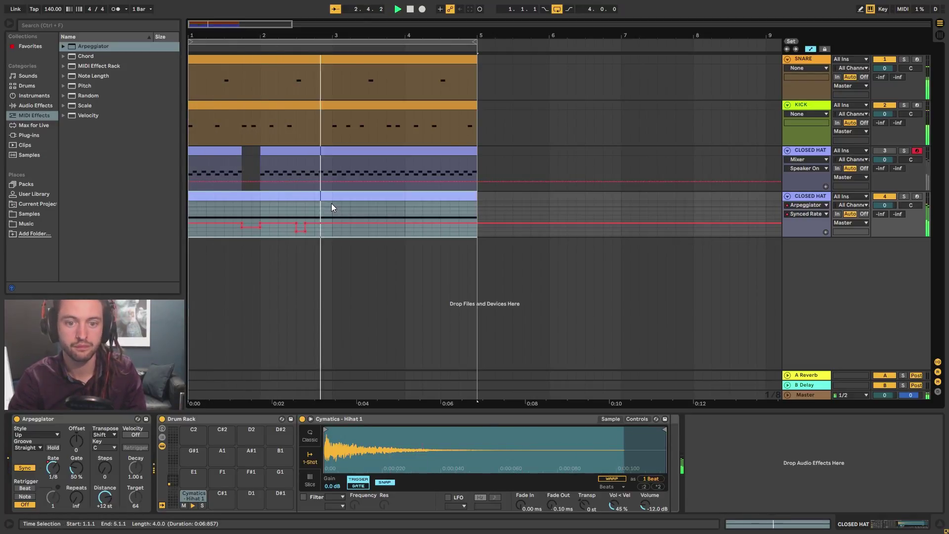
Step: Change the Synced Rate of the roll at 2.3.1 to 1/24 and play from bar 2
{"action": "left_click", "coordinate": [313, 212]}
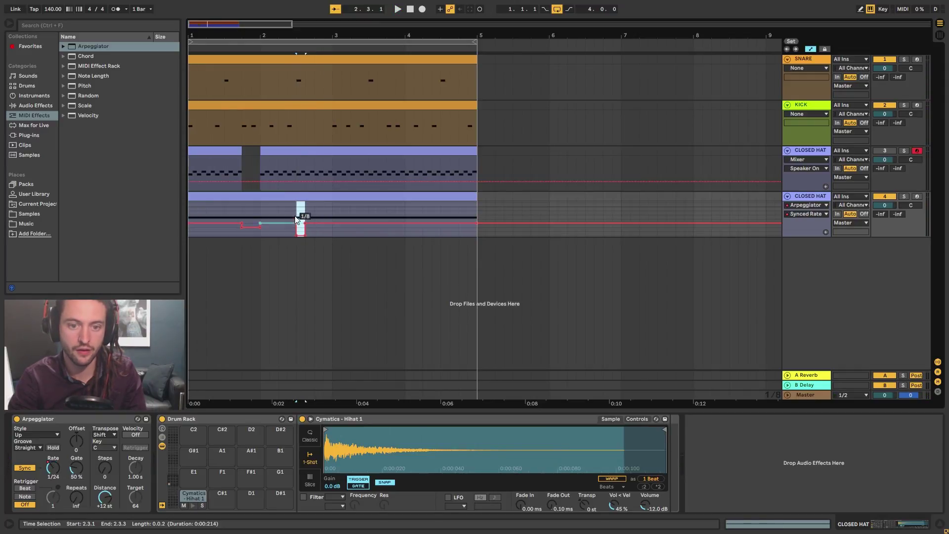
{"action": "key", "text": "space"}
{"action": "left_click", "coordinate": [264, 210]}
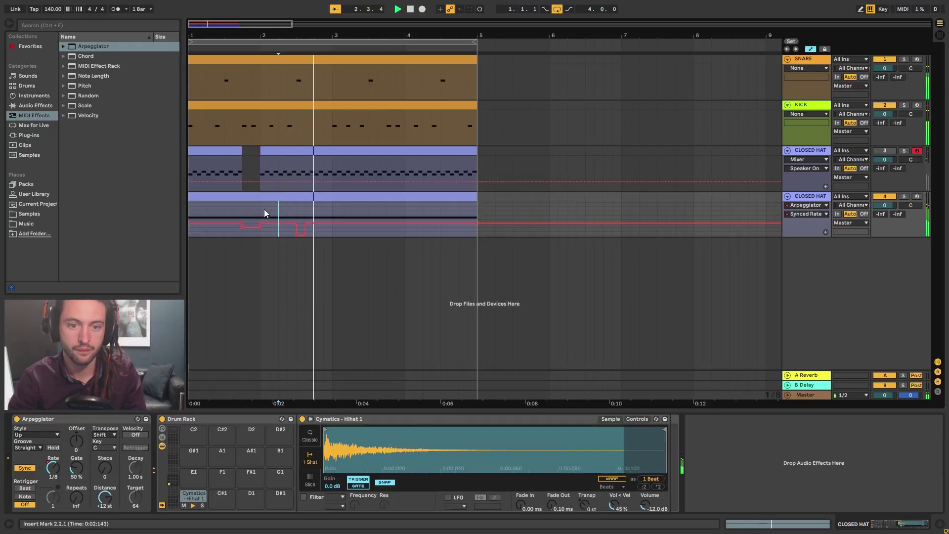
Step: Add a second roll between 2.4.1 and 2.4.3 at the same rate as the one at 2.3.1, and play it
{"action": "left_click_drag", "start_coordinate": [314, 213], "coordinate": [319, 236]}
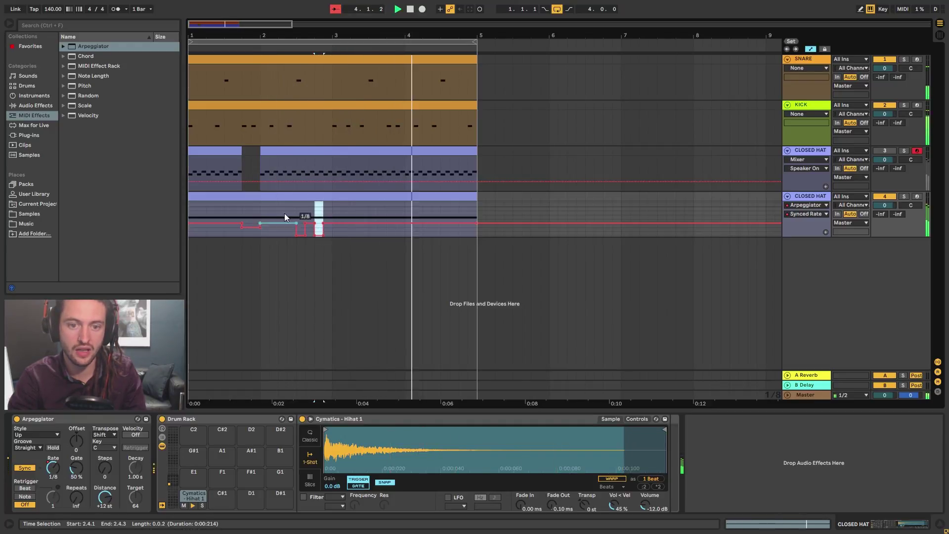
{"action": "key", "text": "space"}
{"action": "left_click", "coordinate": [265, 208]}
{"action": "key", "text": "space"}
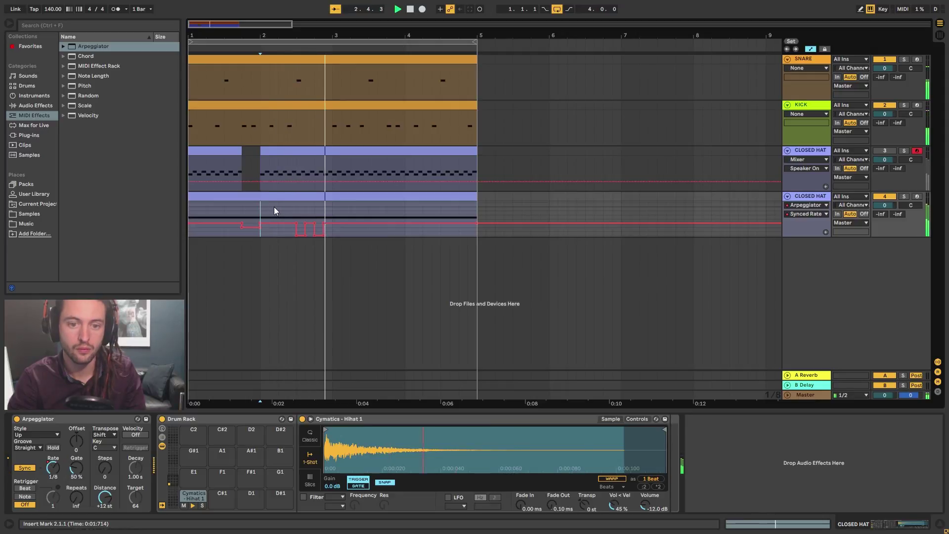
{"action": "left_click", "coordinate": [191, 208]}
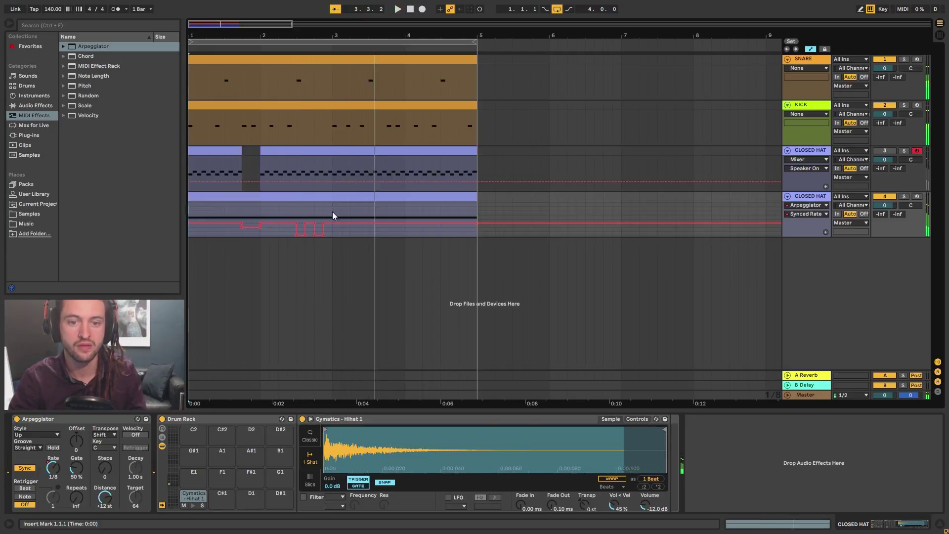
Step: Stop playback and duplicate the Synced Rate automation of bars 1 and 2 onto bars 3 and 4
{"action": "key", "text": "space"}
{"action": "left_click_drag", "start_coordinate": [332, 212], "coordinate": [183, 203]}
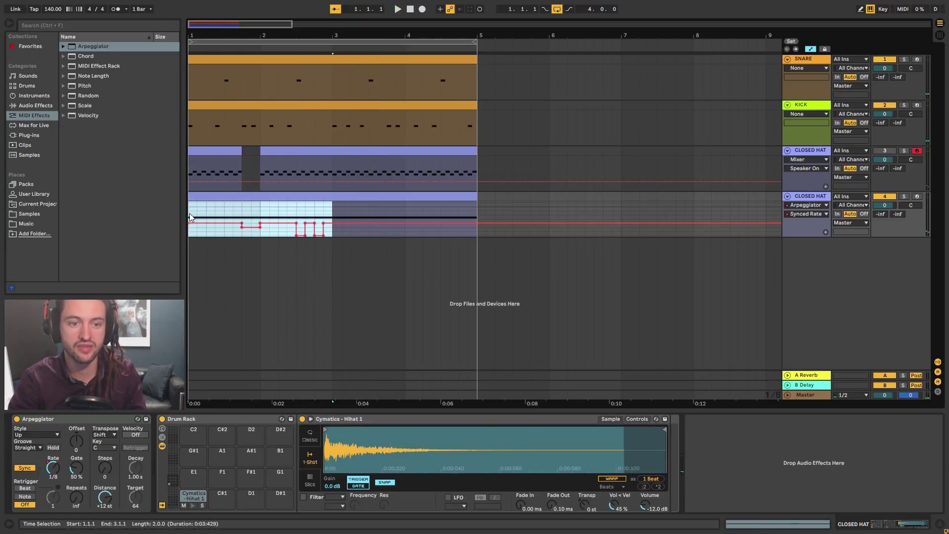
{"action": "key", "text": "ctrl+d"}
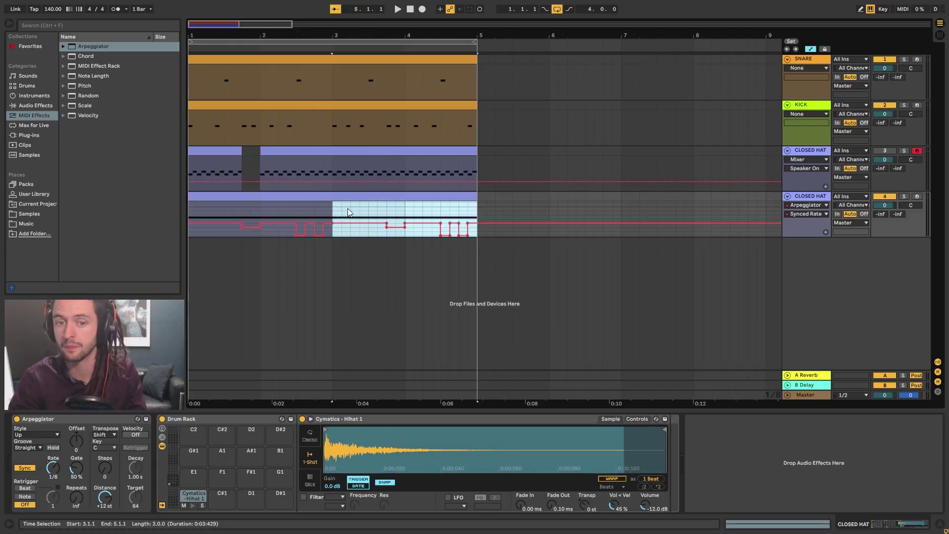
Step: Add a 1/32 hat roll between 3.1.3 and 3.2.1 in the Synced Rate automation and play it
{"action": "left_click", "coordinate": [335, 213]}
{"action": "key", "text": "space"}
{"action": "left_click_drag", "start_coordinate": [345, 212], "coordinate": [349, 213]}
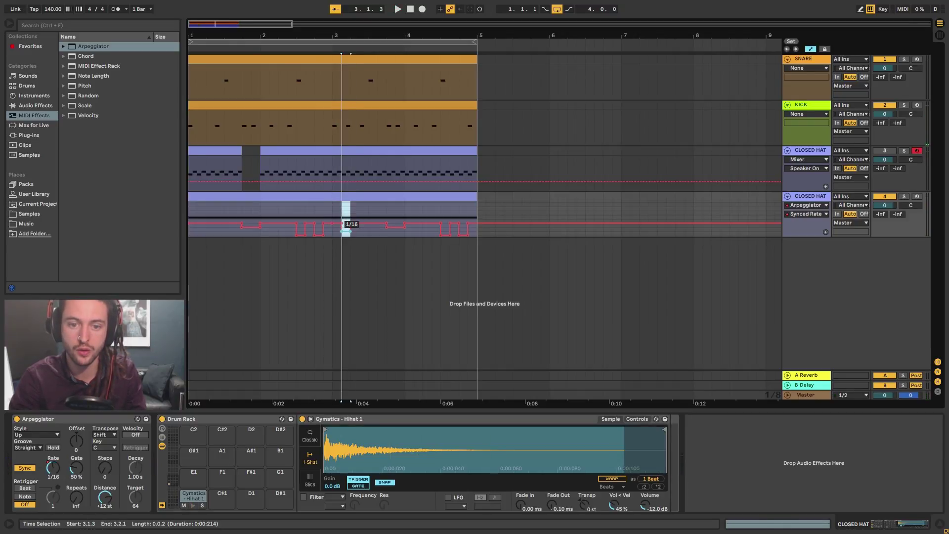
{"action": "left_click_drag", "start_coordinate": [346, 227], "coordinate": [347, 223]}
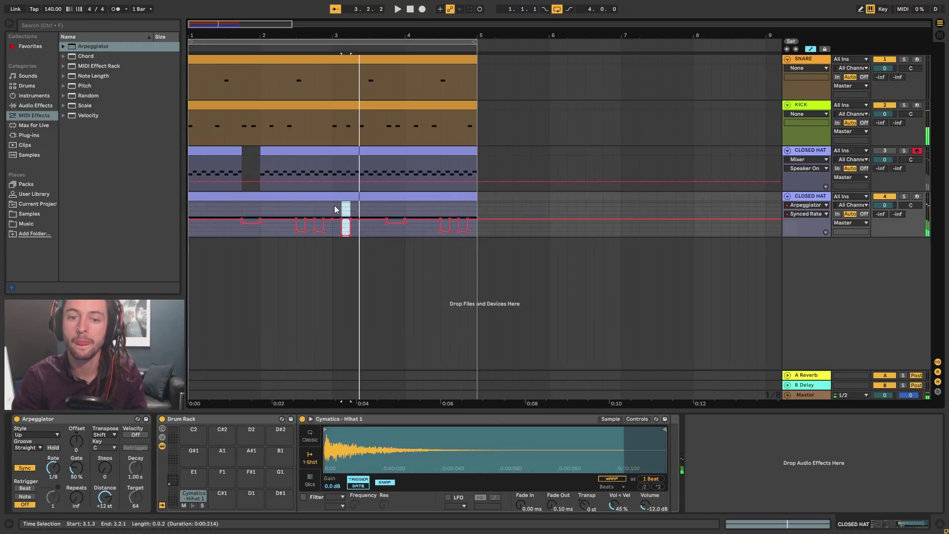
Step: Add a 1/24 hat roll between 3.2.3 and 3.3.1 and play the beat from the start
{"action": "left_click_drag", "start_coordinate": [358, 205], "coordinate": [367, 206]}
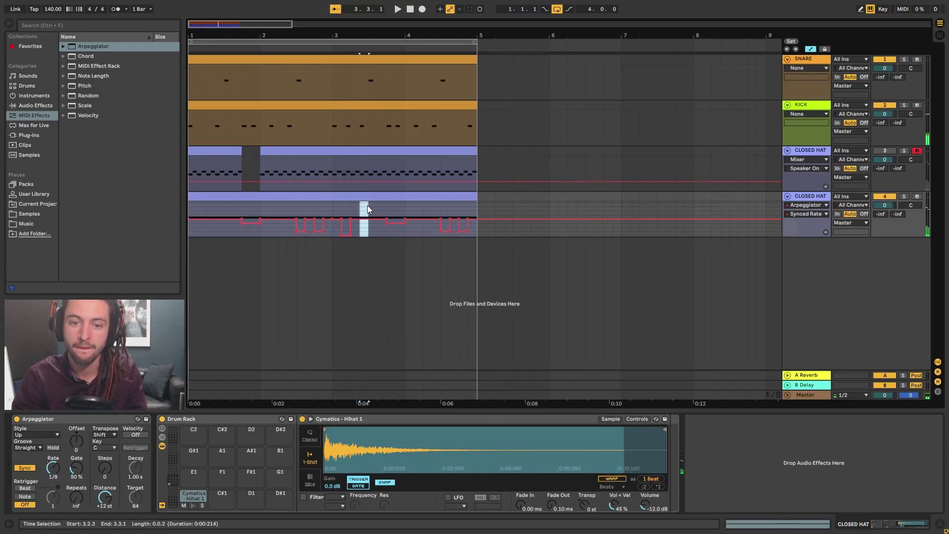
{"action": "mouse_move", "coordinate": [363, 223]}
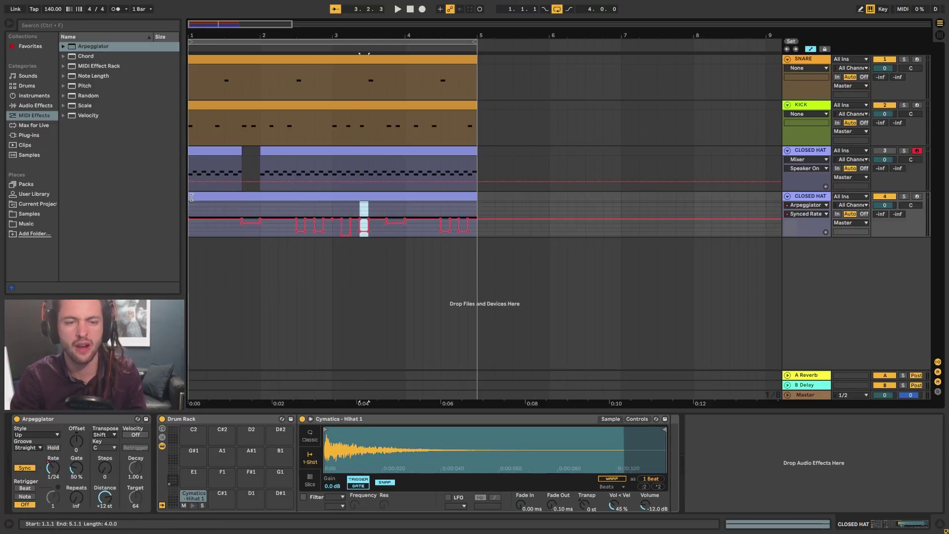
{"action": "left_click", "coordinate": [193, 213]}
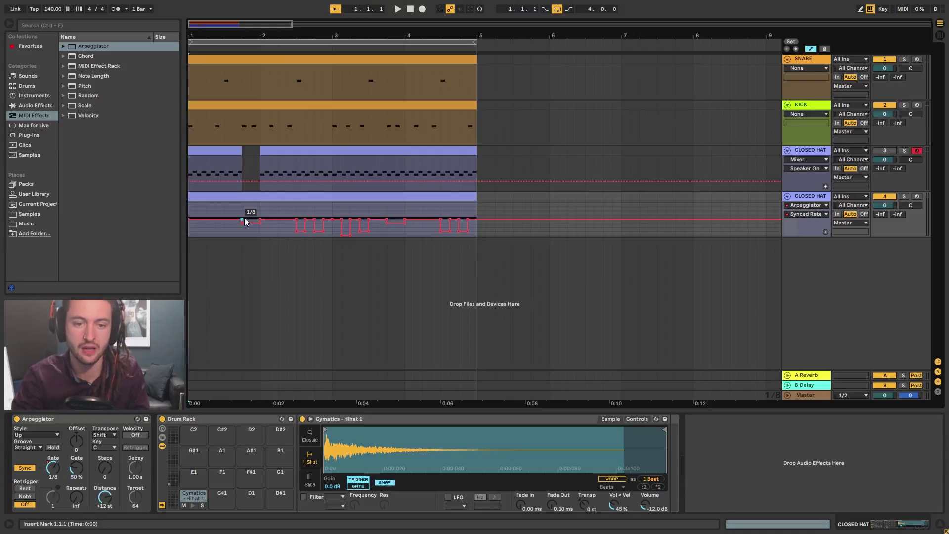
{"action": "key", "text": "space"}
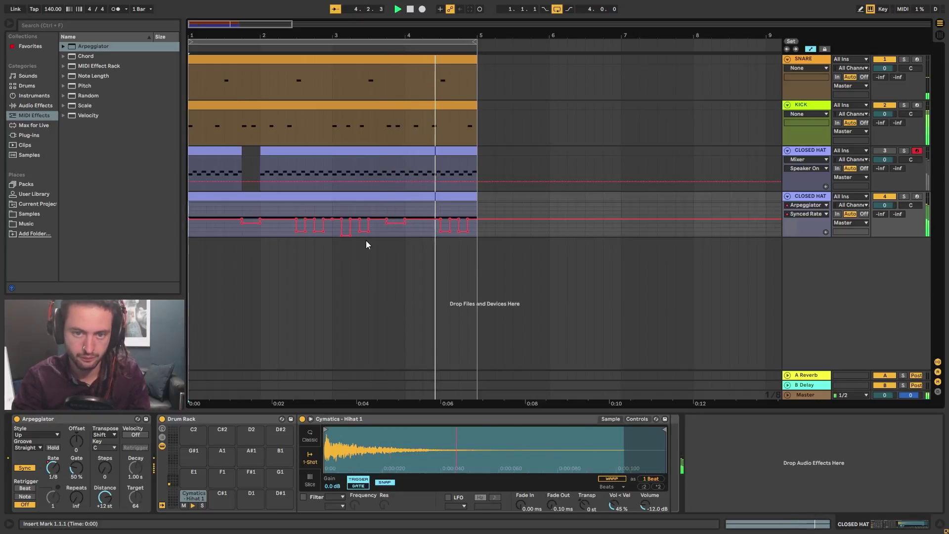
Step: Audition the bar 3 rolls and lower the automation at 3.2.3 to match the roll at 3.1.3
{"action": "left_click", "coordinate": [342, 206]}
{"action": "key", "text": "space"}
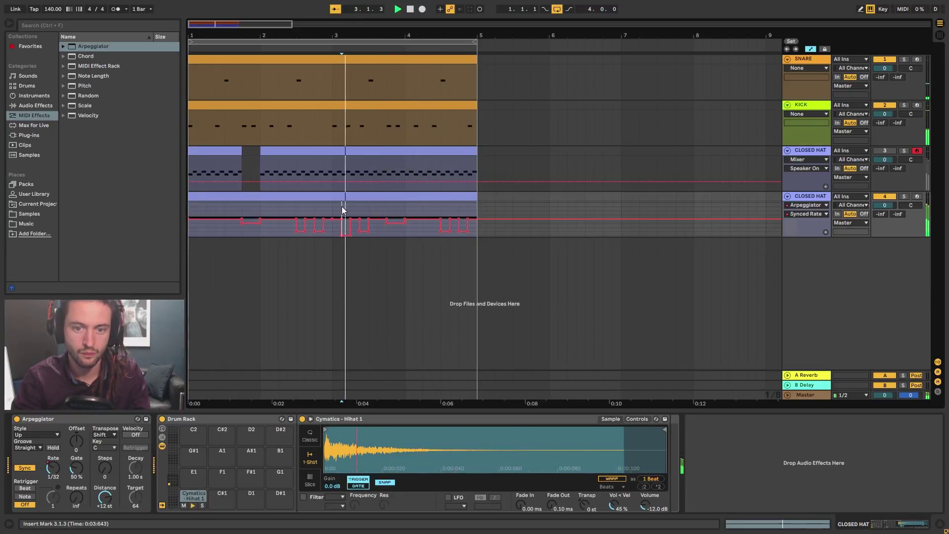
{"action": "key", "text": "space"}
{"action": "key", "text": "space"}
{"action": "key", "text": "space"}
{"action": "left_click", "coordinate": [332, 208]}
{"action": "key", "text": "space"}
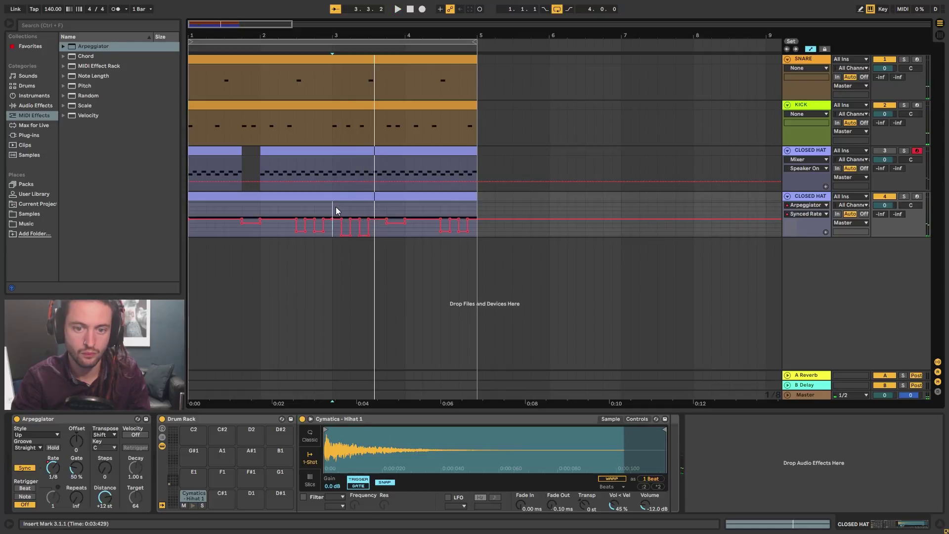
{"action": "key", "text": "space"}
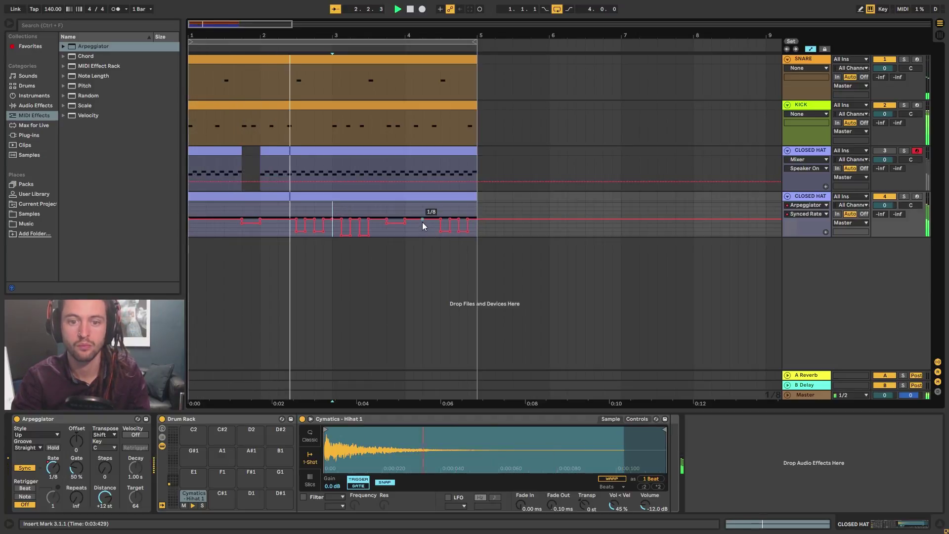
Step: Delete the two hat rolls at 3.1.3 and 3.2.3 from the Synced Rate automation
{"action": "left_click", "coordinate": [395, 198]}
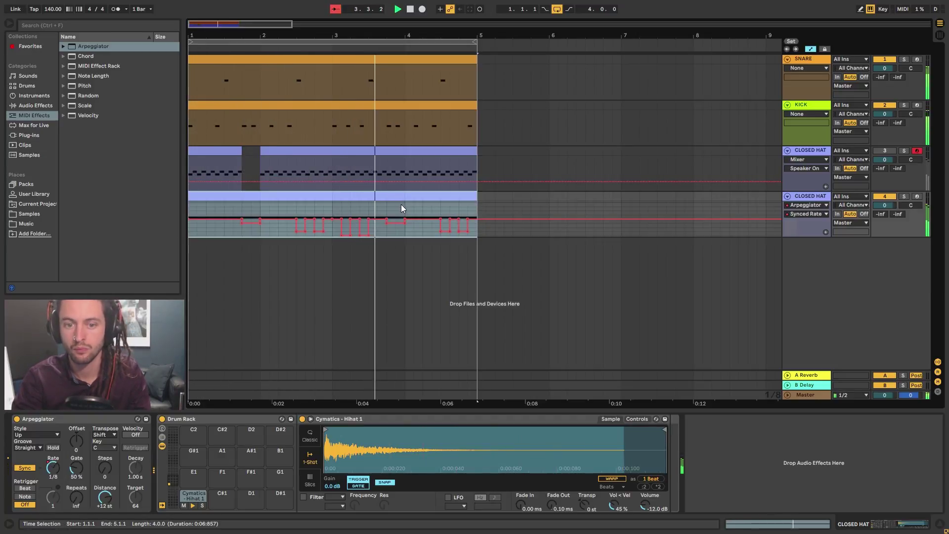
{"action": "left_click_drag", "start_coordinate": [334, 227], "coordinate": [369, 230]}
{"action": "key", "text": "Delete"}
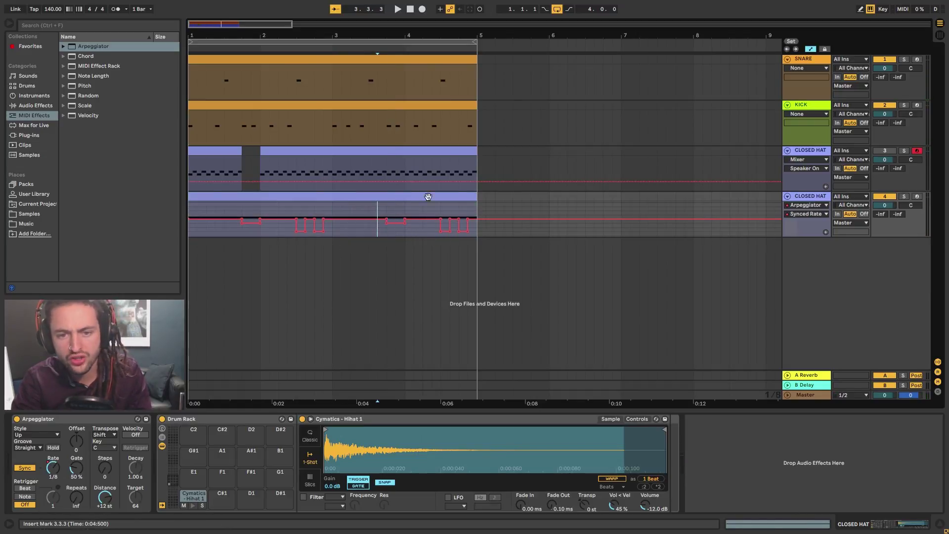
Step: Delete the two duplicated hat rolls on beats 3 and 4 of bar 4 from the Synced Rate automation
{"action": "left_click_drag", "start_coordinate": [189, 229], "coordinate": [482, 228]}
{"action": "left_click", "coordinate": [413, 237]}
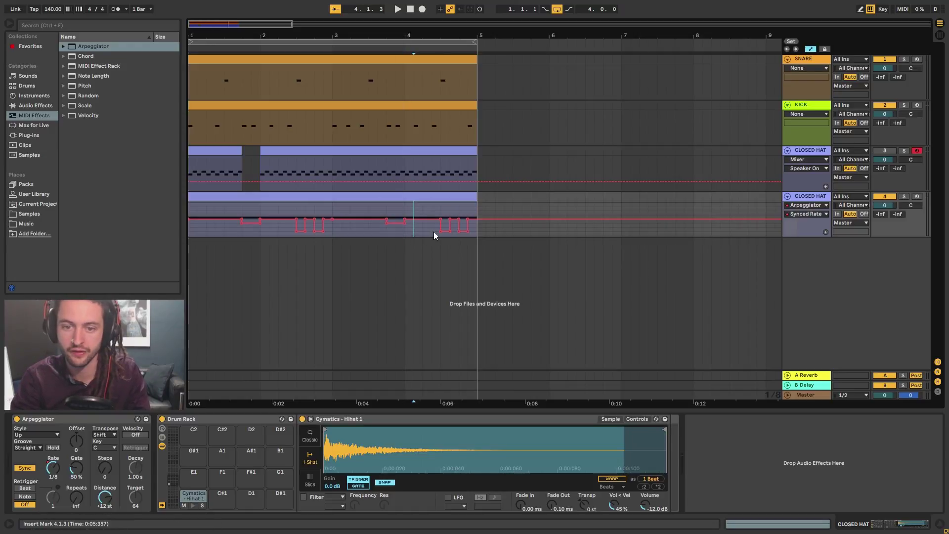
{"action": "left_click_drag", "start_coordinate": [425, 232], "coordinate": [474, 233]}
{"action": "key", "text": "Delete"}
{"action": "left_click", "coordinate": [450, 231]}
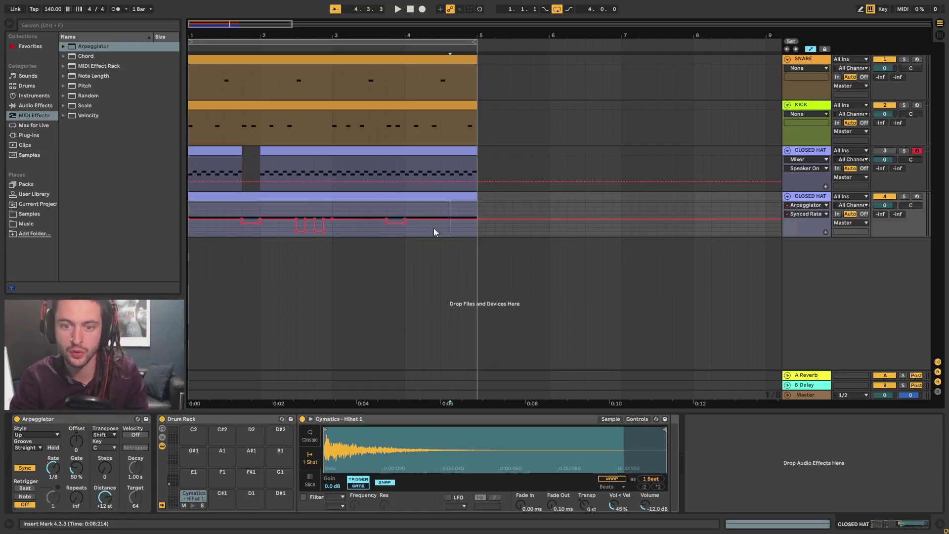
Step: Add bar 4 rolls at 4.1.3–4.2.1, at 1/24 for 4.2.3–4.3.1 and at 1/12 for 4.3.3–5.1.1, and play the beat
{"action": "mouse_move", "coordinate": [417, 228]}
{"action": "left_mouse_down"}
{"action": "mouse_move", "coordinate": [418, 237]}
{"action": "mouse_move", "coordinate": [437, 229]}
{"action": "left_mouse_up"}
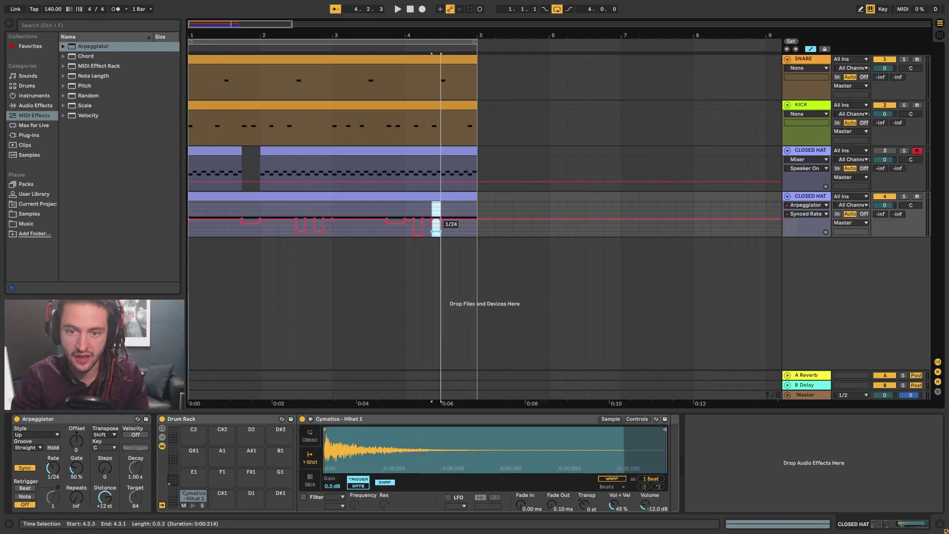
{"action": "left_click", "coordinate": [463, 234]}
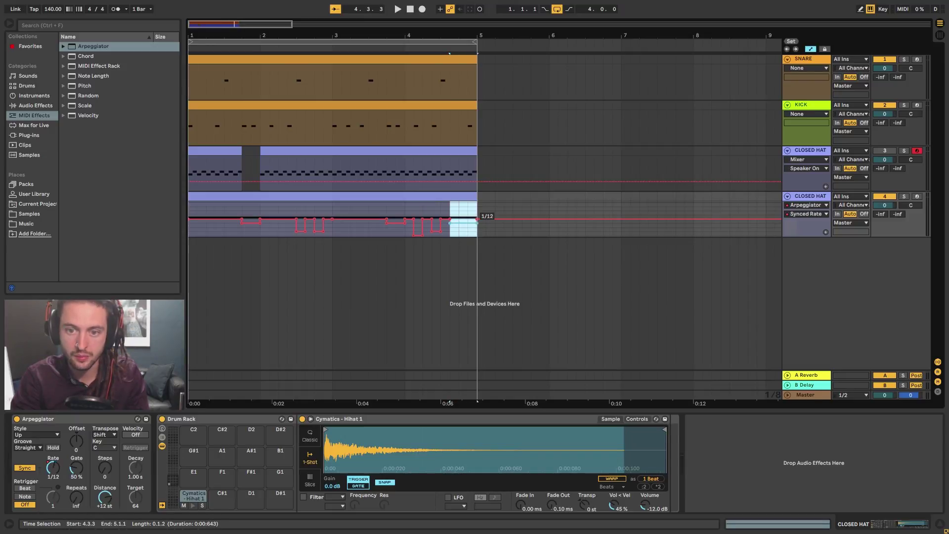
{"action": "left_click", "coordinate": [258, 198]}
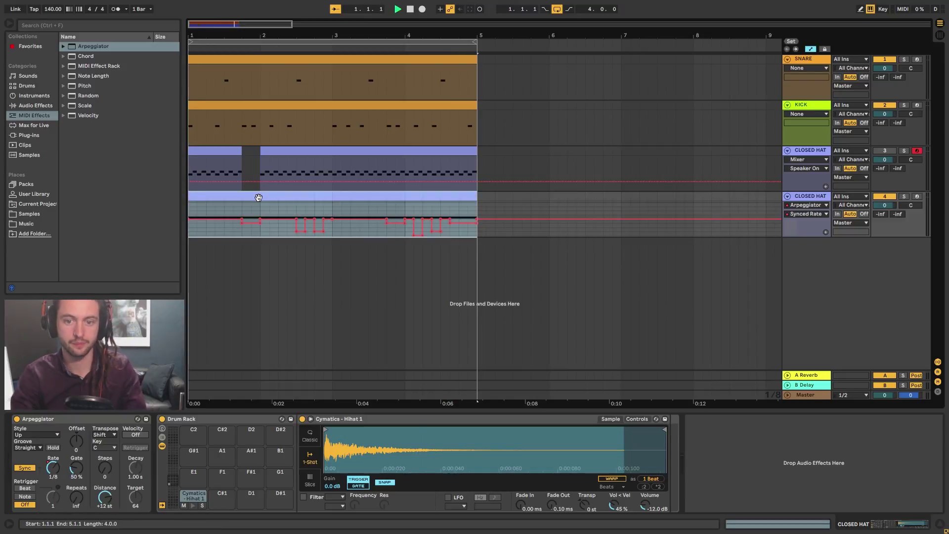
{"action": "key", "text": "space"}
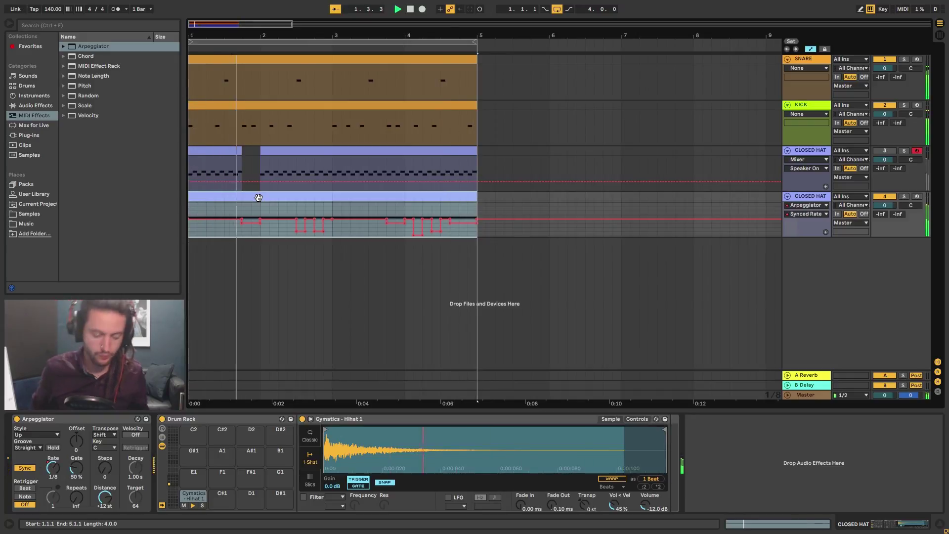
{"action": "left_click", "coordinate": [541, 258]}
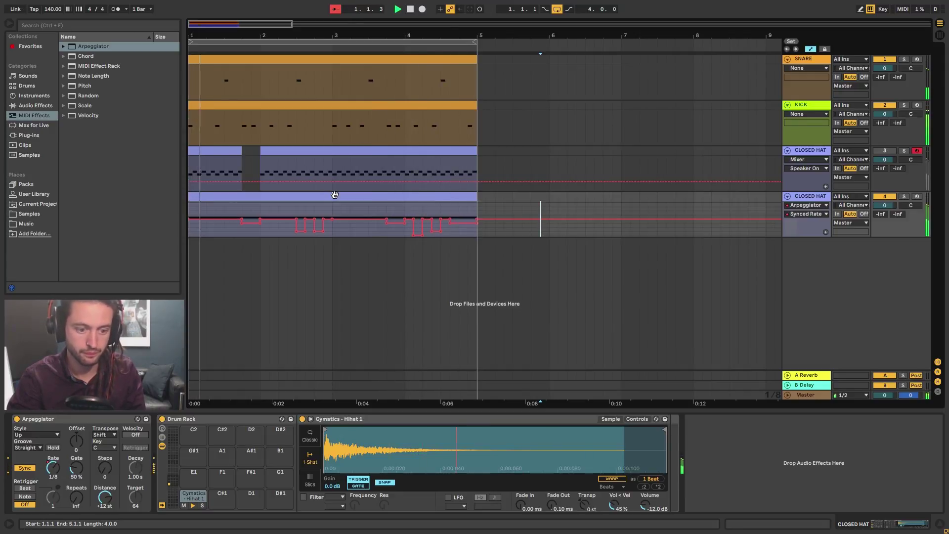
Step: Stop playback, set the Arpeggiator's groove to Swing 32 and play the beat from the start
{"action": "key", "text": "space"}
{"action": "left_click", "coordinate": [29, 447]}
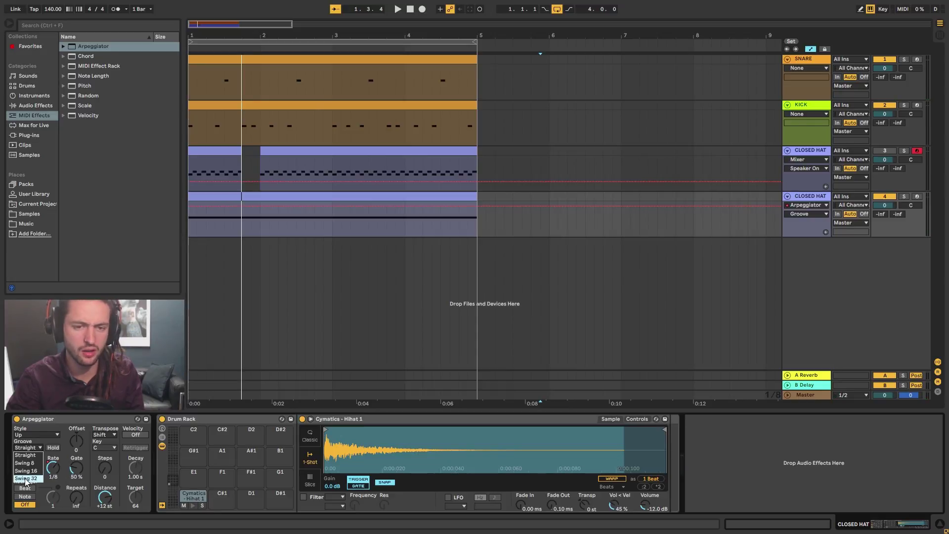
{"action": "left_click", "coordinate": [26, 479]}
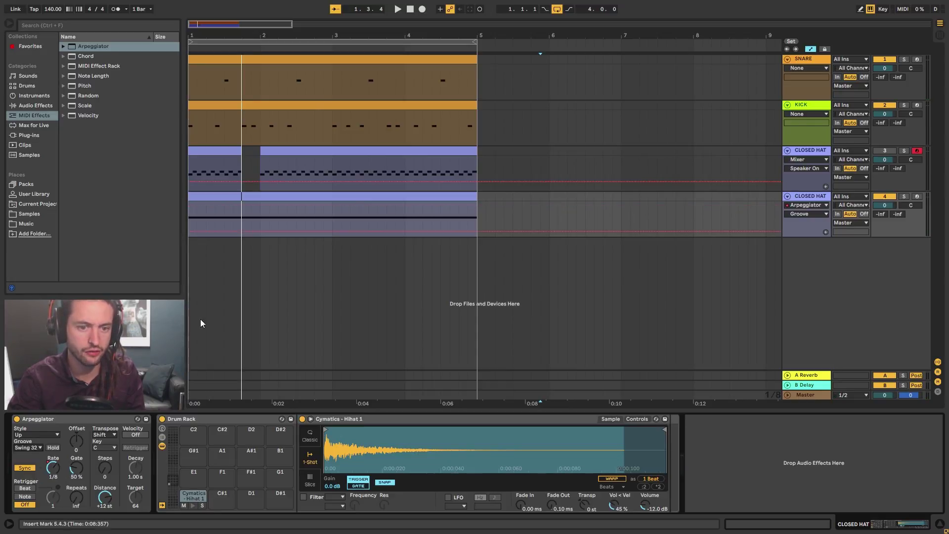
{"action": "scroll", "coordinate": [208, 195], "scroll_direction": "right", "scroll_amount": 2}
{"action": "left_click", "coordinate": [210, 196]}
{"action": "key", "text": "space"}
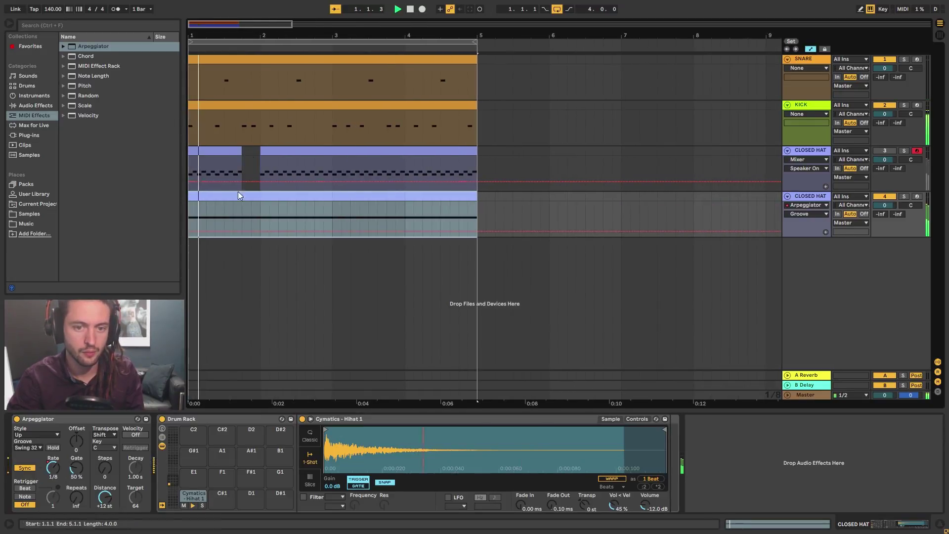
Step: Stop playback and set the Arpeggiator's groove to Straight on the second closed hat track
{"action": "mouse_move", "coordinate": [264, 40]}
{"action": "left_mouse_down"}
{"action": "mouse_move", "coordinate": [272, 40]}
{"action": "mouse_move", "coordinate": [260, 26]}
{"action": "left_mouse_up"}
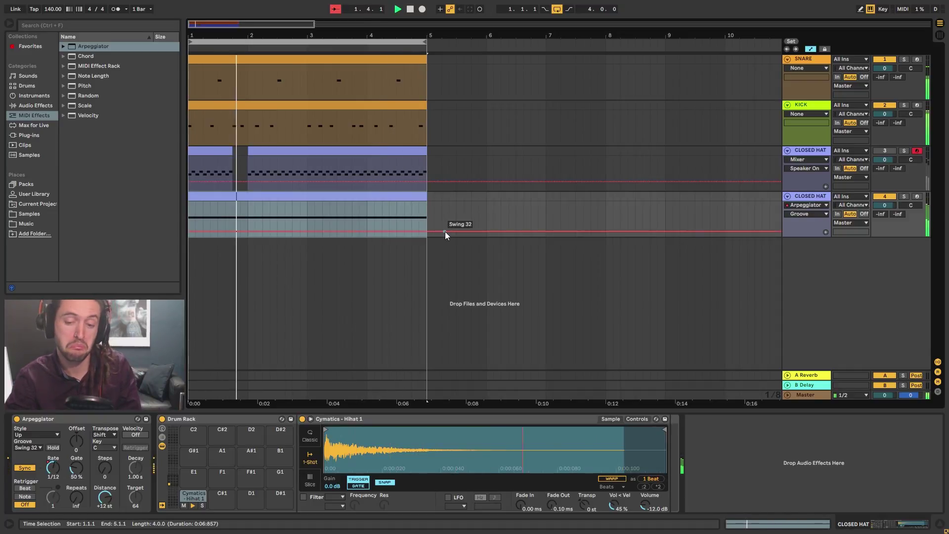
{"action": "left_click", "coordinate": [32, 451]}
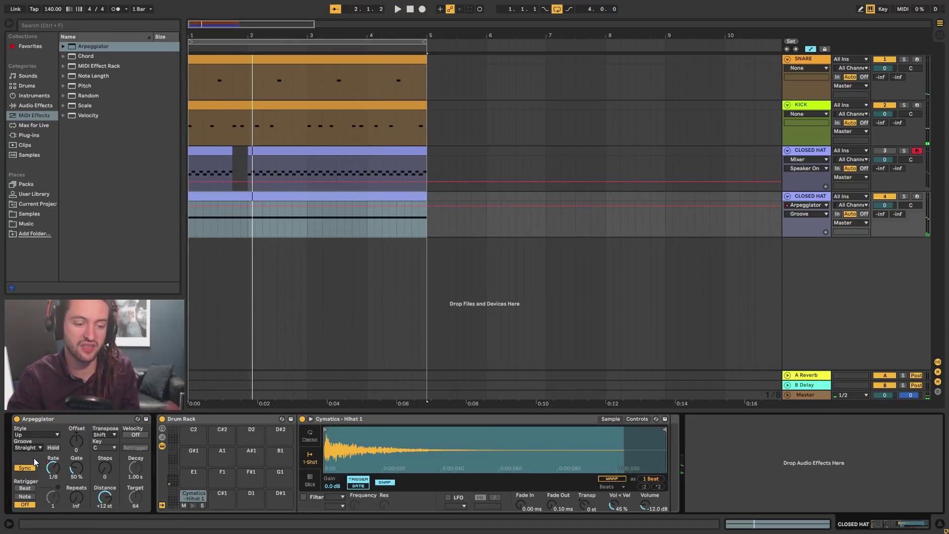
{"action": "left_click", "coordinate": [34, 458]}
{"action": "left_click", "coordinate": [349, 205]}
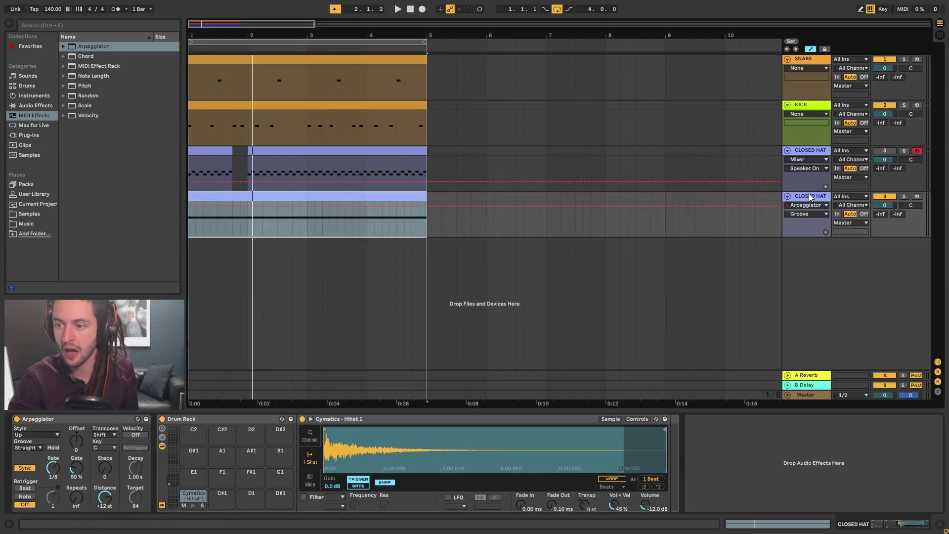
{"action": "left_click", "coordinate": [39, 448]}
{"action": "left_click", "coordinate": [68, 422]}
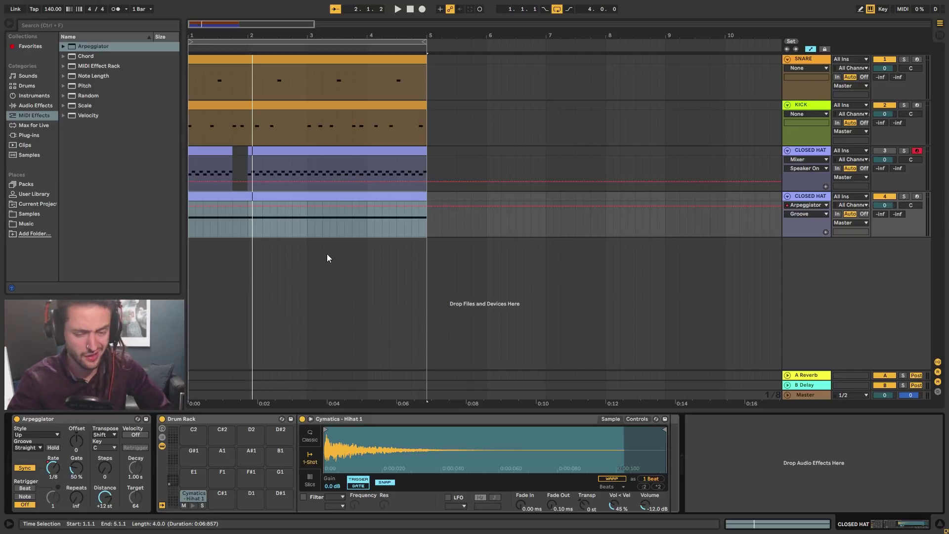
Step: Reactivate the upper closed hat track, play the beat and extend its second clip back to 1.1.1 to fill all four bars
{"action": "left_click", "coordinate": [884, 151]}
{"action": "left_click", "coordinate": [215, 153]}
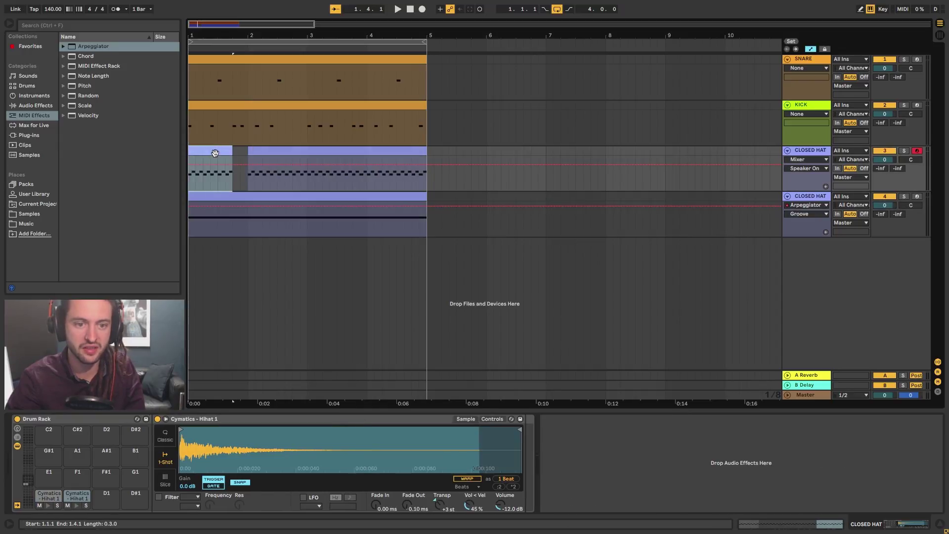
{"action": "key", "text": "space"}
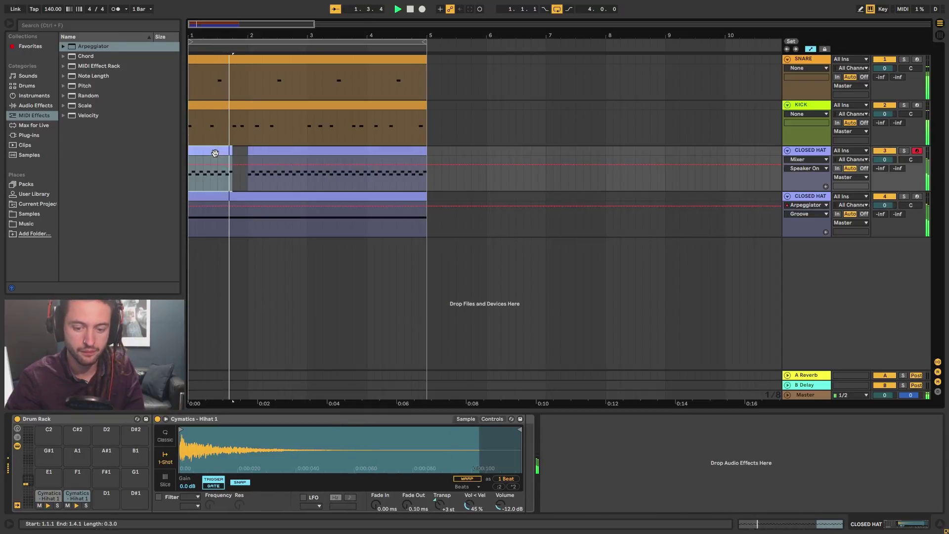
{"action": "left_click_drag", "start_coordinate": [248, 154], "coordinate": [191, 154]}
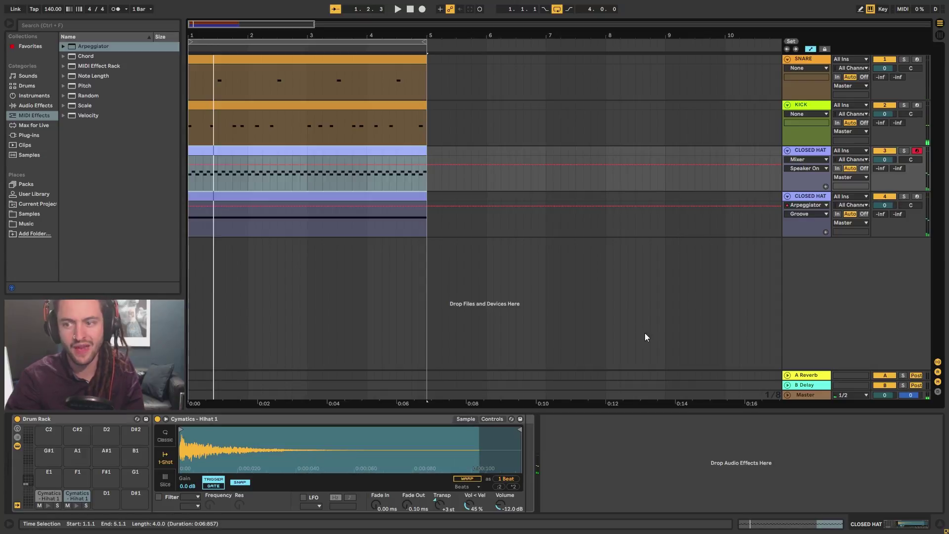
Step: Show the Arpeggiator's Synced Rate automation on the lower closed hat track and play the beat with both hats
{"action": "left_click", "coordinate": [808, 197]}
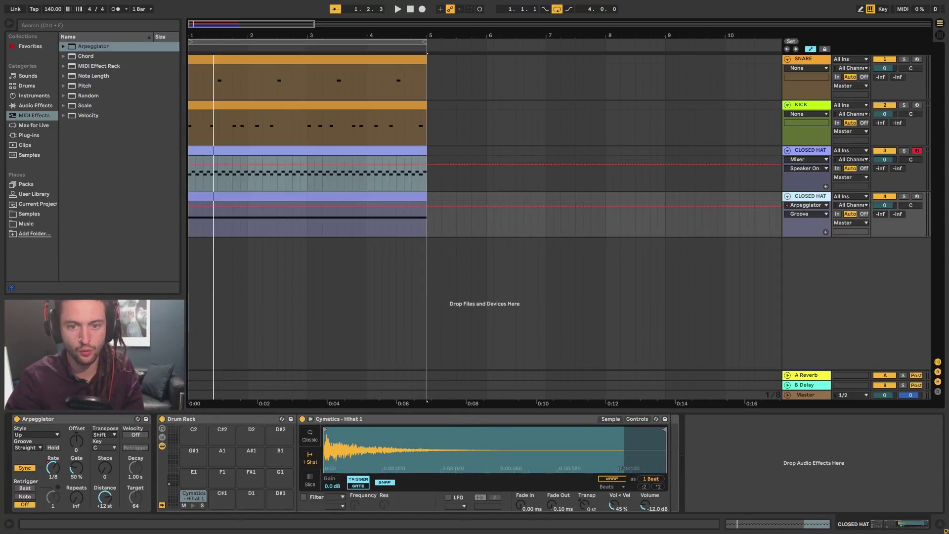
{"action": "left_click", "coordinate": [53, 469]}
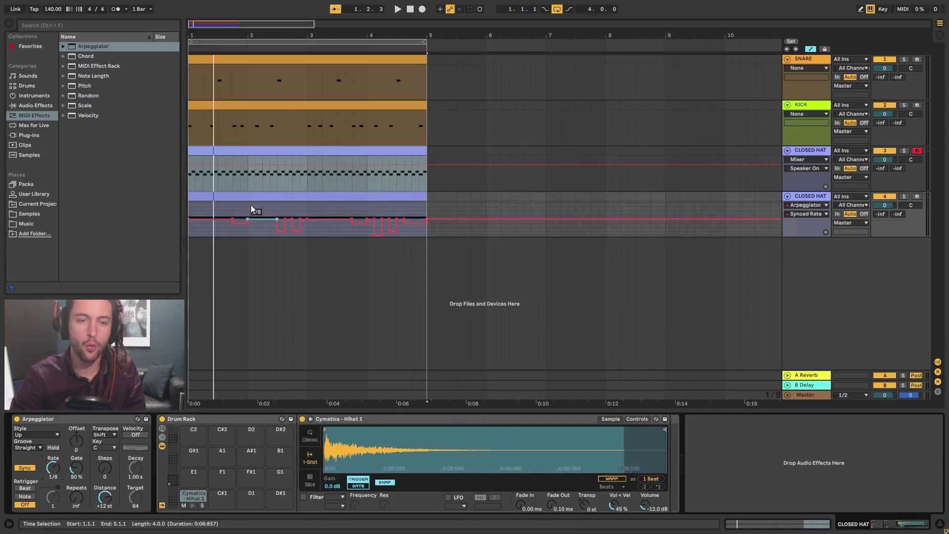
{"action": "left_click", "coordinate": [202, 149]}
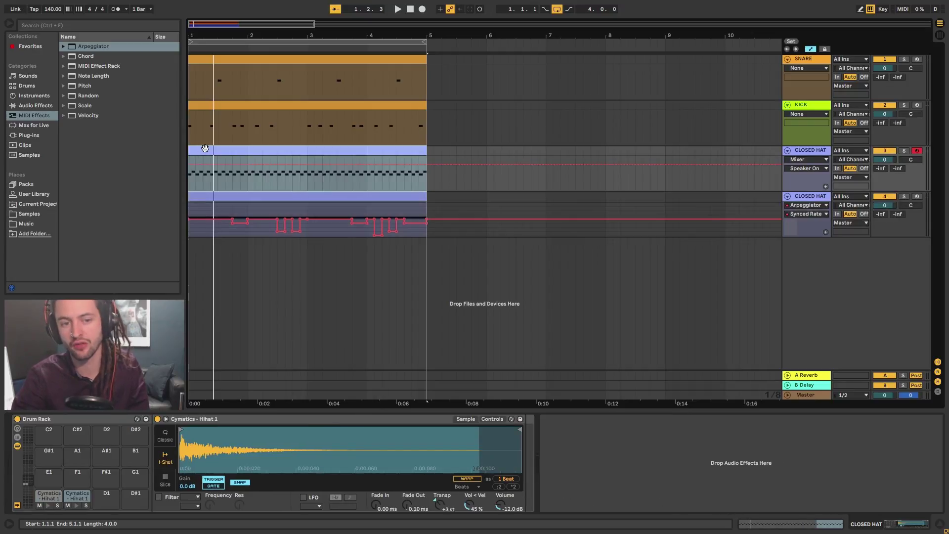
{"action": "key", "text": "space"}
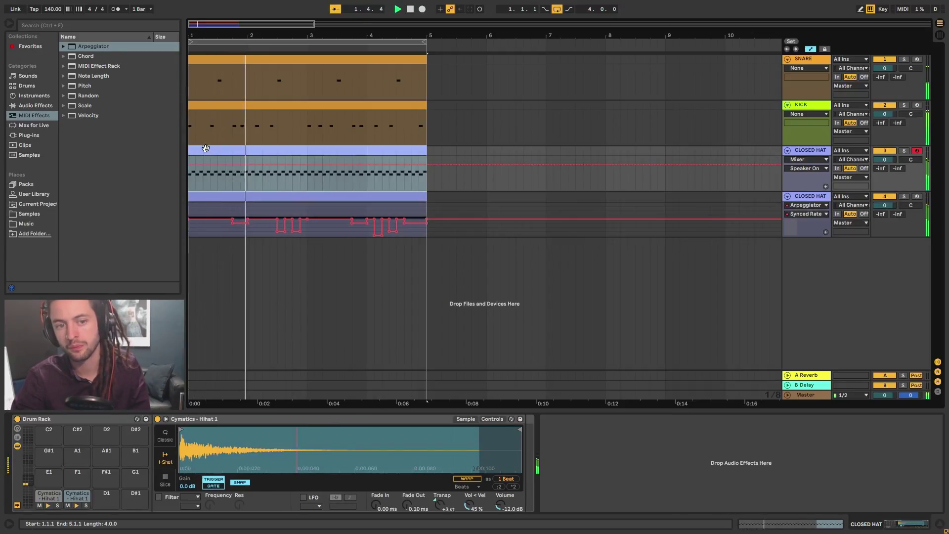
{"action": "key", "text": "space"}
Step: Delete the upper closed hat track and group the snare, kick and remaining closed hat tracks
{"action": "left_click", "coordinate": [819, 153]}
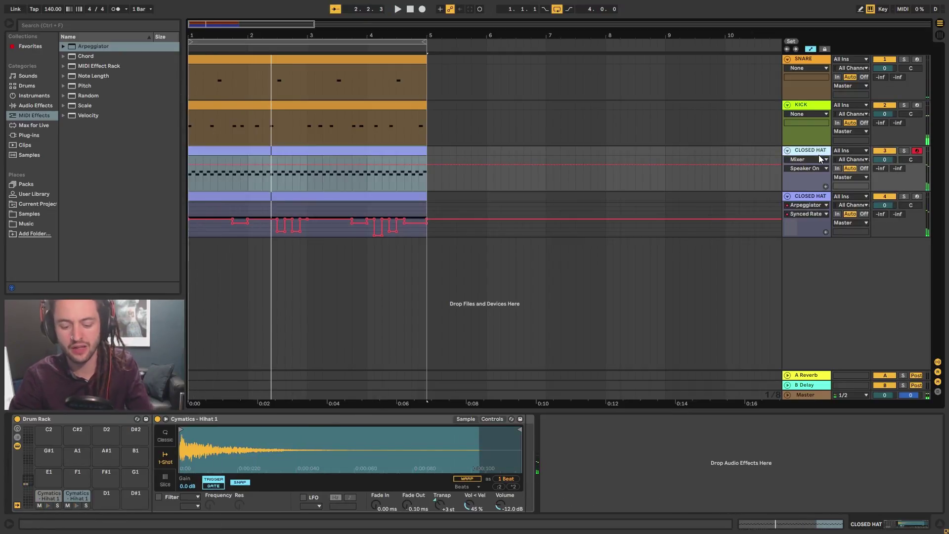
{"action": "key", "text": "Delete"}
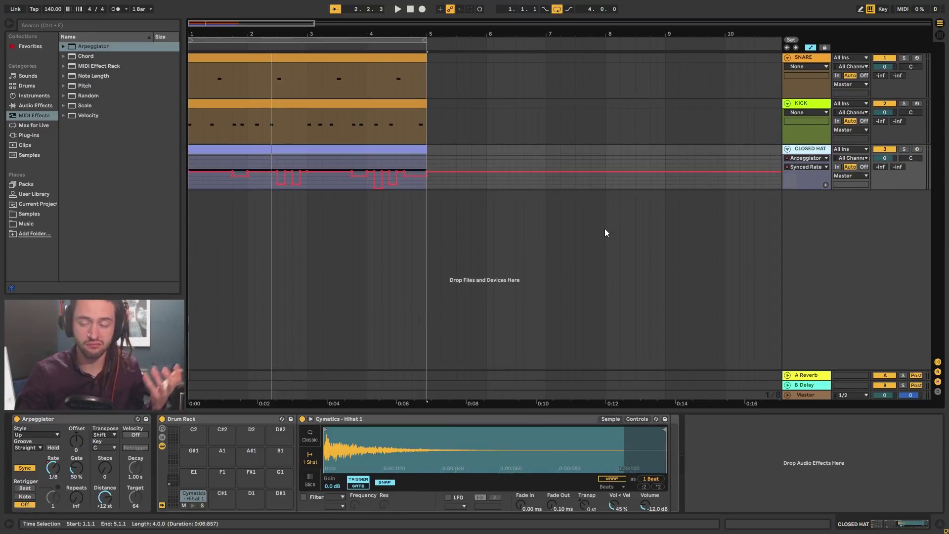
{"action": "left_click", "coordinate": [815, 106]}
{"action": "left_click", "coordinate": [801, 60]}
{"action": "left_click", "coordinate": [221, 58]}
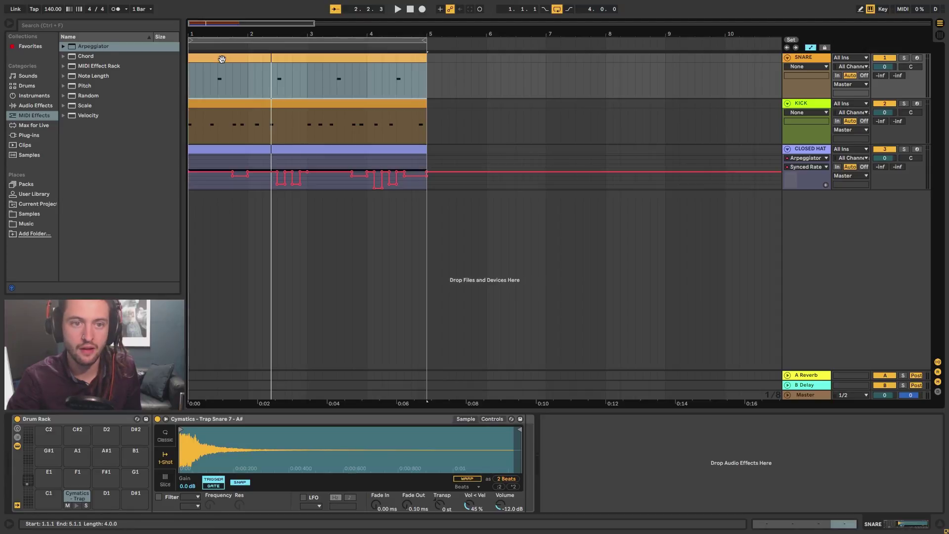
{"action": "left_click", "coordinate": [810, 148], "text": "shift"}
{"action": "right_click", "coordinate": [810, 148]}
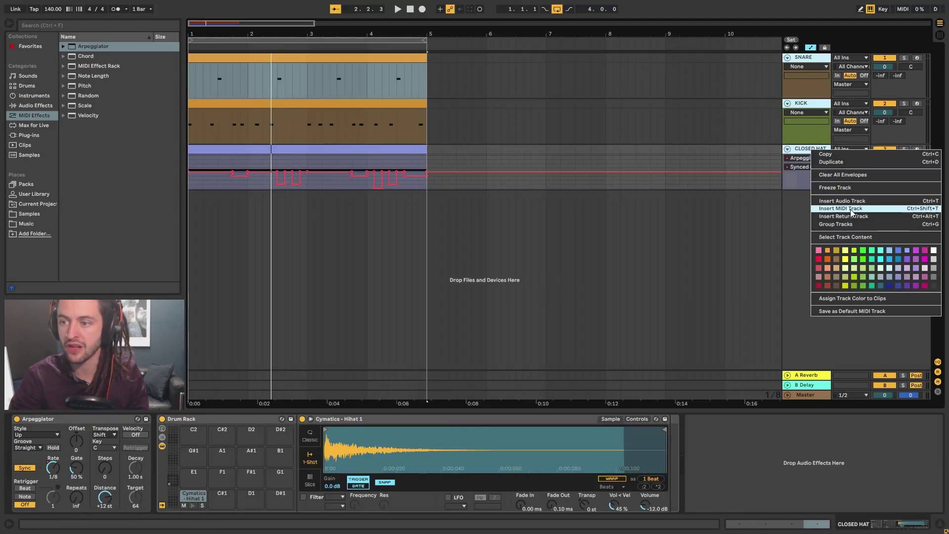
{"action": "left_click", "coordinate": [843, 224]}
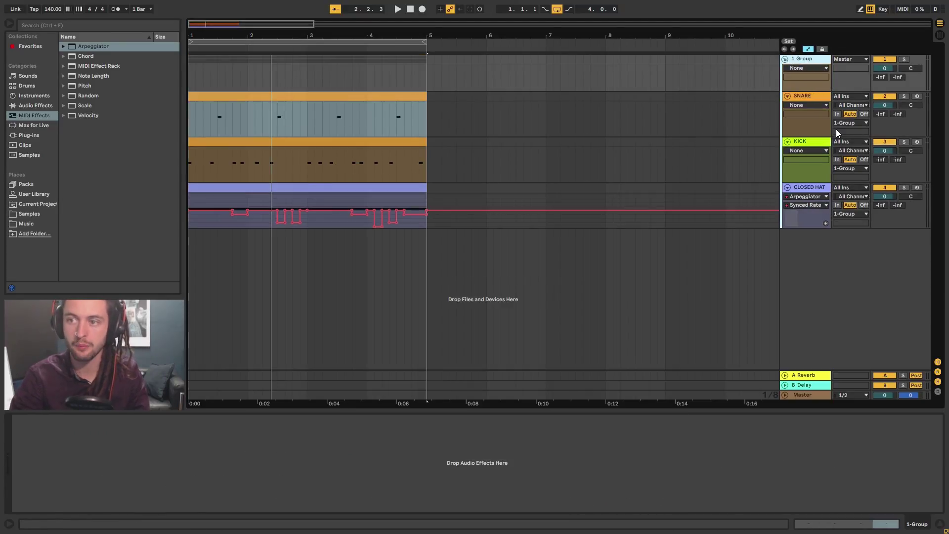
{"action": "key", "text": "ctrl+t"}
{"action": "key", "text": "ctrl+t"}
{"action": "key", "text": "Delete"}
{"action": "key", "text": "Delete"}
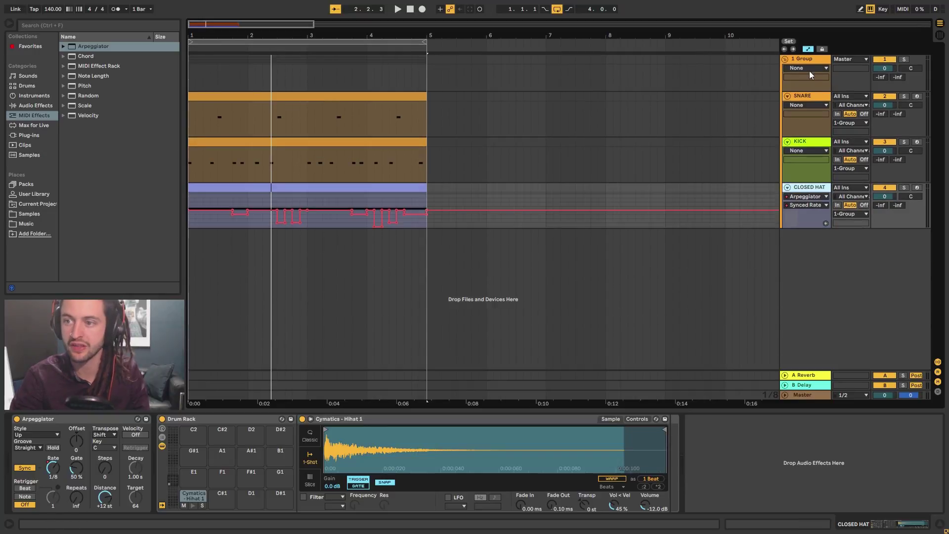
Step: Place the 150 BPM Cymatics Grime Drop Loop in E from the Trap Starter Pack's Drop Loops folder on a new audio track at 1.1.1
{"action": "left_click", "coordinate": [31, 214]}
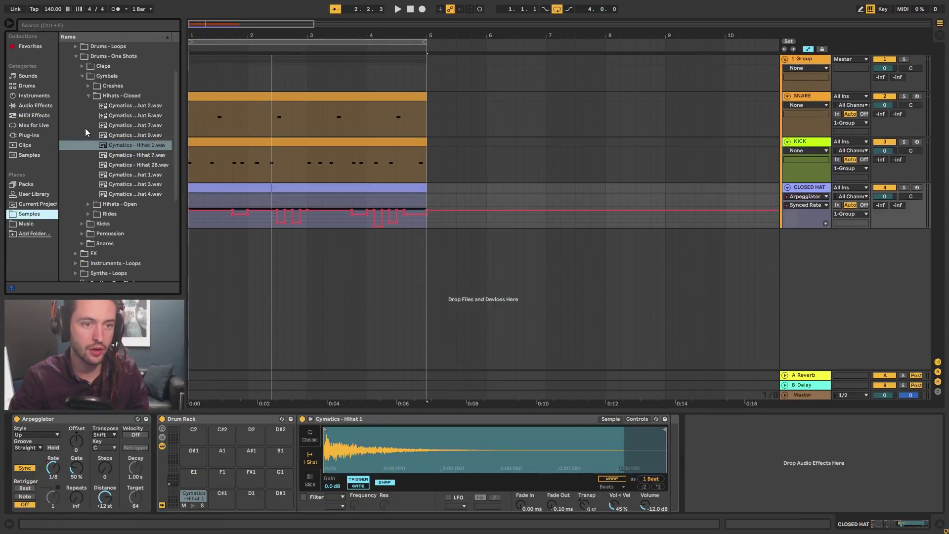
{"action": "left_click", "coordinate": [88, 96]}
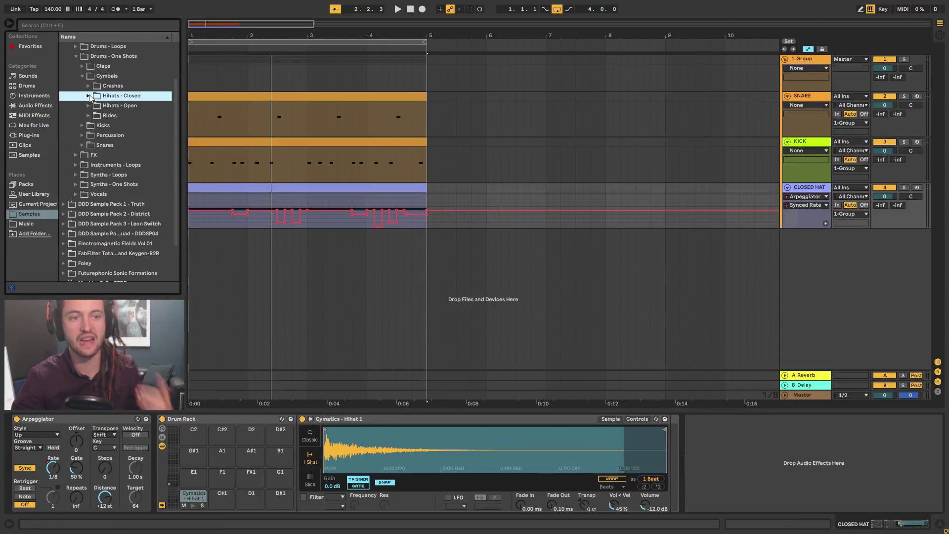
{"action": "left_click", "coordinate": [215, 96]}
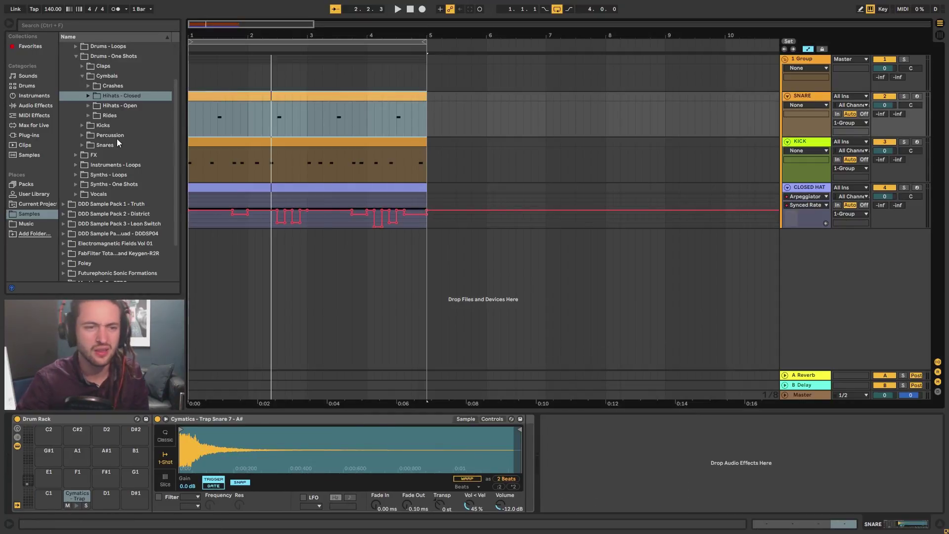
{"action": "left_click", "coordinate": [77, 56]}
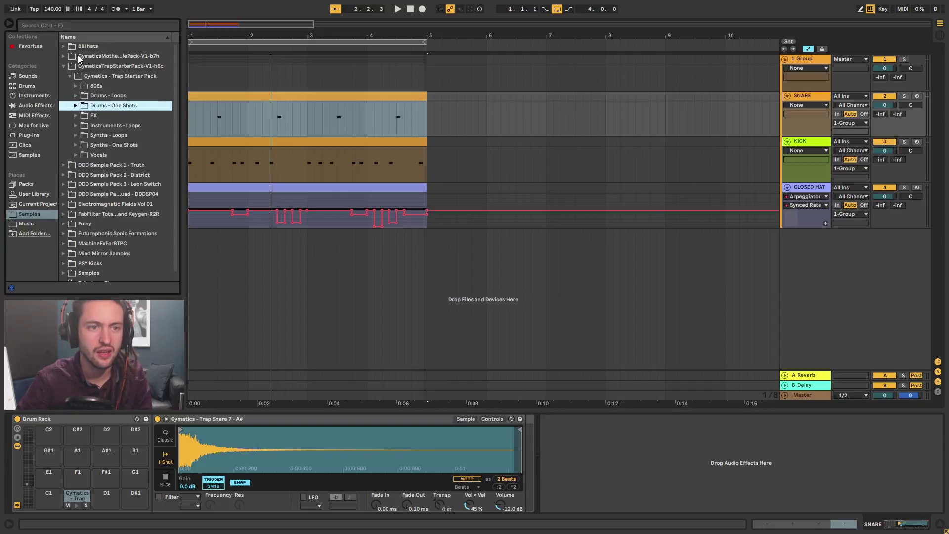
{"action": "left_click", "coordinate": [76, 136]}
{"action": "left_click", "coordinate": [145, 165]}
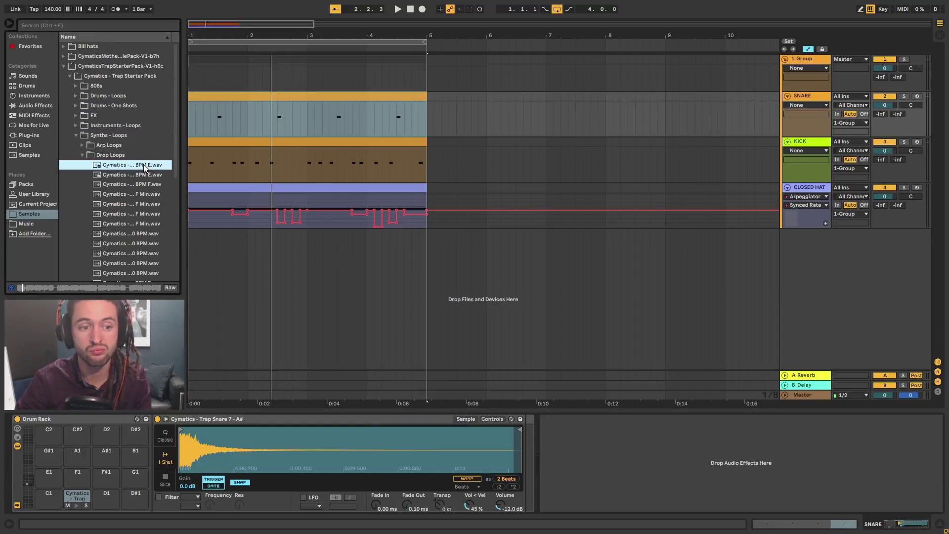
{"action": "left_click_drag", "start_coordinate": [144, 164], "coordinate": [192, 273]}
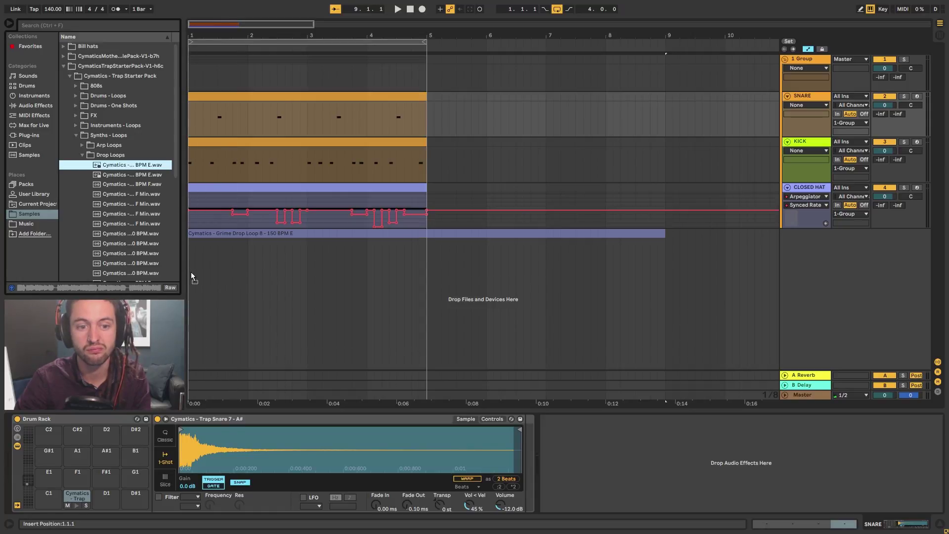
Step: Set the Grime Drop Loop track's volume to -11.5 dB and play the beat with the loop
{"action": "left_click_drag", "start_coordinate": [887, 240], "coordinate": [888, 255]}
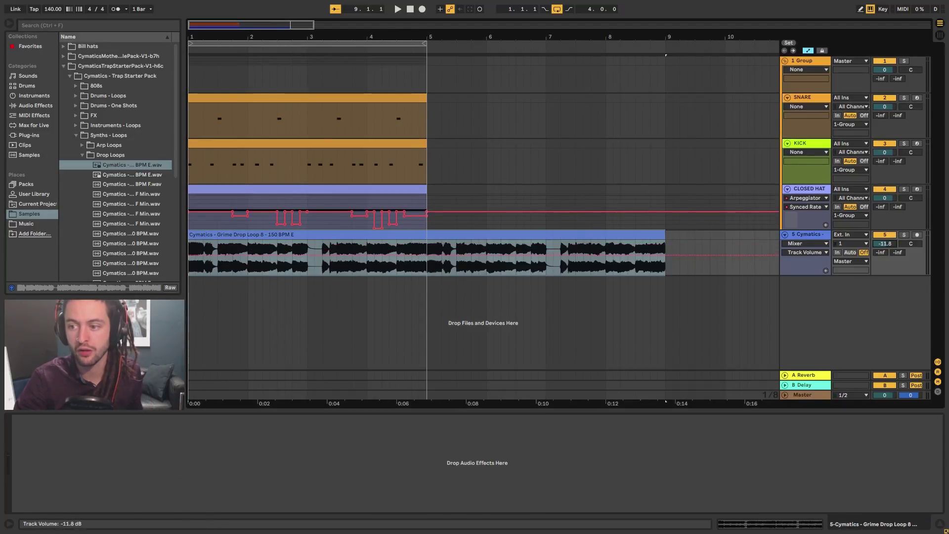
{"action": "left_click", "coordinate": [238, 94]}
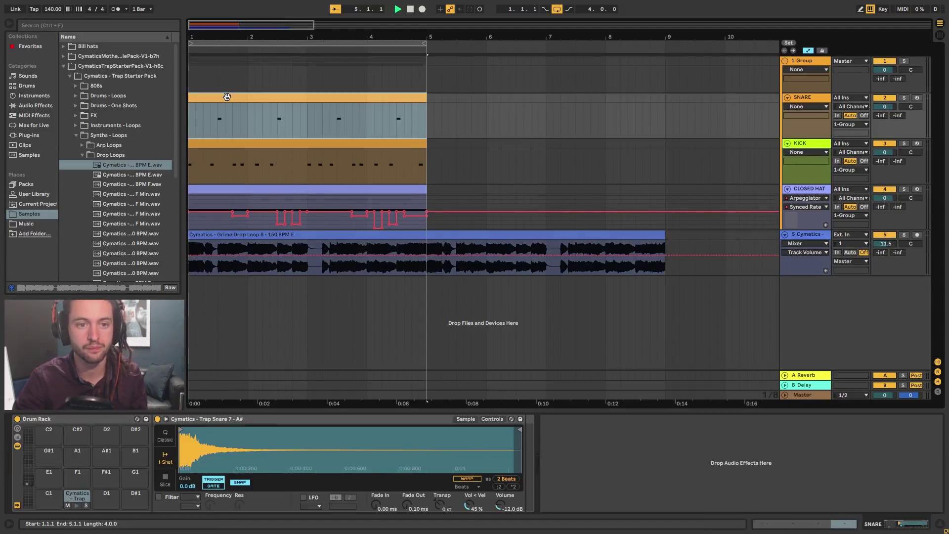
{"action": "key", "text": "space"}
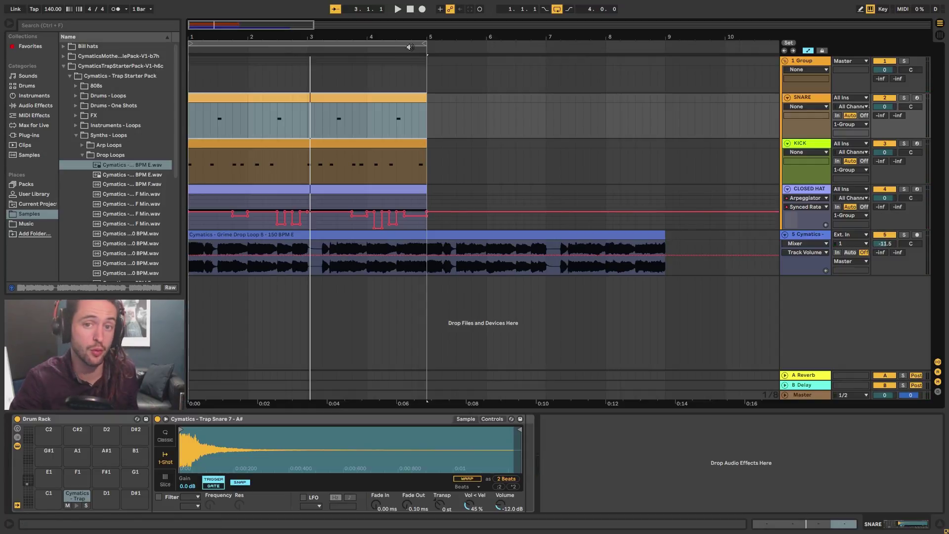
Step: Extend the playback loop to 8 bars and duplicate the snare, kick and closed hat clips into bars 5–8
{"action": "left_click_drag", "start_coordinate": [423, 43], "coordinate": [666, 79]}
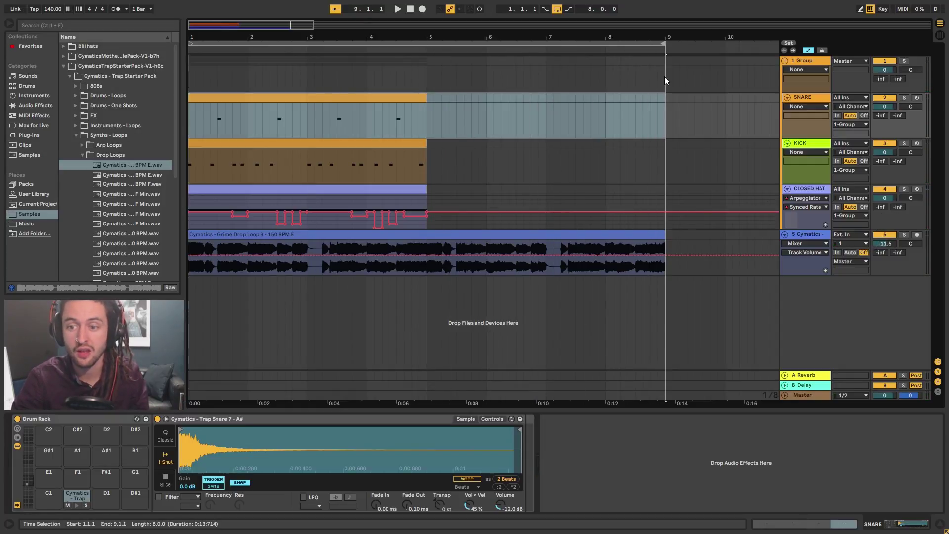
{"action": "left_click", "coordinate": [251, 100]}
{"action": "left_click", "coordinate": [401, 185], "text": "shift"}
{"action": "key", "text": "ctrl+f"}
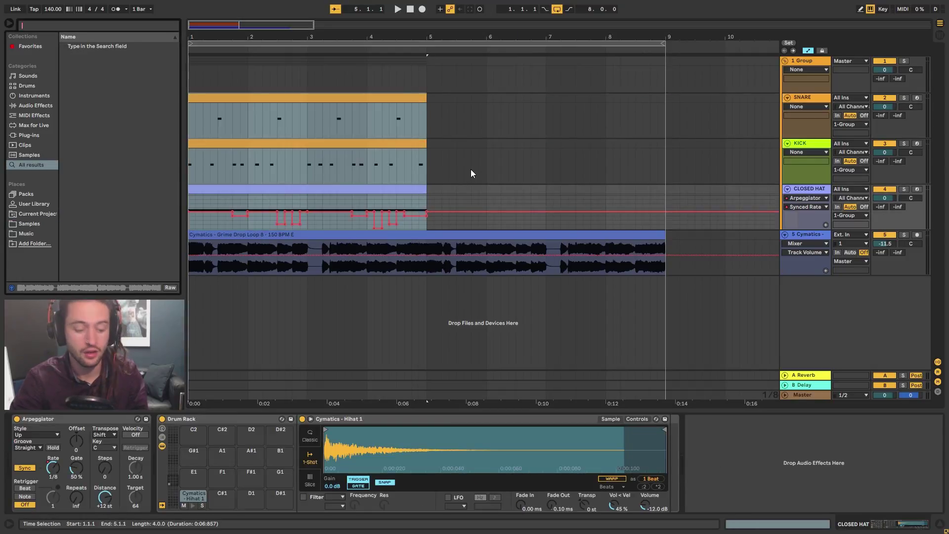
{"action": "left_click", "coordinate": [404, 153]}
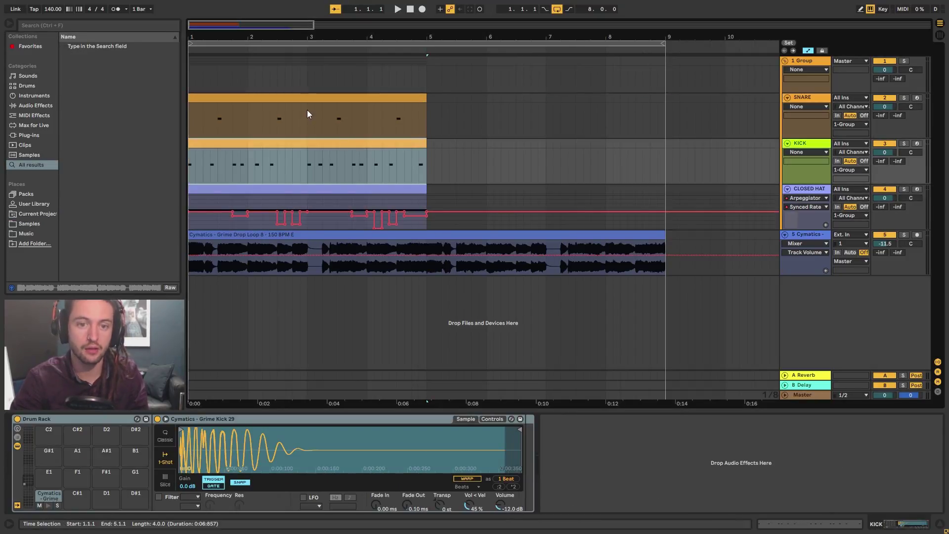
{"action": "left_click", "coordinate": [311, 126]}
{"action": "left_click", "coordinate": [312, 188], "text": "shift"}
{"action": "key", "text": "ctrl+d"}
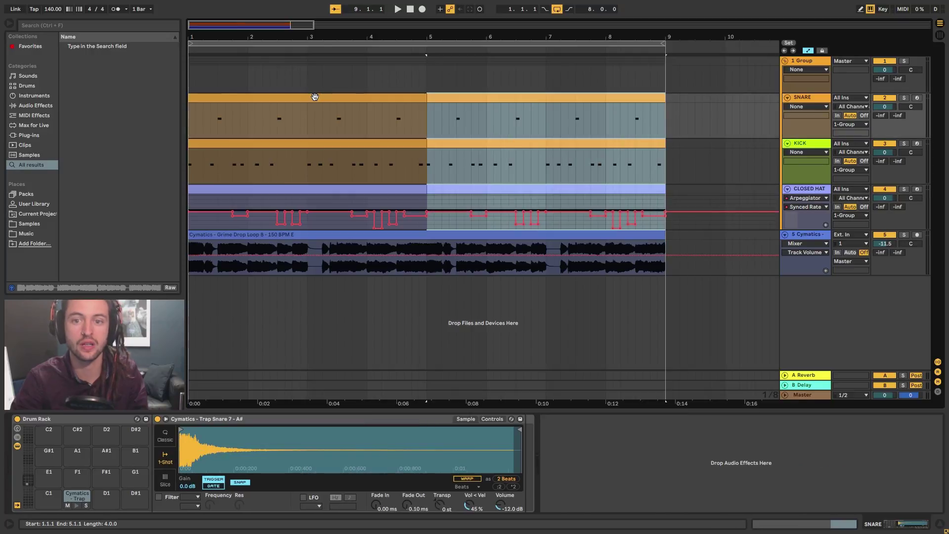
Step: Select the closed hat clip in bars 1–4
{"action": "mouse_move", "coordinate": [377, 228]}
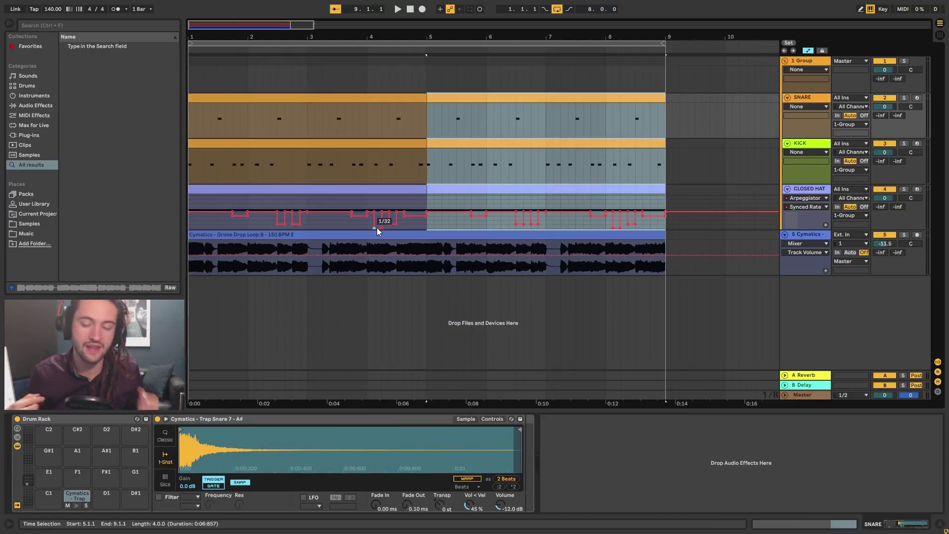
{"action": "left_click", "coordinate": [426, 186]}
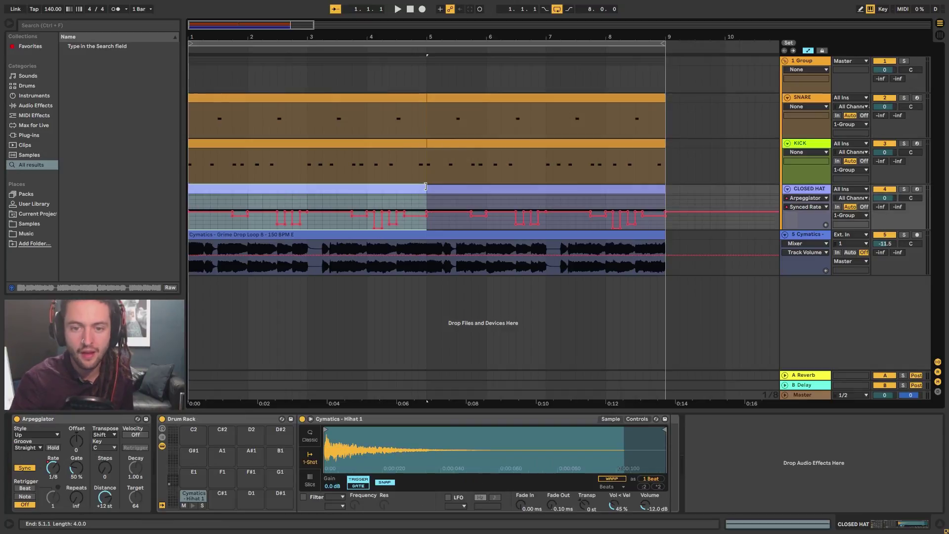